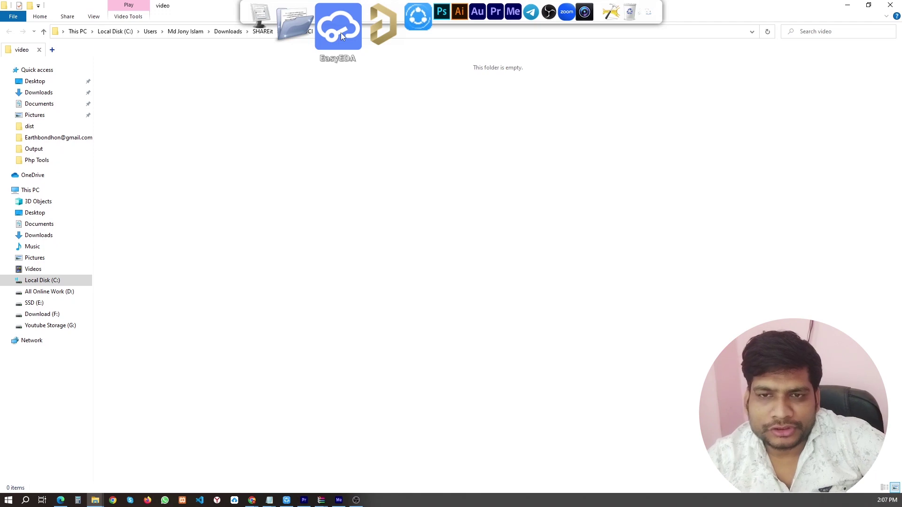
Open EasyEDA and expand Mini Electronic Project 1 in the project list
{"action": "left_click", "coordinate": [340, 32]}
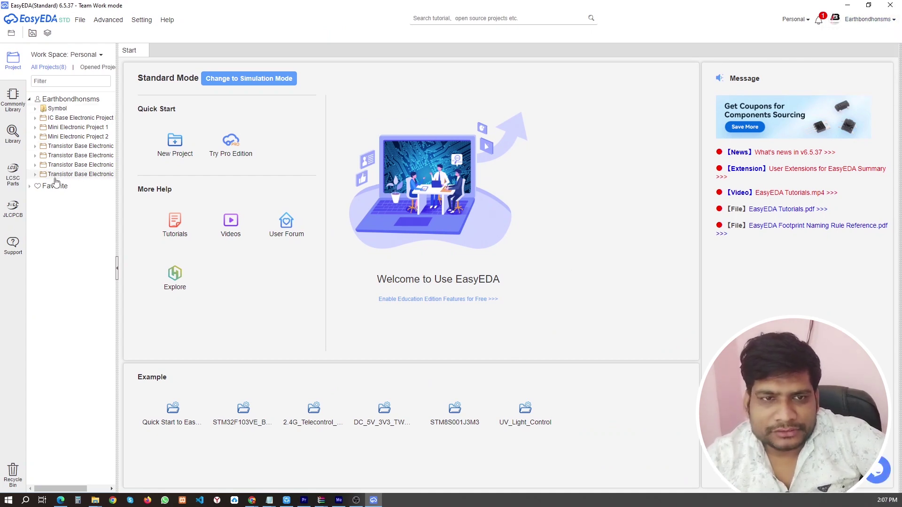
{"action": "left_click", "coordinate": [59, 118]}
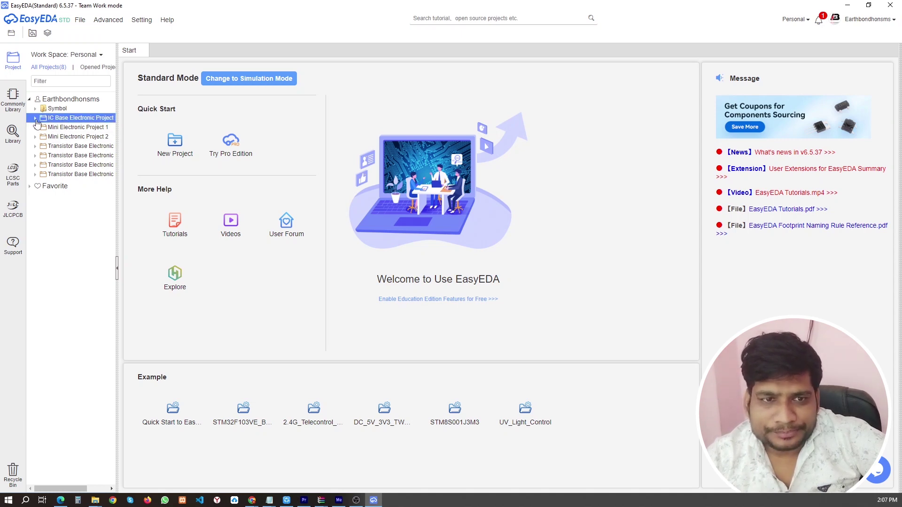
{"action": "double_click", "coordinate": [55, 129]}
Create a new project titled "Ckt Make"
{"action": "left_click", "coordinate": [80, 21]}
{"action": "mouse_move", "coordinate": [92, 31]}
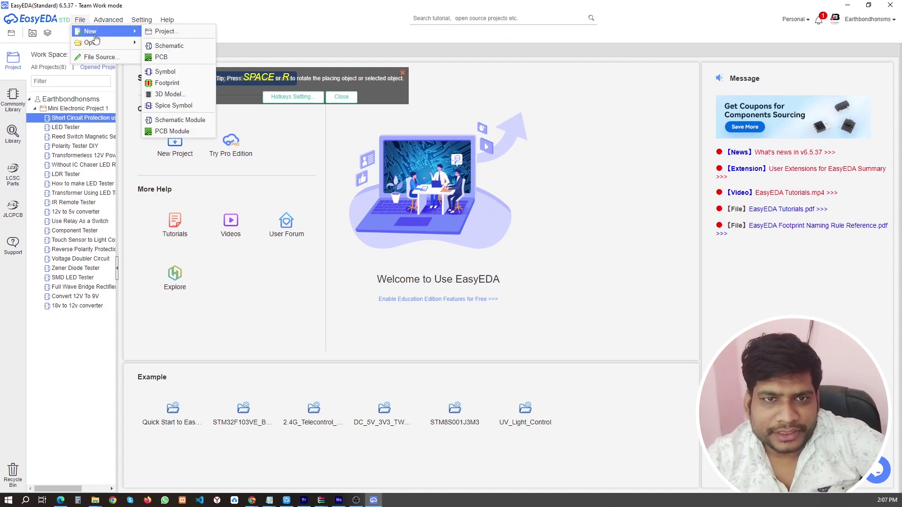
{"action": "left_click", "coordinate": [165, 31]}
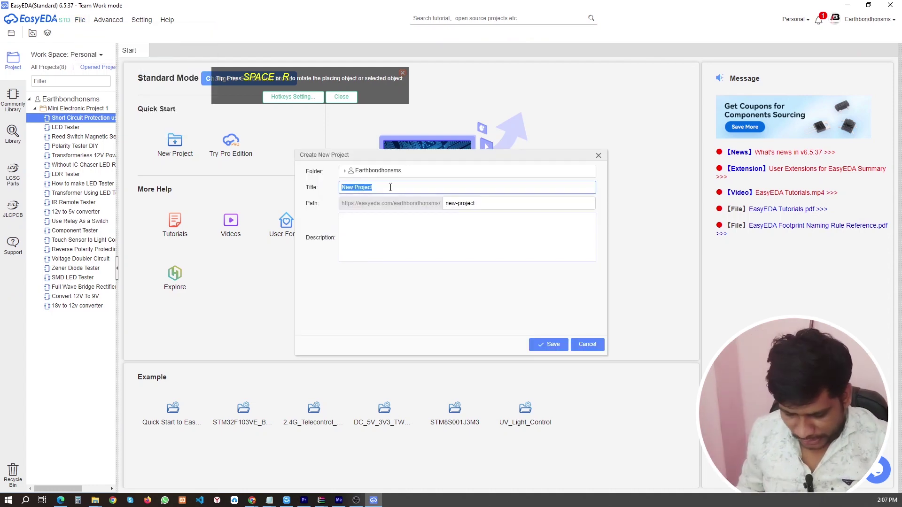
{"action": "type", "text": "C"}
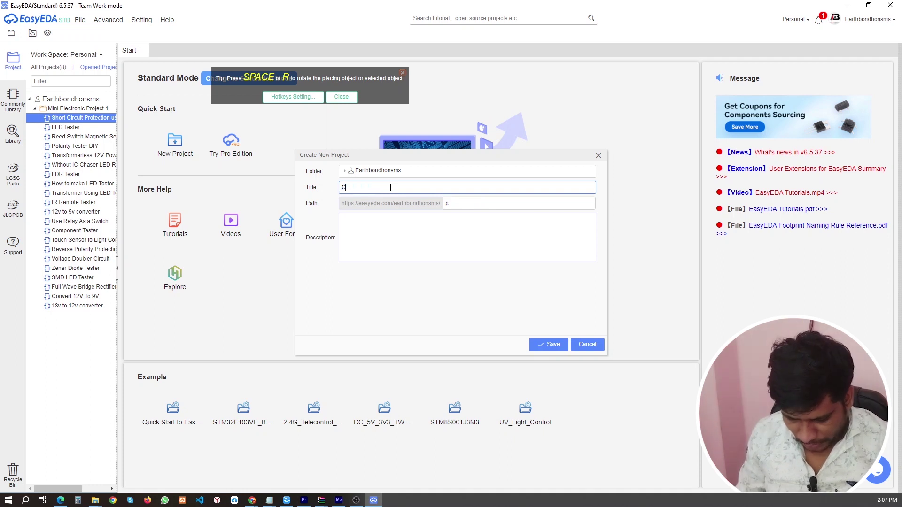
{"action": "type", "text": "k"}
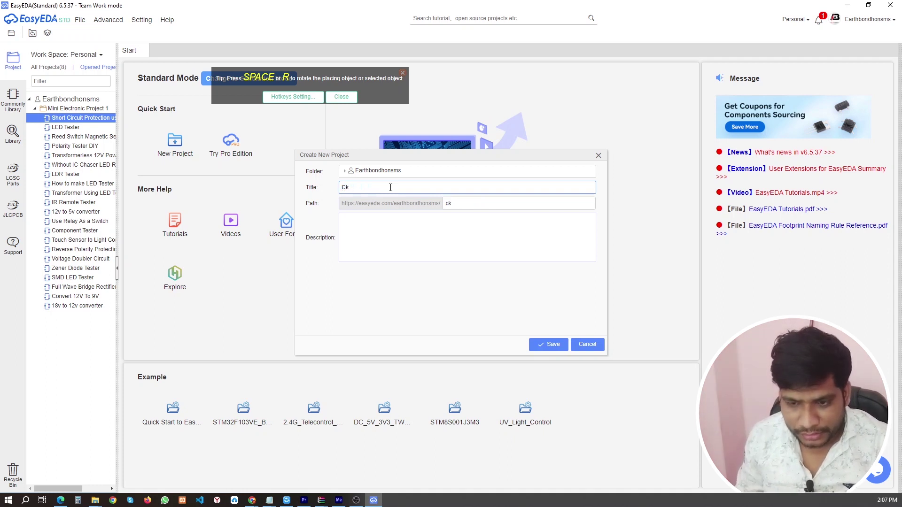
{"action": "type", "text": "t Make"}
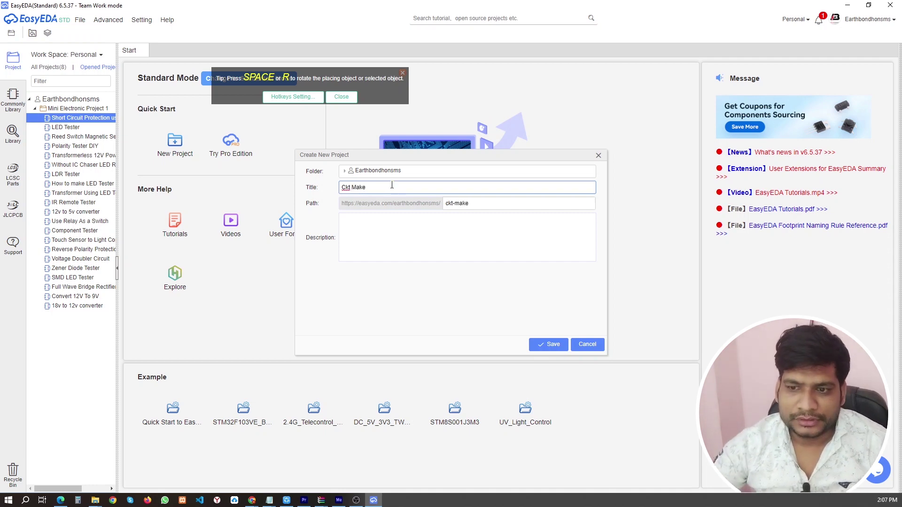
{"action": "left_click", "coordinate": [550, 344]}
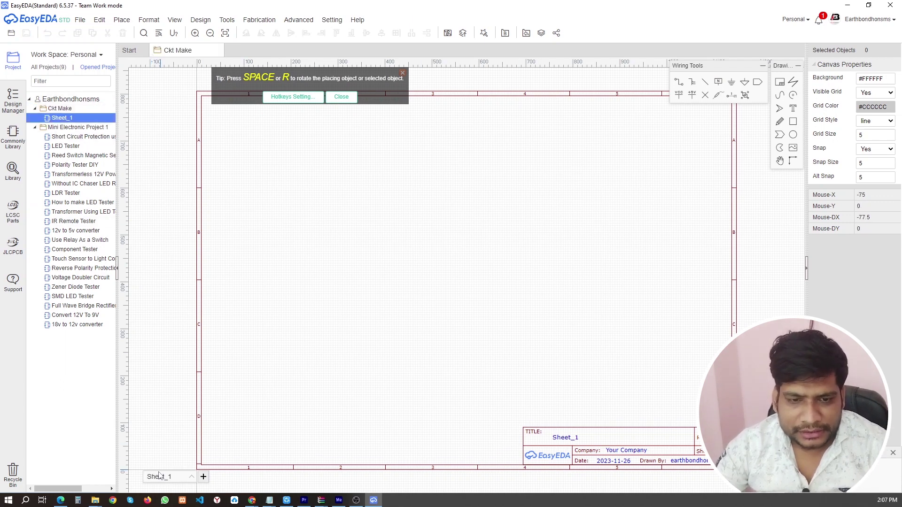
Rename the schematic sheet of the Ckt Make project to "SCR battery Charger"
{"action": "double_click", "coordinate": [169, 477]}
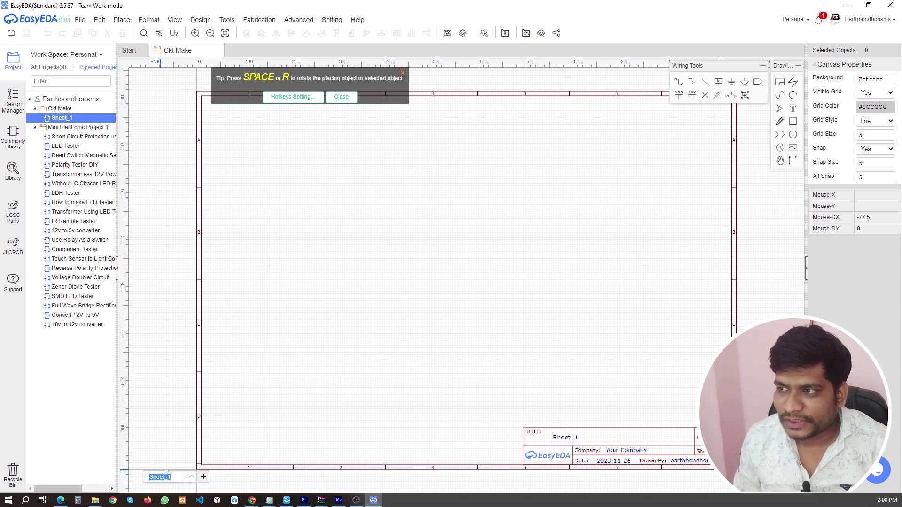
{"action": "type", "text": "SCR batter"}
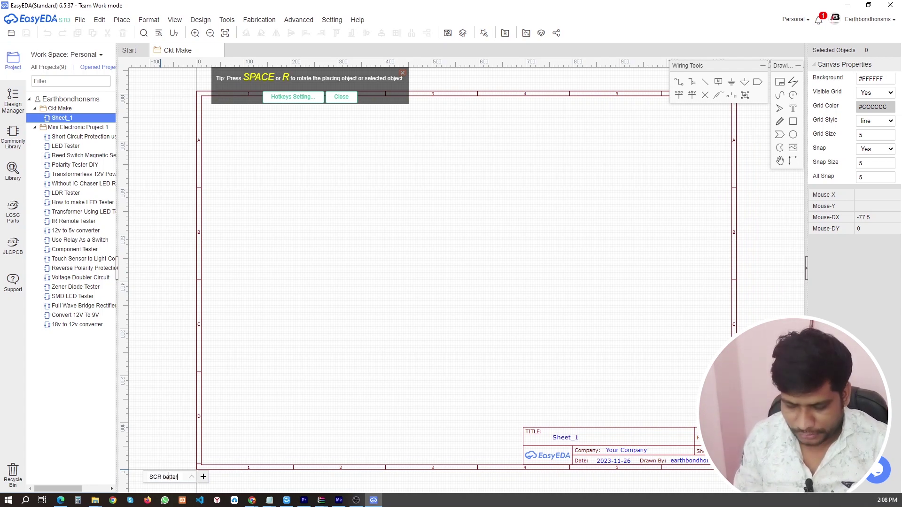
{"action": "type", "text": "y Cha"}
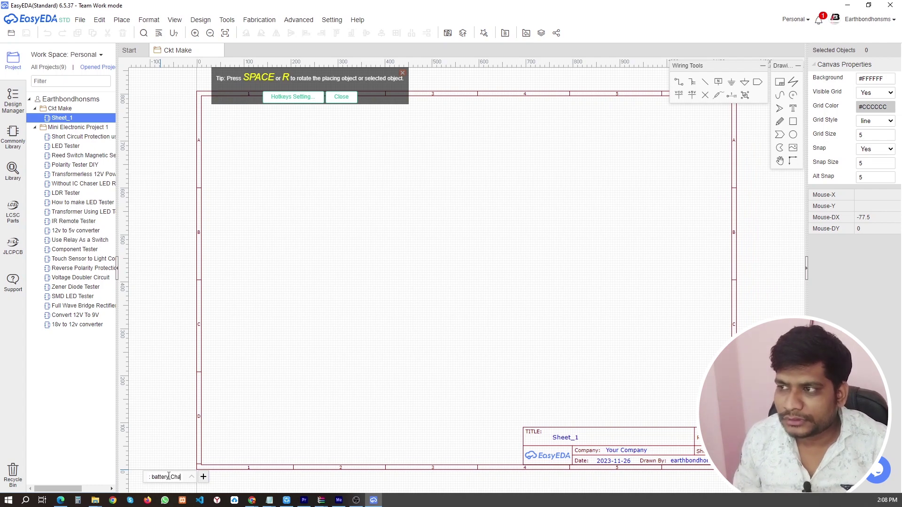
{"action": "type", "text": "rger"}
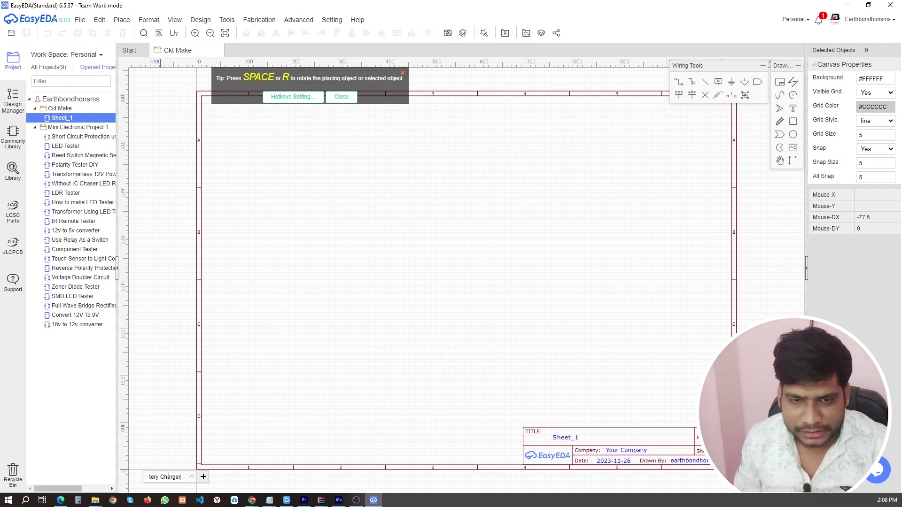
{"action": "key", "text": "Return"}
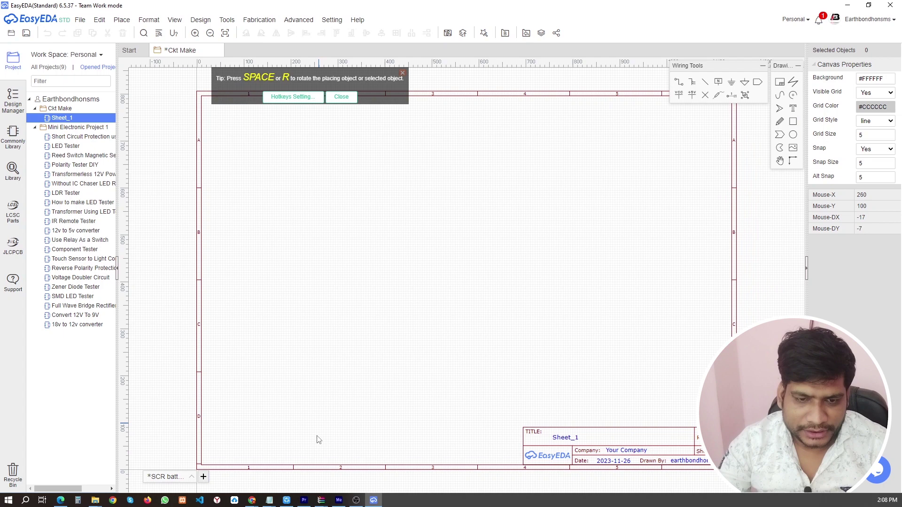
Change the title in the sheet's title block to "SCR battery Charger" and dismiss the hotkey tip
{"action": "double_click", "coordinate": [171, 477]}
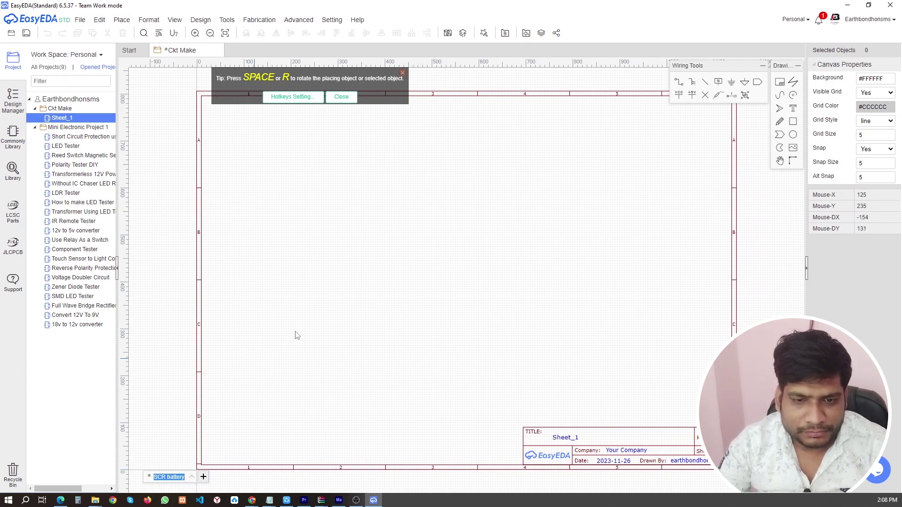
{"action": "left_click", "coordinate": [303, 321]}
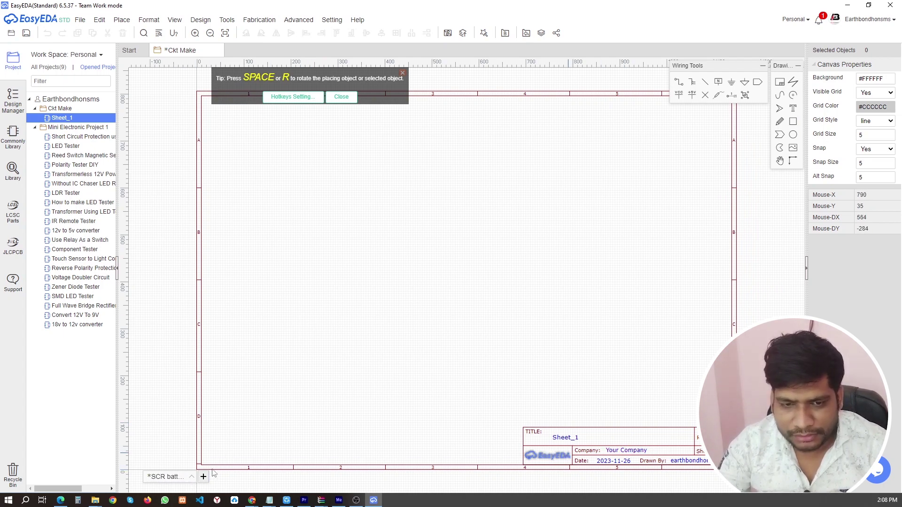
{"action": "double_click", "coordinate": [169, 477]}
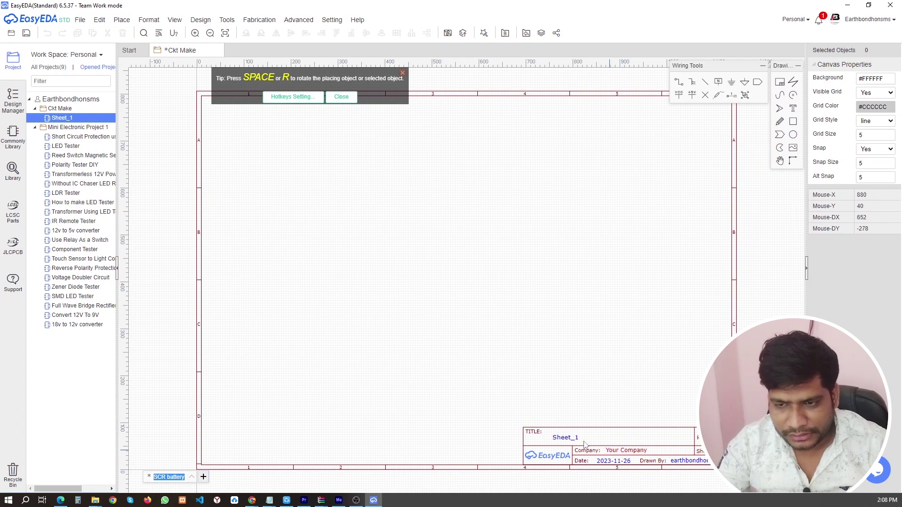
{"action": "double_click", "coordinate": [560, 438]}
{"action": "type", "text": "SCR battery Charger"}
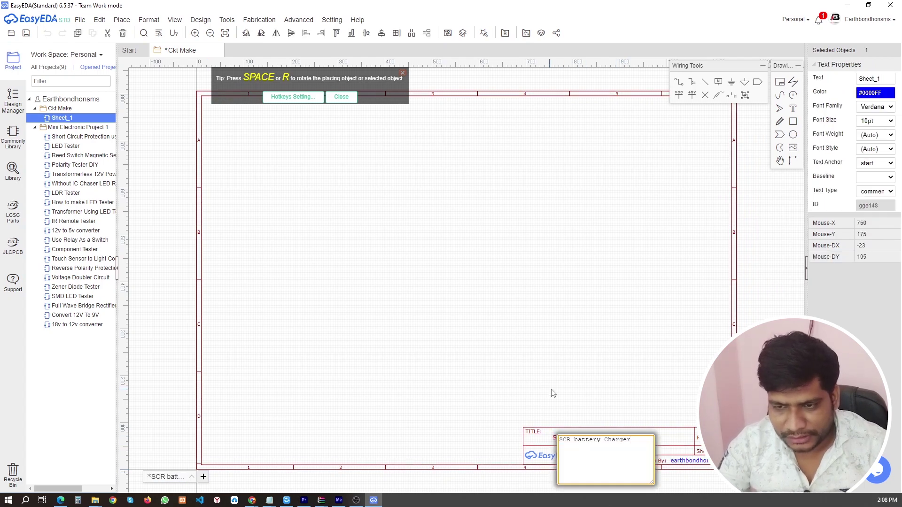
{"action": "left_click", "coordinate": [574, 395]}
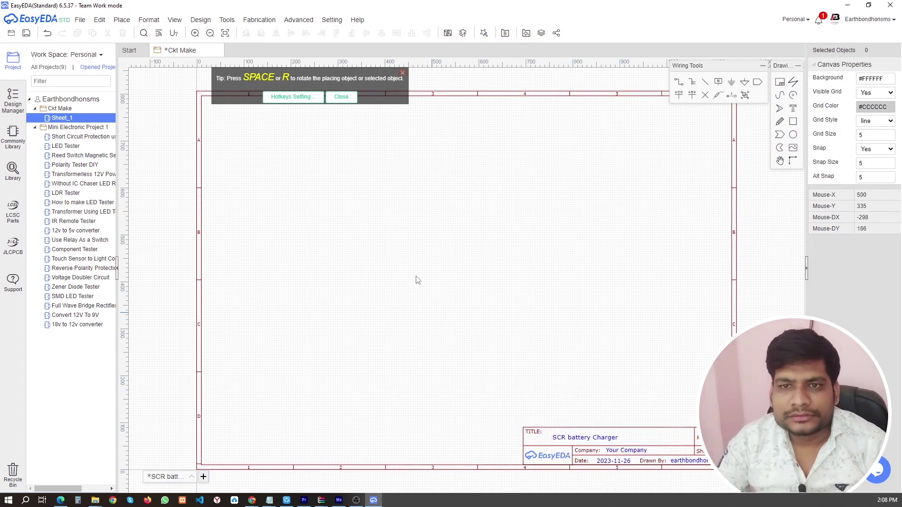
{"action": "left_click", "coordinate": [402, 72]}
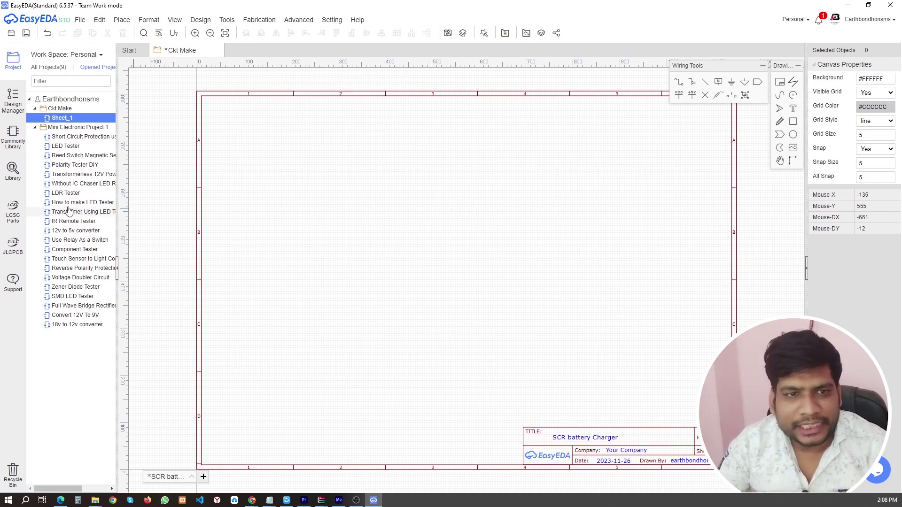
Search the symbol library for "fuse" and place one 0326025.MXP cartridge fuse on the schematic sheet
{"action": "left_click", "coordinate": [12, 171]}
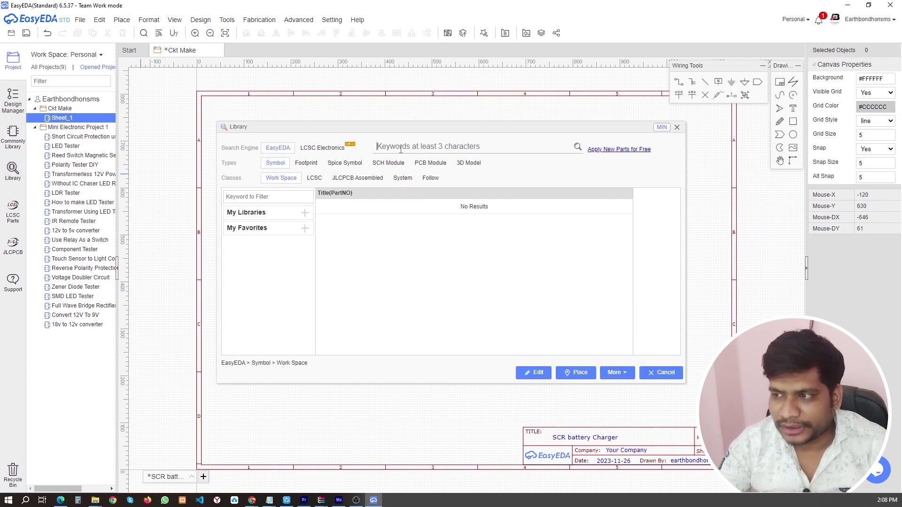
{"action": "type", "text": "fuse"}
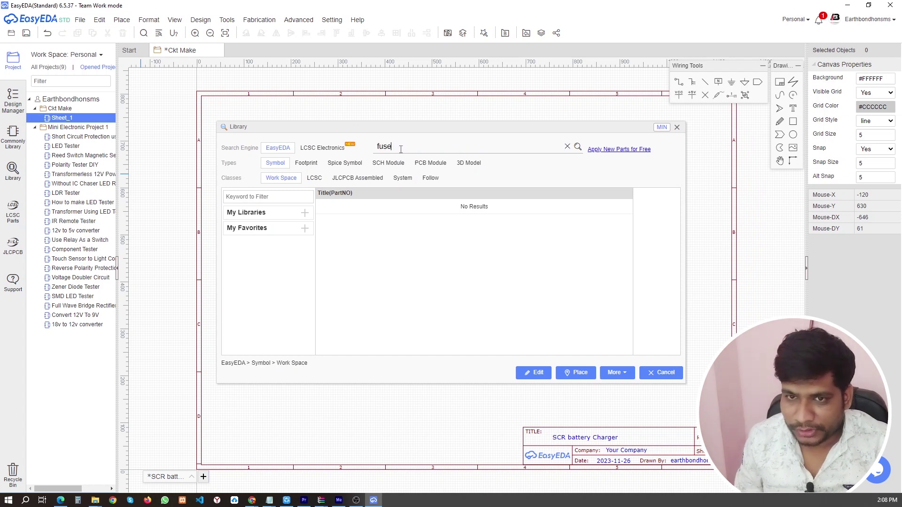
{"action": "key", "text": "Return"}
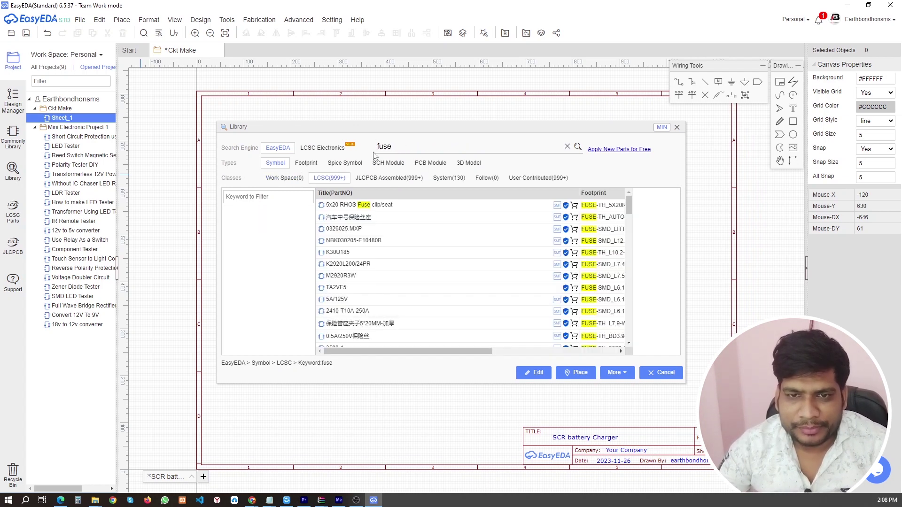
{"action": "left_click", "coordinate": [356, 210]}
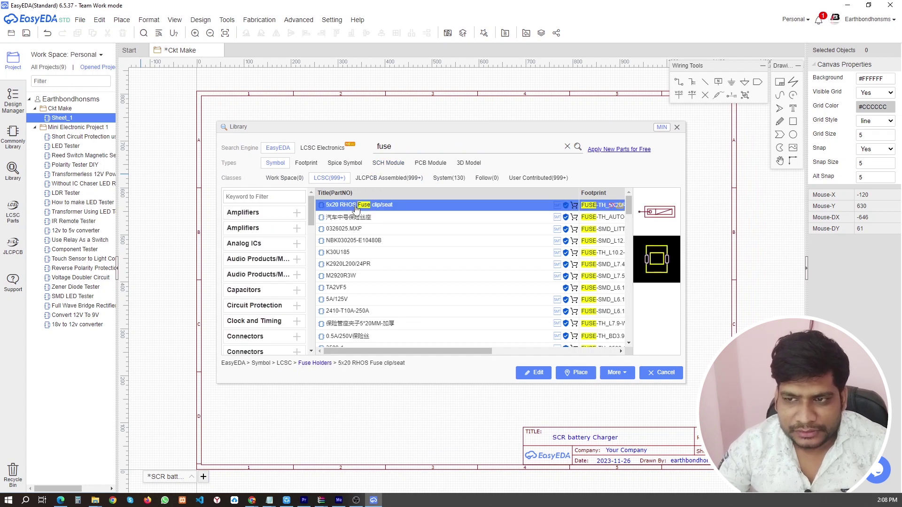
{"action": "left_click", "coordinate": [359, 218]}
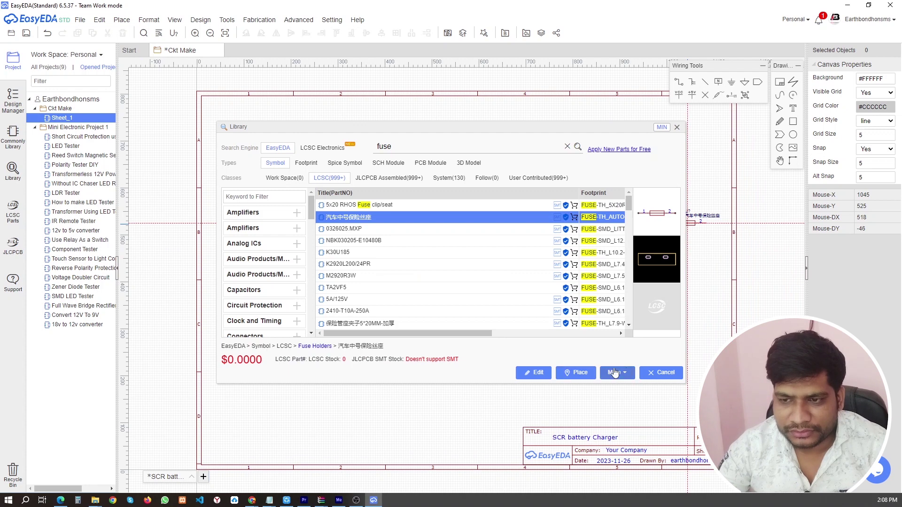
{"action": "left_click", "coordinate": [371, 229]}
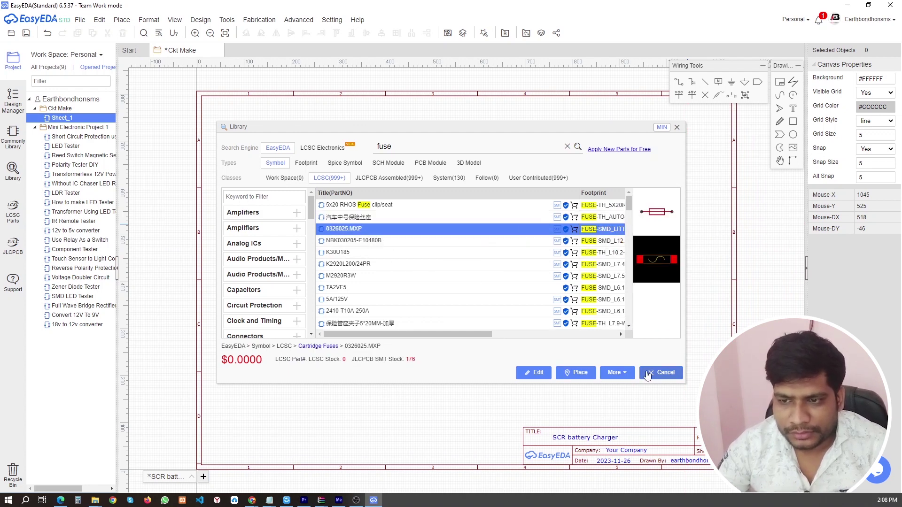
{"action": "left_click", "coordinate": [648, 373]}
{"action": "scroll", "coordinate": [425, 203], "scroll_direction": "up", "scroll_amount": 3}
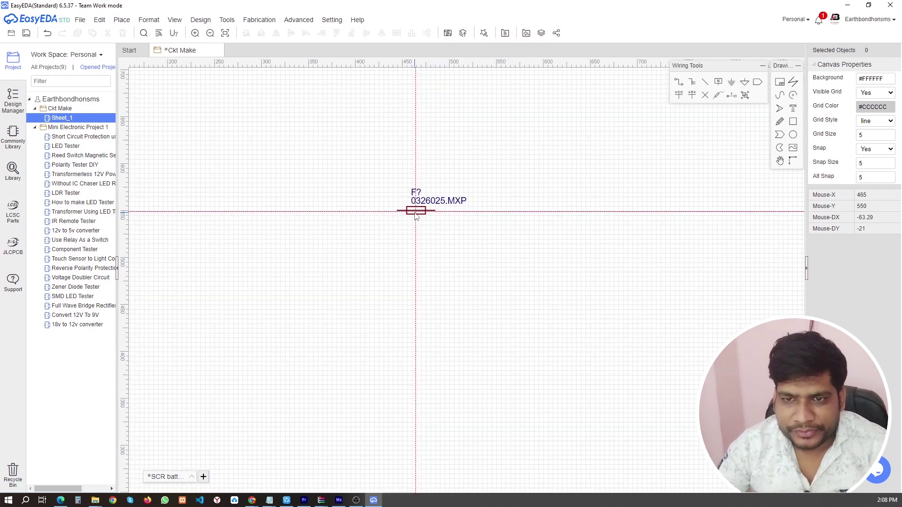
{"action": "left_click", "coordinate": [417, 215]}
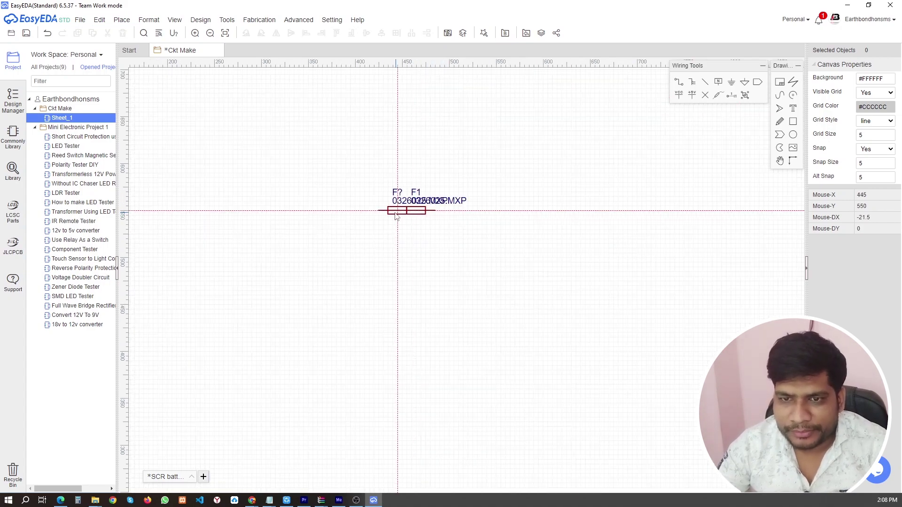
{"action": "key", "text": "Escape"}
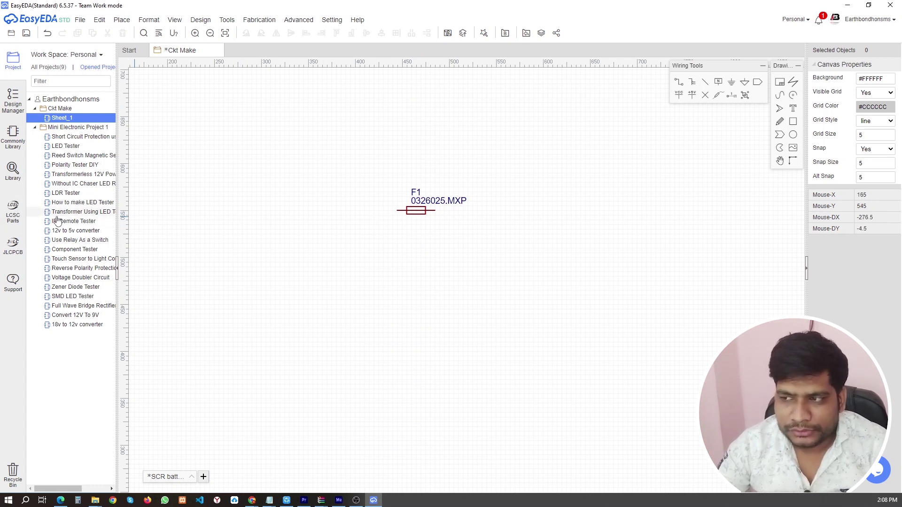
Search the symbol library for "transformer" and switch the results to the System class
{"action": "left_click", "coordinate": [12, 175]}
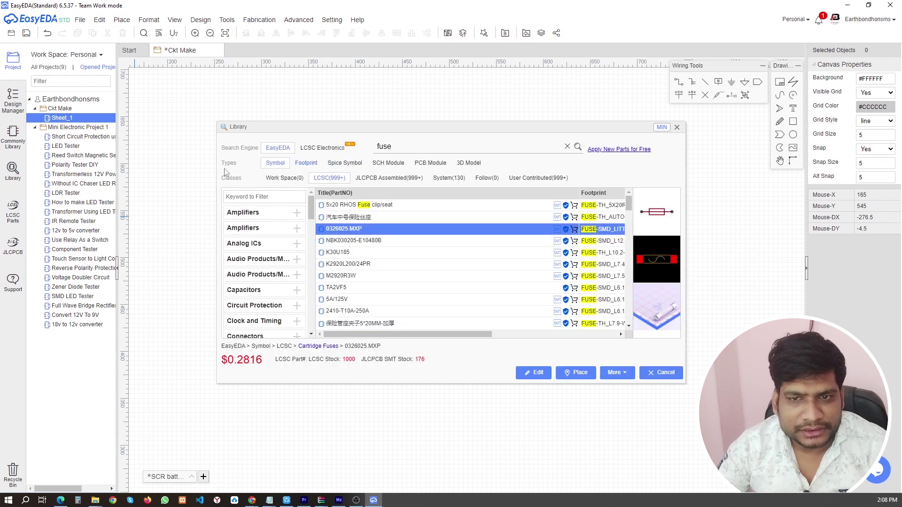
{"action": "double_click", "coordinate": [405, 151]}
{"action": "type", "text": "trans"}
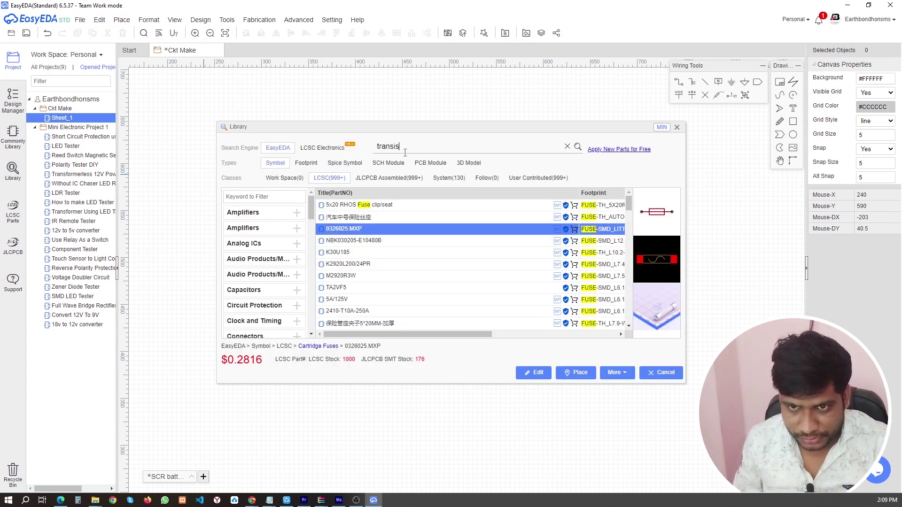
{"action": "type", "text": "f"}
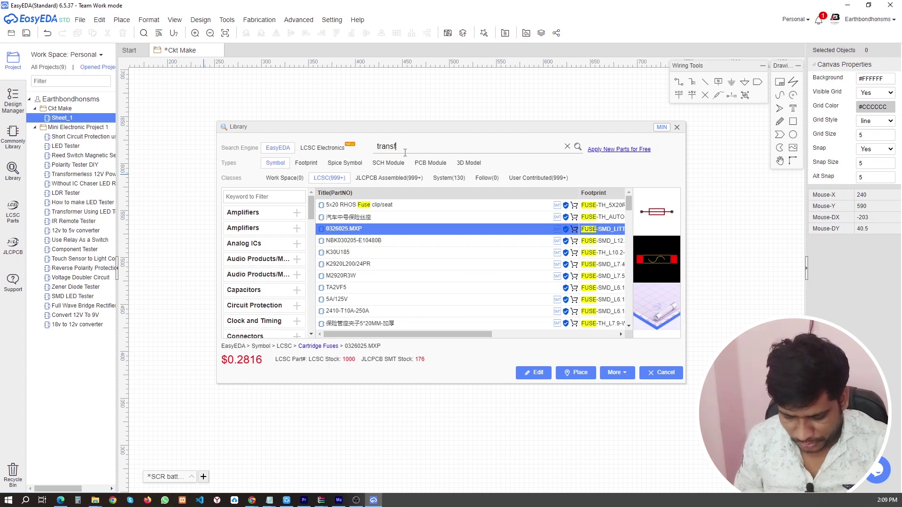
{"action": "type", "text": "ormer"}
{"action": "key", "text": "Return"}
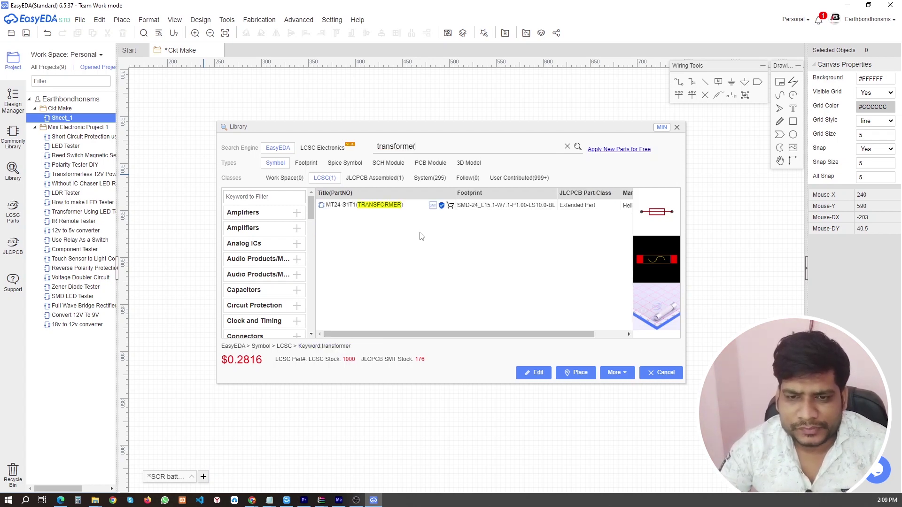
{"action": "left_click", "coordinate": [348, 207]}
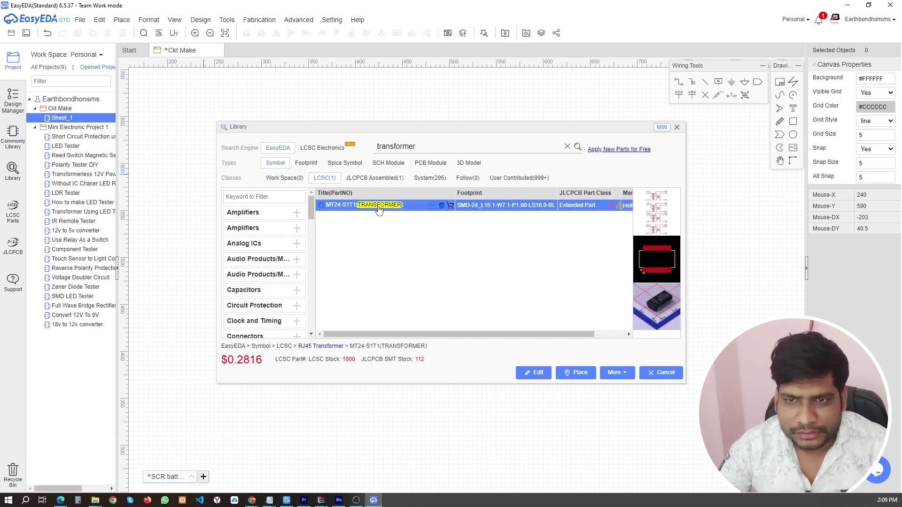
{"action": "left_click", "coordinate": [429, 177]}
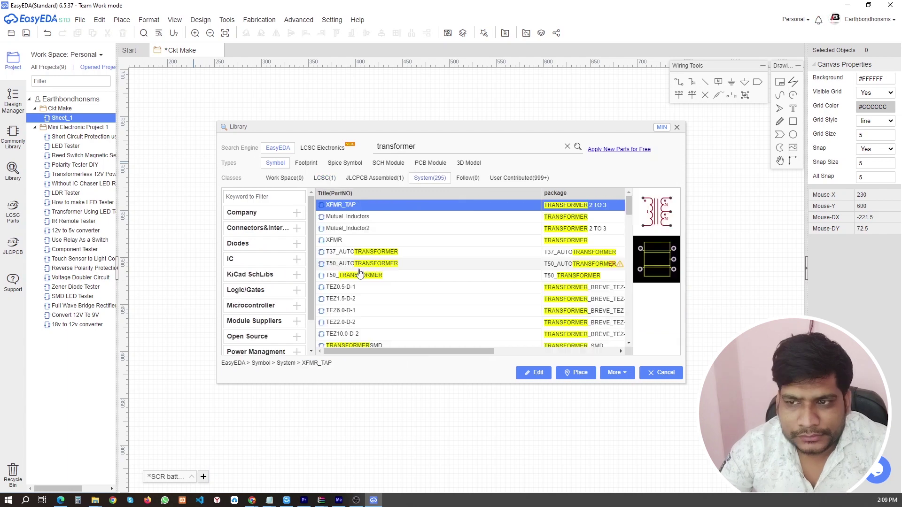
Compare the transformer symbols and place one XFMR to the right of fuse F1 on the sheet
{"action": "left_click", "coordinate": [379, 219]}
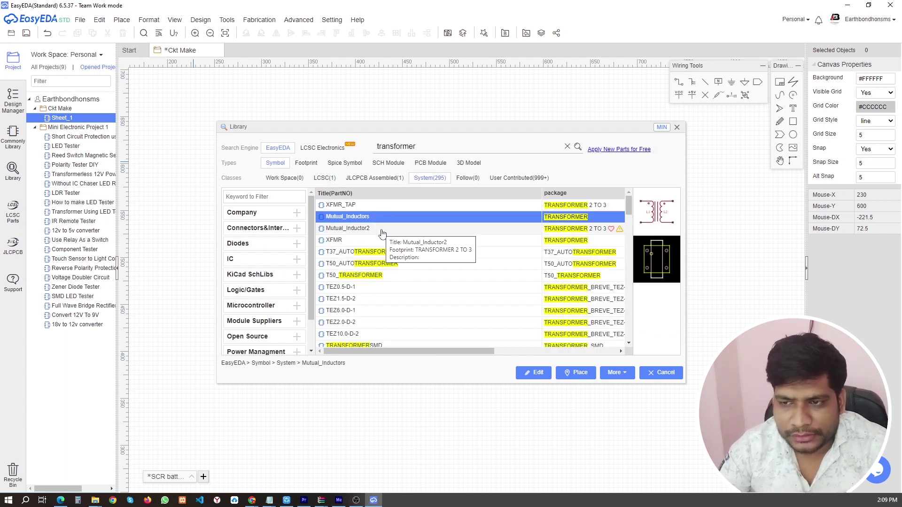
{"action": "left_click", "coordinate": [381, 230]}
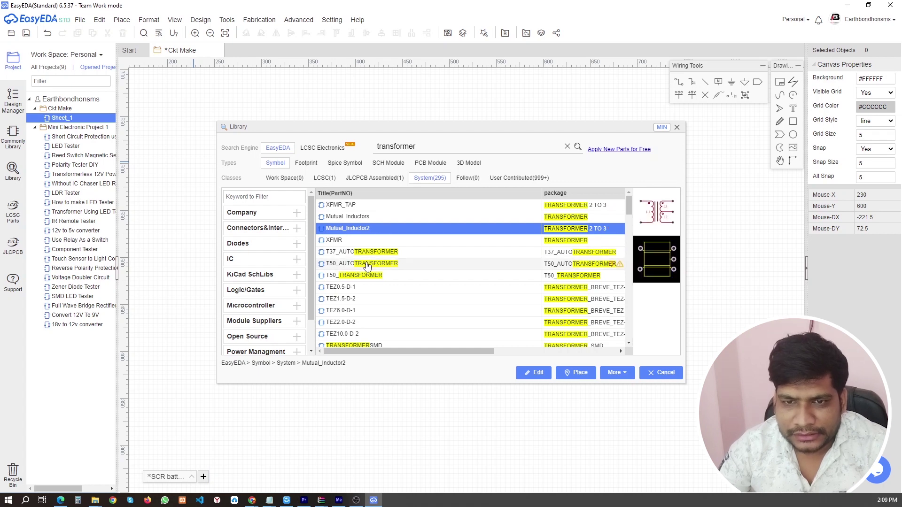
{"action": "left_click", "coordinate": [348, 243]}
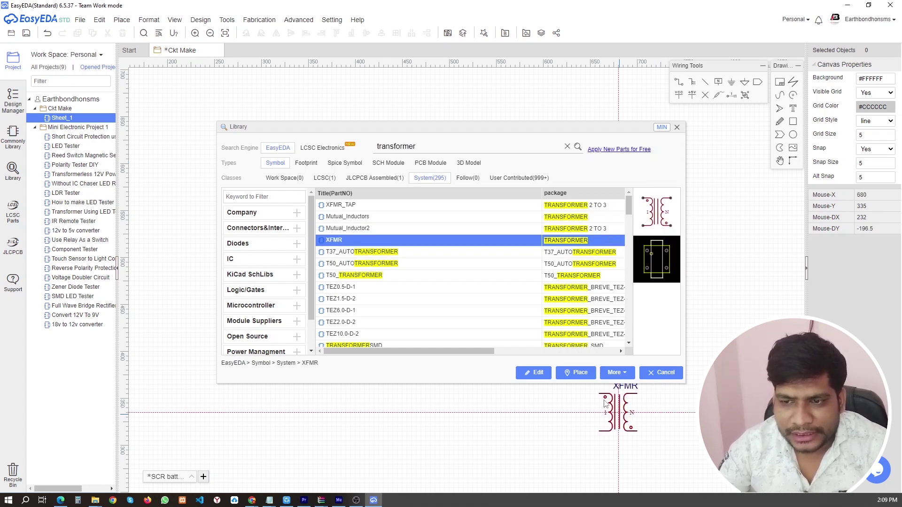
{"action": "left_click", "coordinate": [663, 373]}
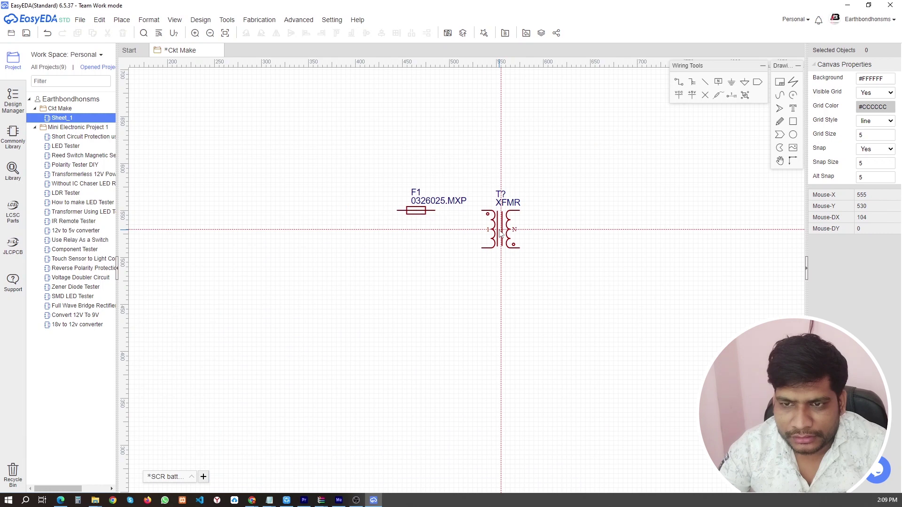
{"action": "left_click", "coordinate": [501, 232]}
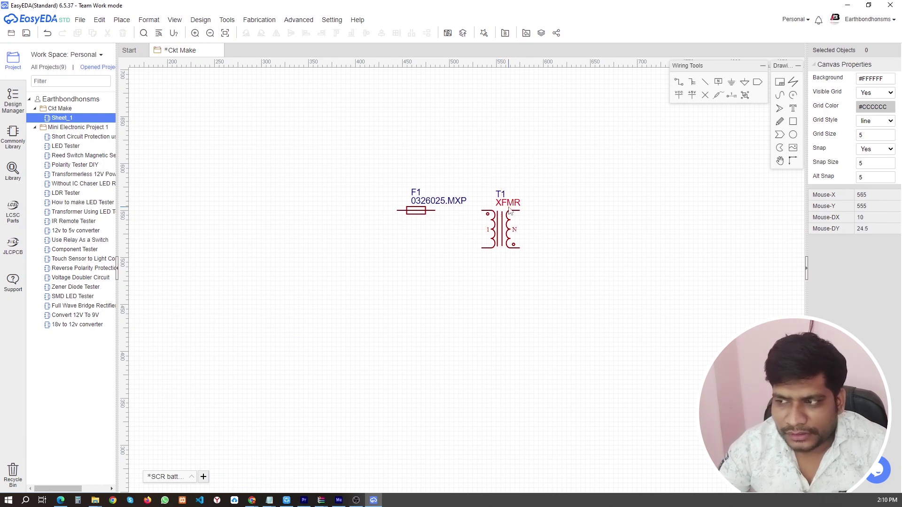
Change the name label of transformer T1 to 12V
{"action": "double_click", "coordinate": [508, 204]}
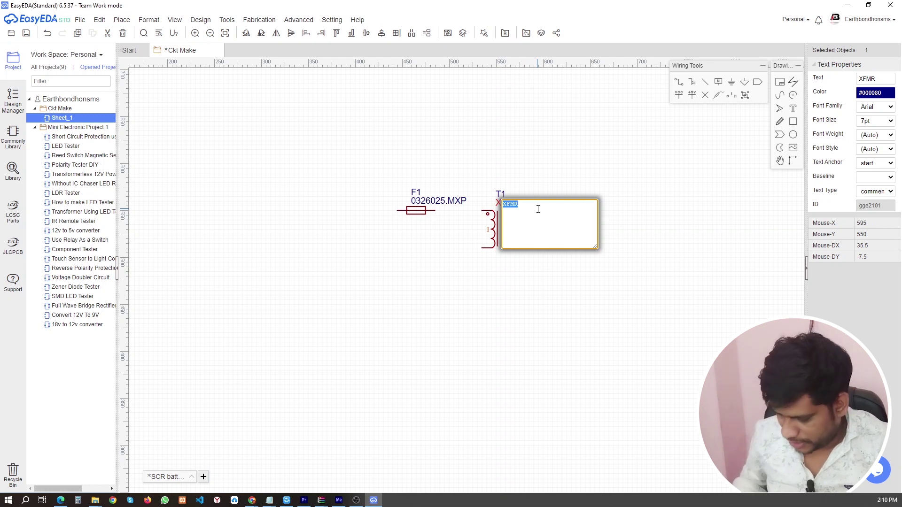
{"action": "type", "text": "12V"}
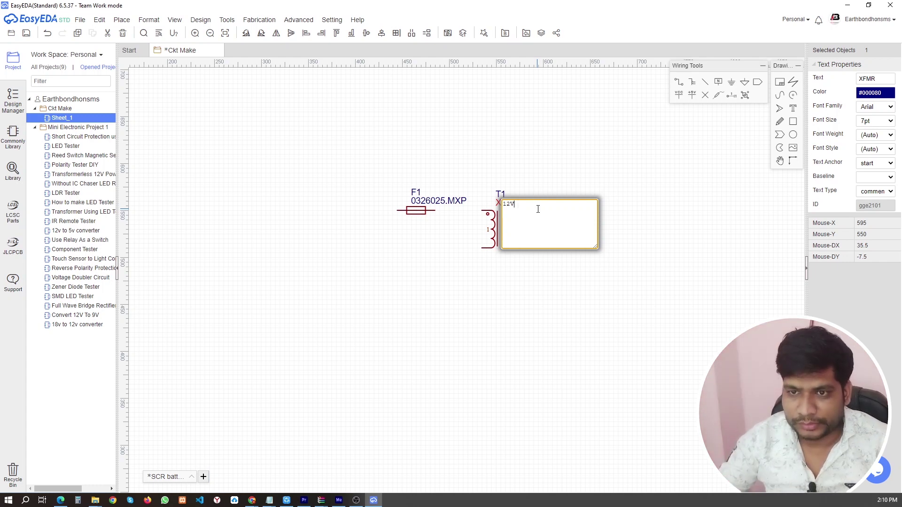
{"action": "left_click", "coordinate": [597, 160]}
{"action": "left_click", "coordinate": [508, 203]}
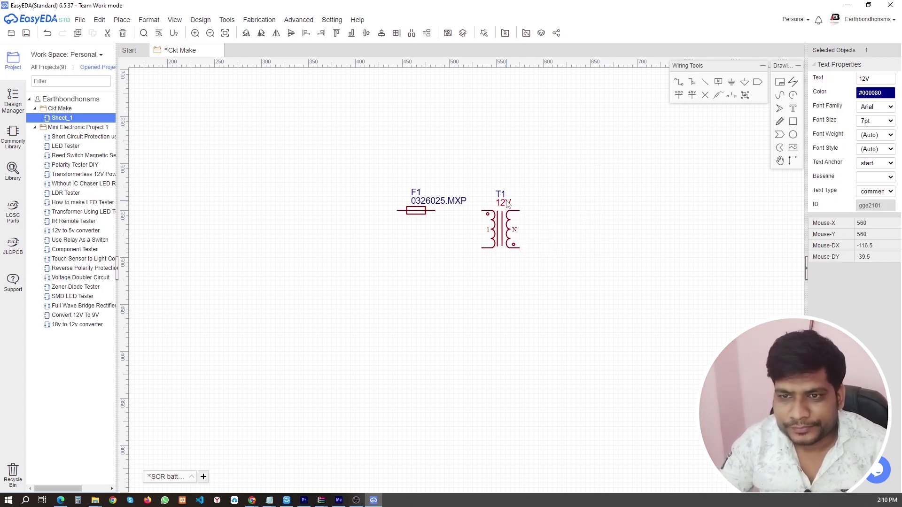
{"action": "double_click", "coordinate": [507, 203]}
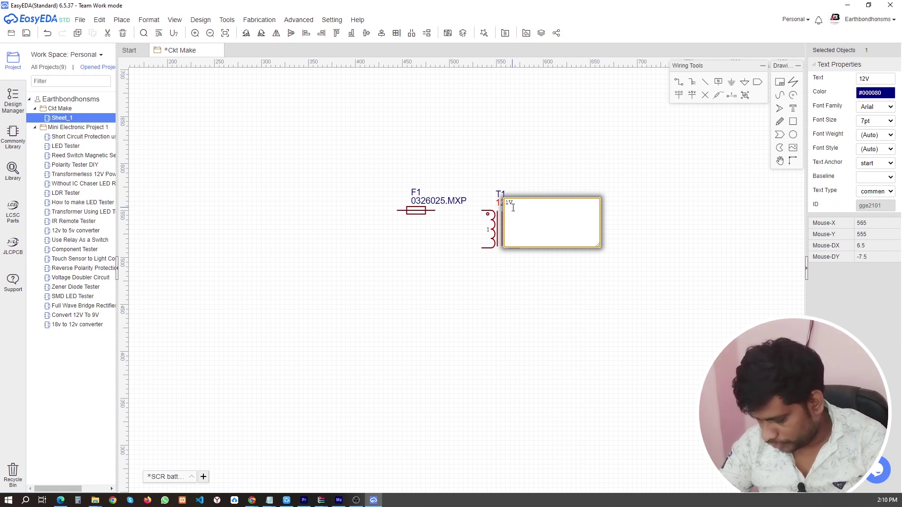
{"action": "left_click", "coordinate": [513, 204]}
{"action": "key", "text": "BackSpace"}
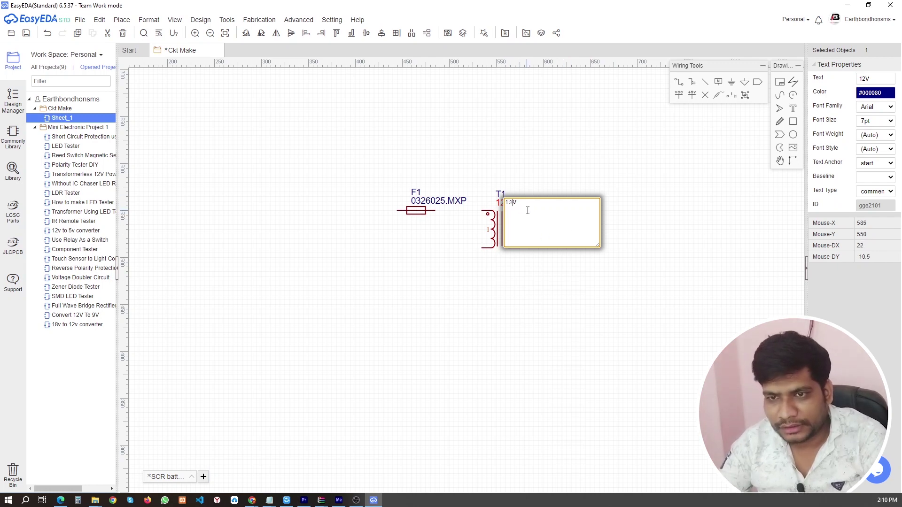
{"action": "left_click", "coordinate": [557, 292]}
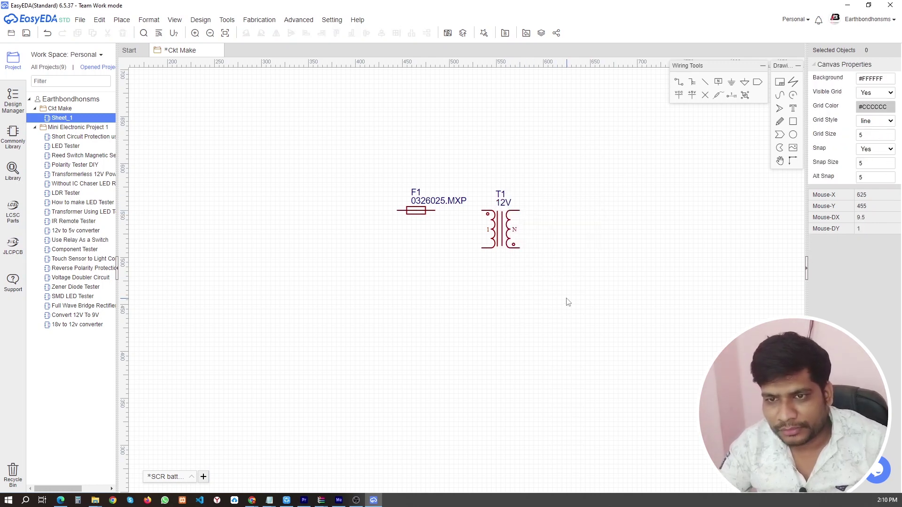
Change the name label of fuse F1 to 5A
{"action": "double_click", "coordinate": [428, 204]}
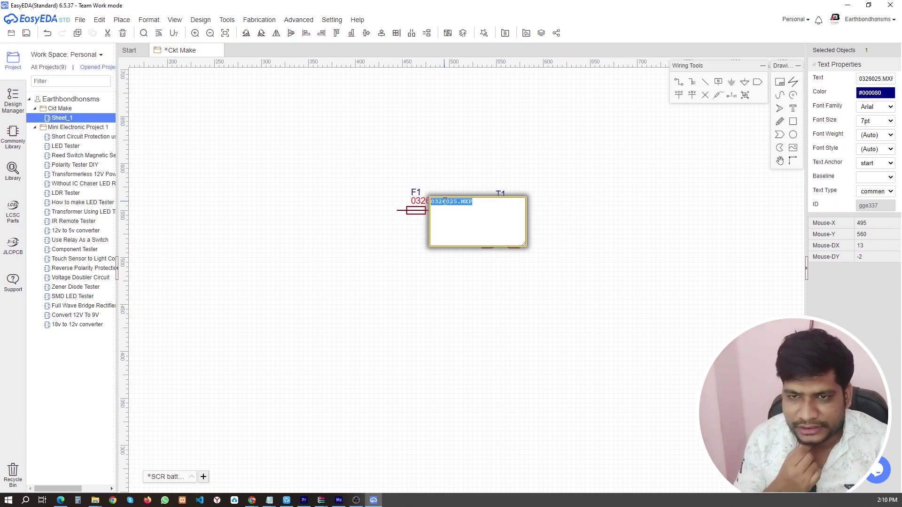
{"action": "type", "text": "5A"}
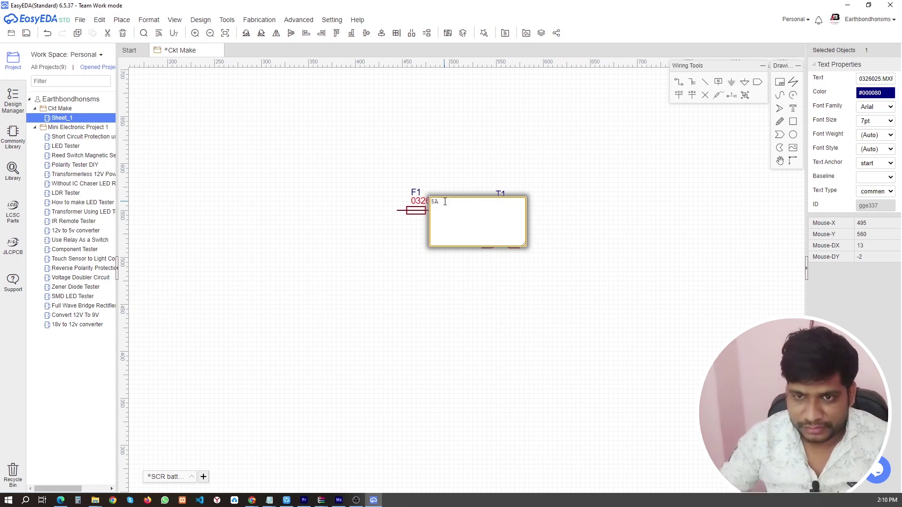
{"action": "left_click", "coordinate": [698, 231]}
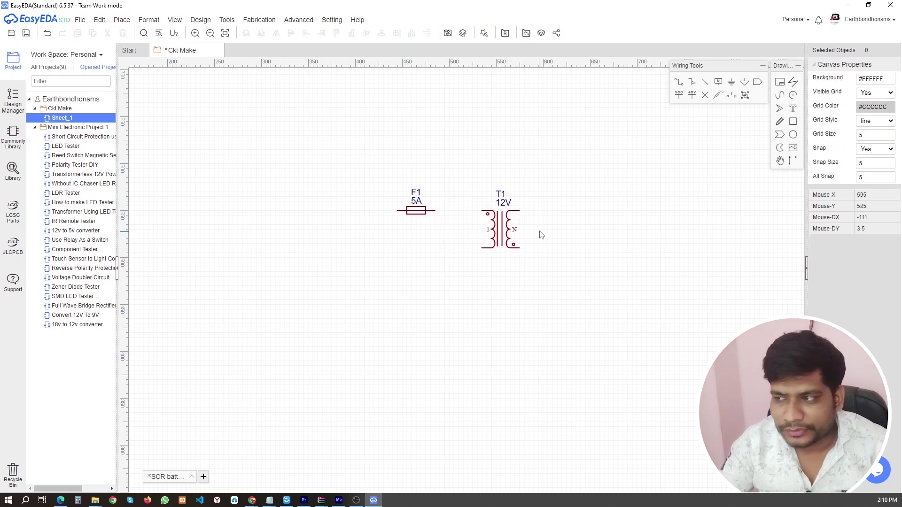
Copy the 5A fuse and place one duplicate to the right of the transformer, level with F1
{"action": "left_click", "coordinate": [421, 210]}
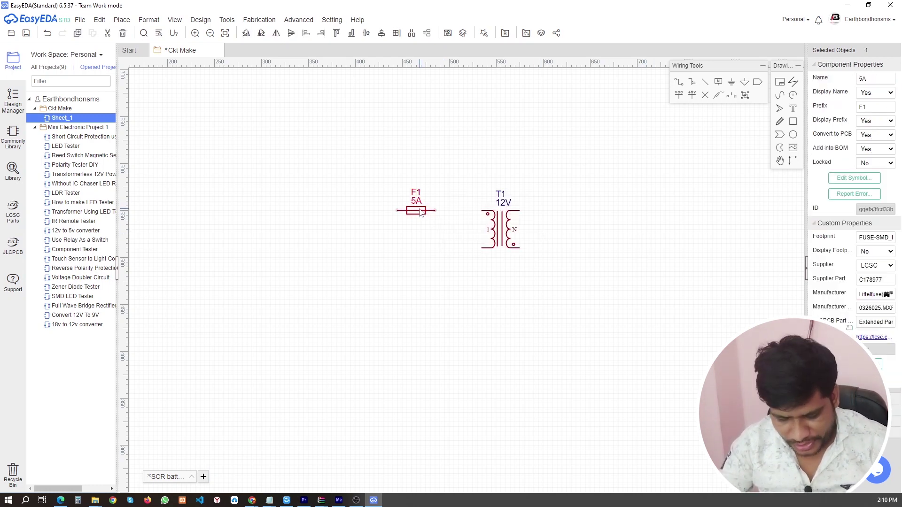
{"action": "key", "text": "ctrl+c"}
{"action": "key", "text": "ctrl+v"}
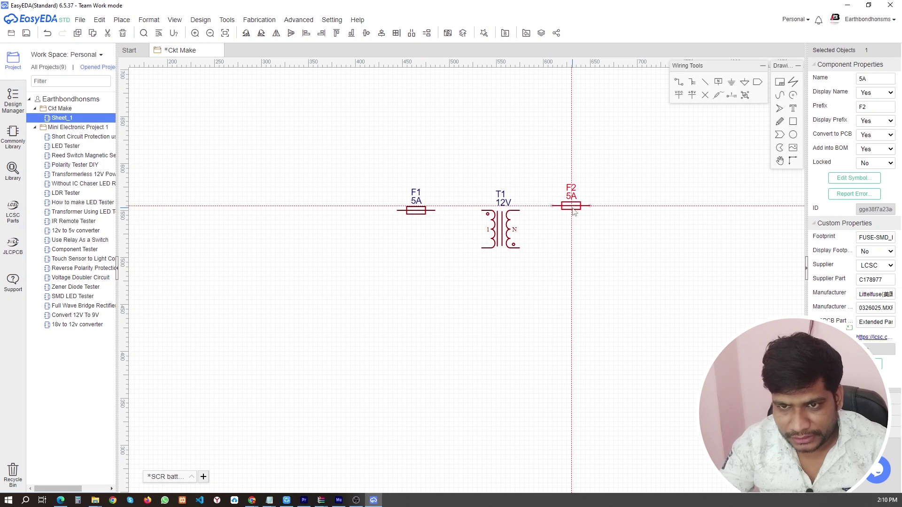
{"action": "left_click", "coordinate": [573, 212]}
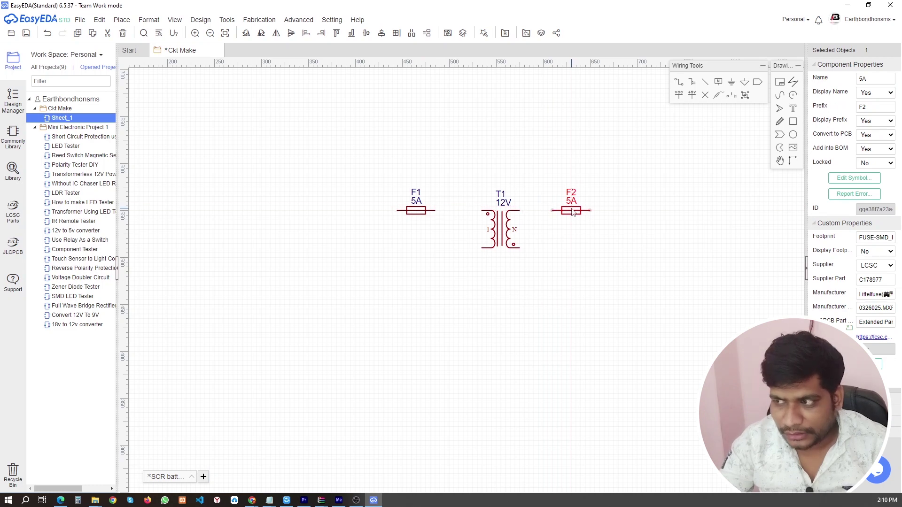
{"action": "right_click", "coordinate": [566, 261]}
{"action": "left_click", "coordinate": [561, 258]}
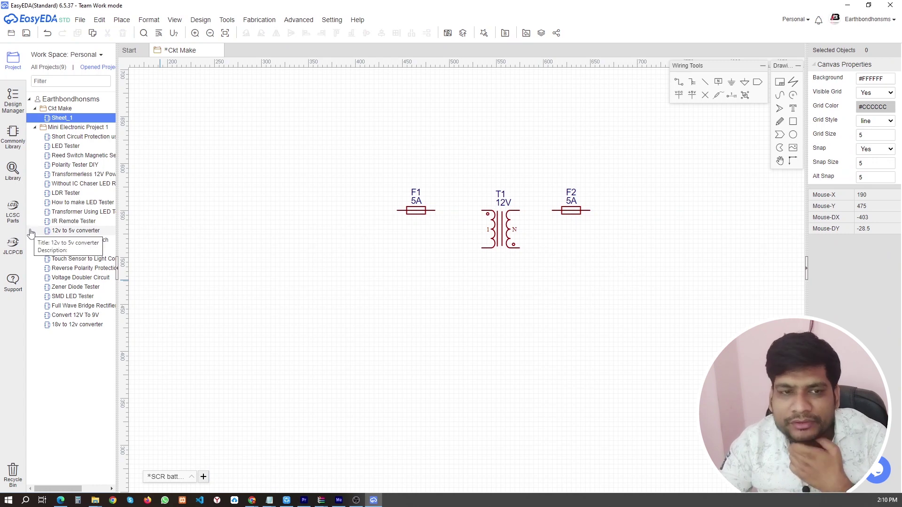
Search the symbol library for "diode"
{"action": "left_click", "coordinate": [13, 170]}
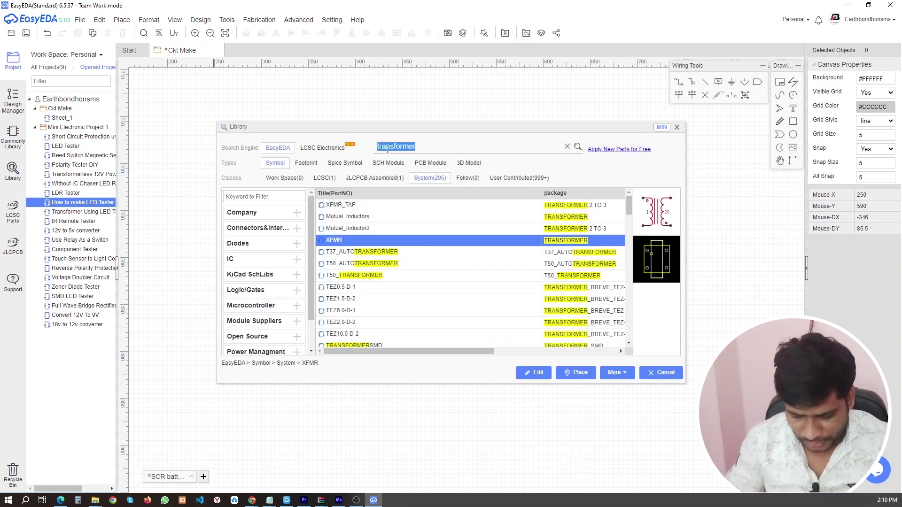
{"action": "type", "text": "diode"}
{"action": "key", "text": "Return"}
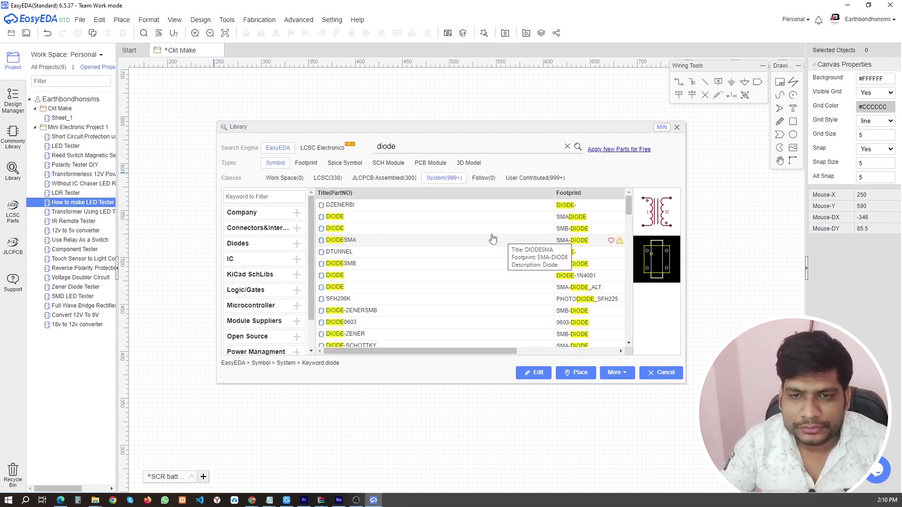
Compare the diode symbols and place the DIODE with the DIODE-1N4001 footprint to the right of fuse F2, level with it
{"action": "left_click", "coordinate": [353, 217]}
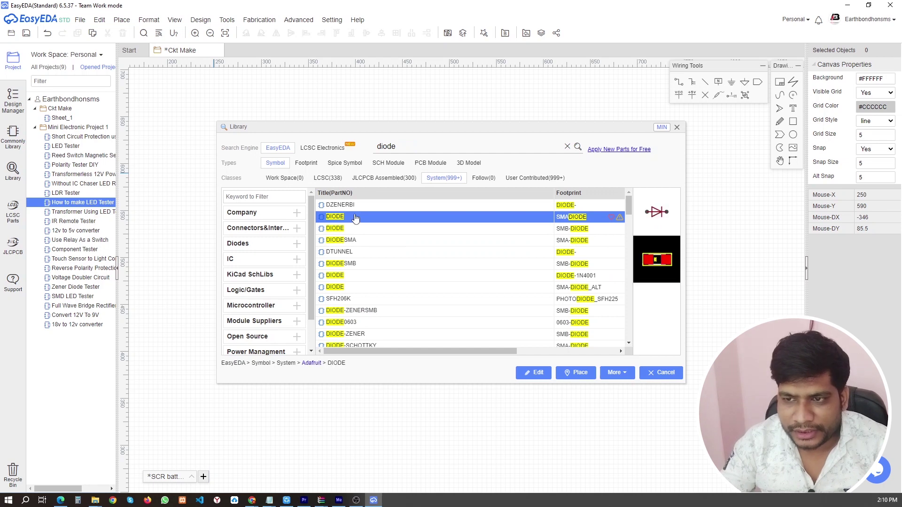
{"action": "left_click", "coordinate": [362, 216]}
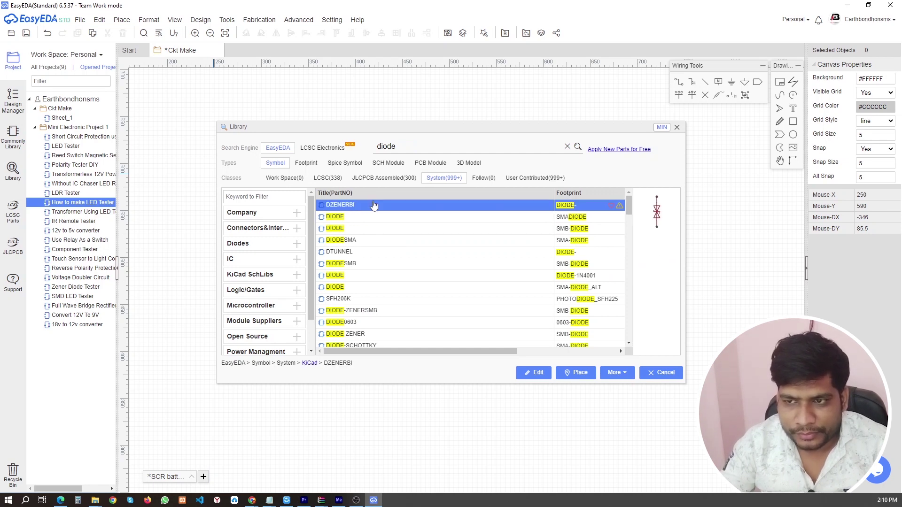
{"action": "left_click", "coordinate": [366, 232]}
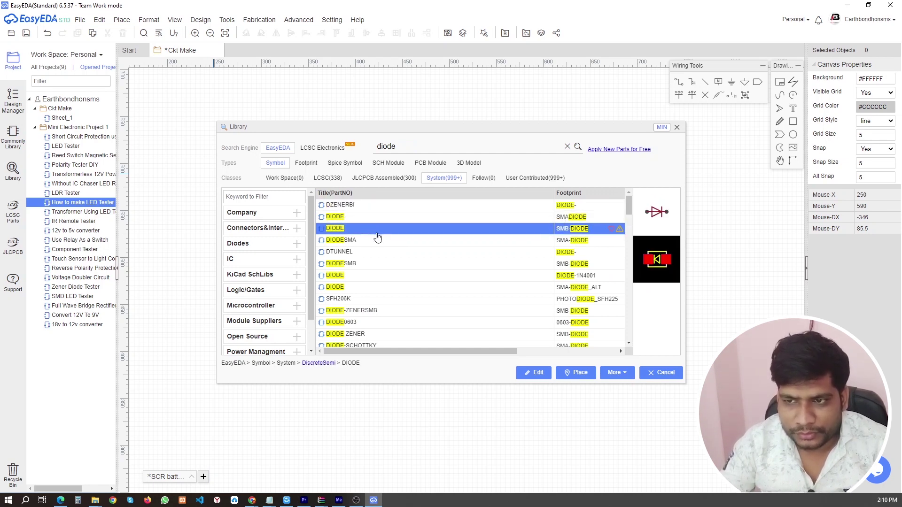
{"action": "left_click", "coordinate": [387, 240]}
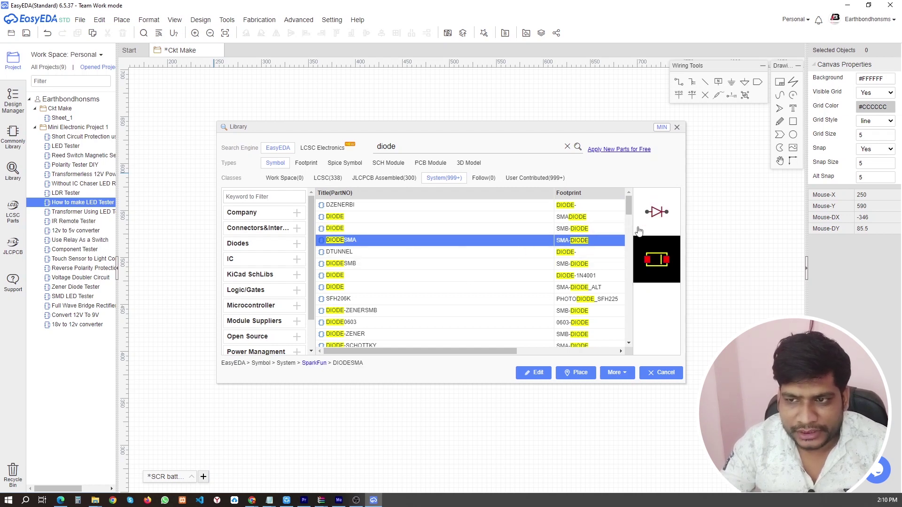
{"action": "left_click", "coordinate": [359, 255]}
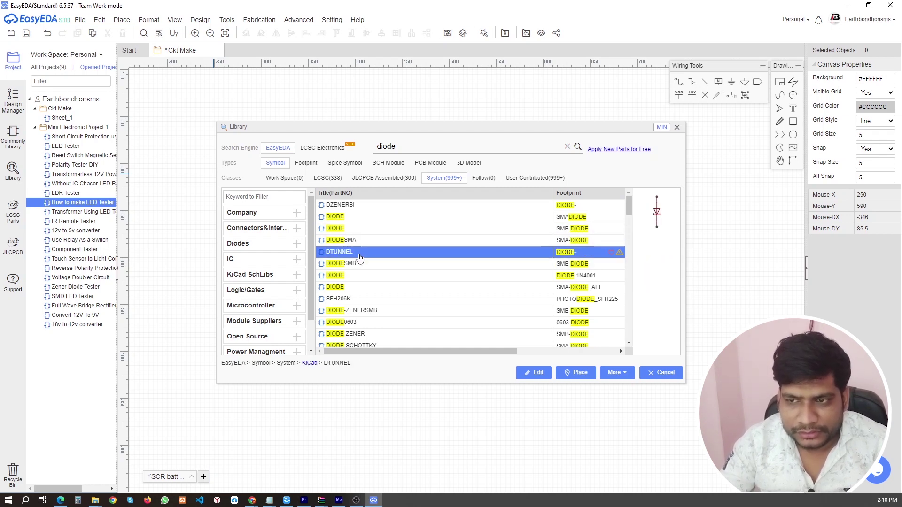
{"action": "left_click", "coordinate": [361, 263]}
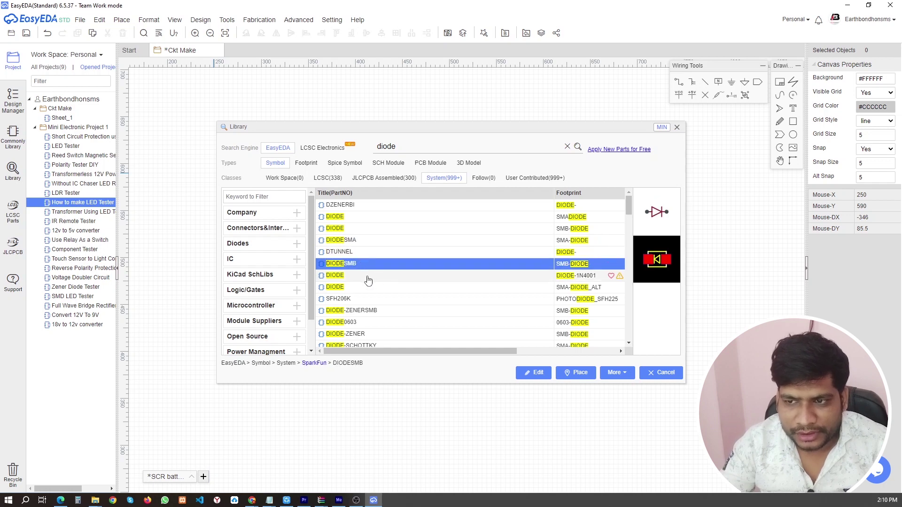
{"action": "left_click", "coordinate": [367, 279]}
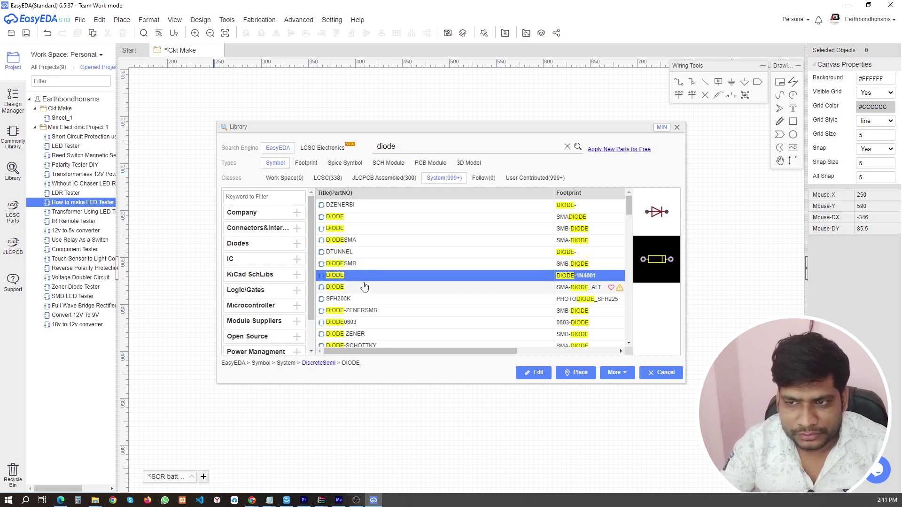
{"action": "left_click", "coordinate": [660, 374]}
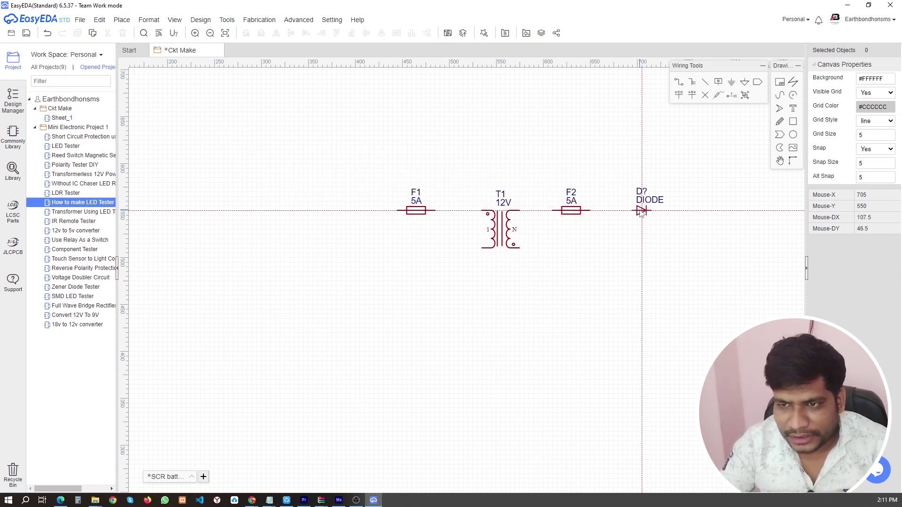
{"action": "left_click", "coordinate": [641, 211]}
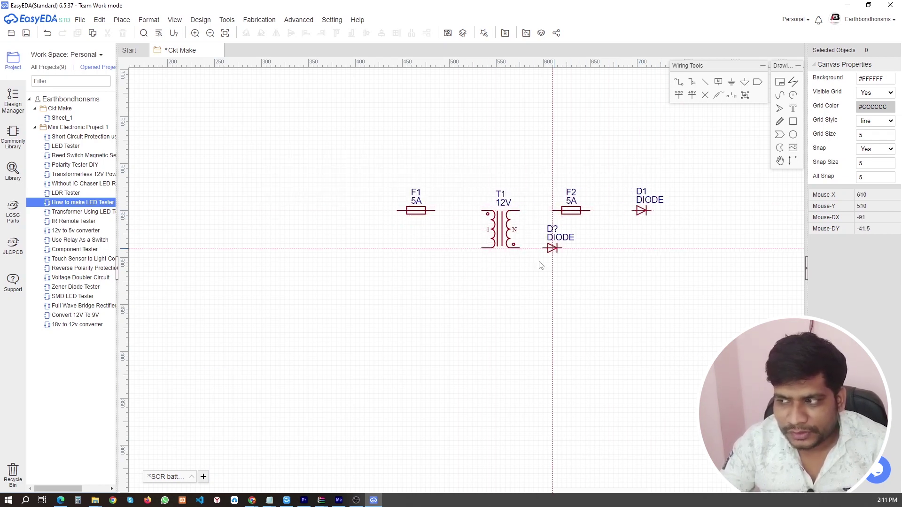
Search the symbol library for "resistor"
{"action": "key", "text": "Escape"}
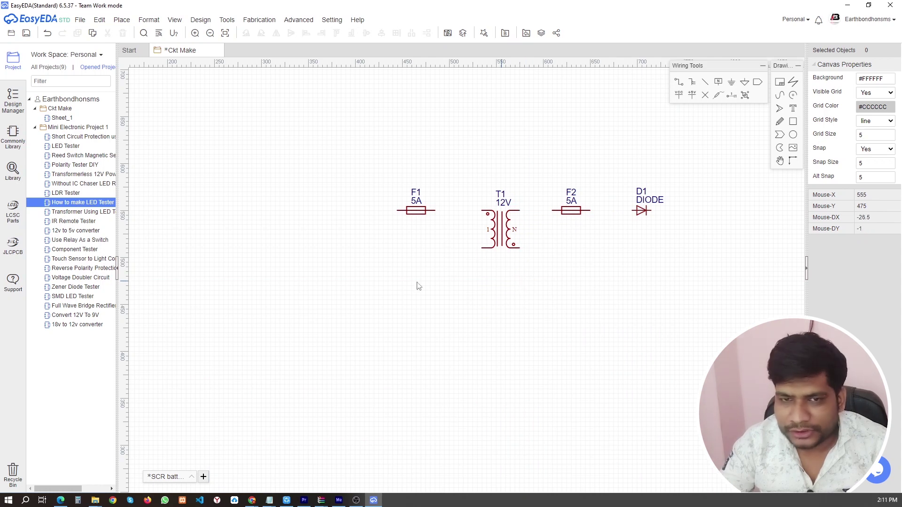
{"action": "left_click", "coordinate": [13, 169]}
{"action": "type", "text": "res"}
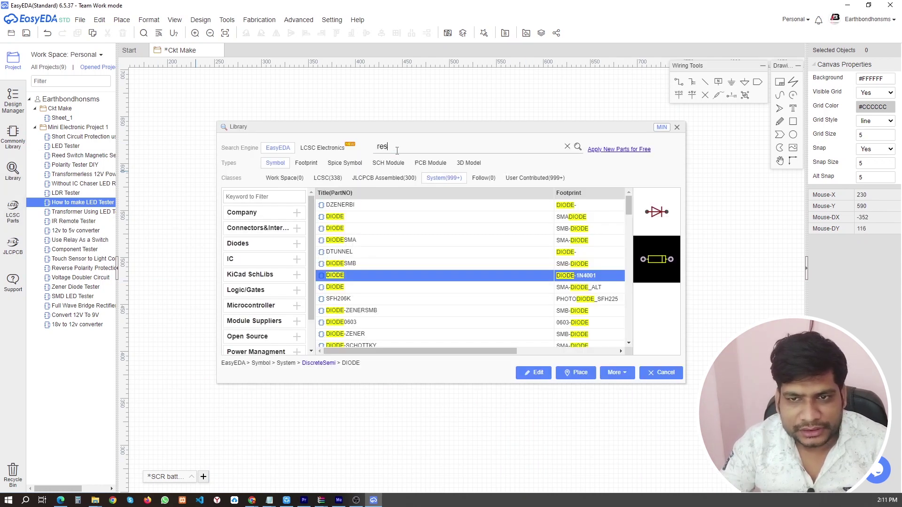
{"action": "type", "text": "istor"}
{"action": "key", "text": "Return"}
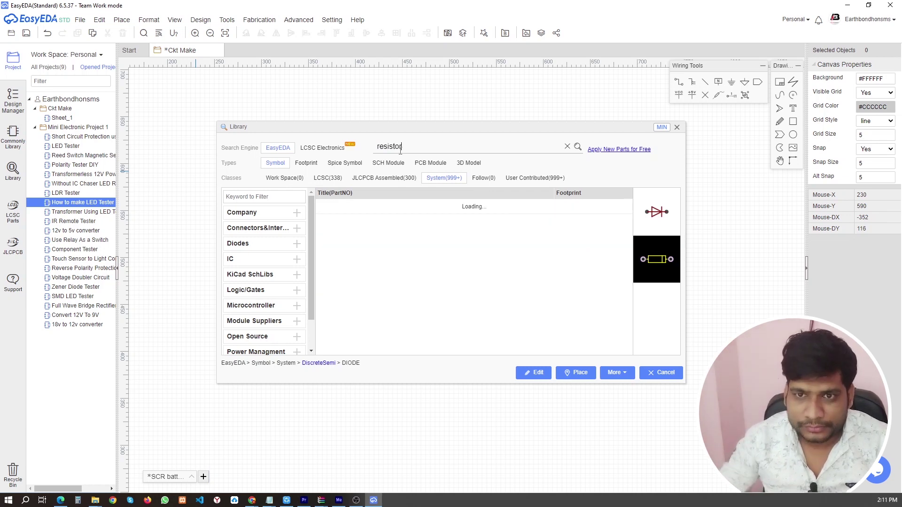
Place one RESISTOR-PTH-0.4 symbol, rotated to vertical, below and to the right of diode D1
{"action": "left_click", "coordinate": [374, 252]}
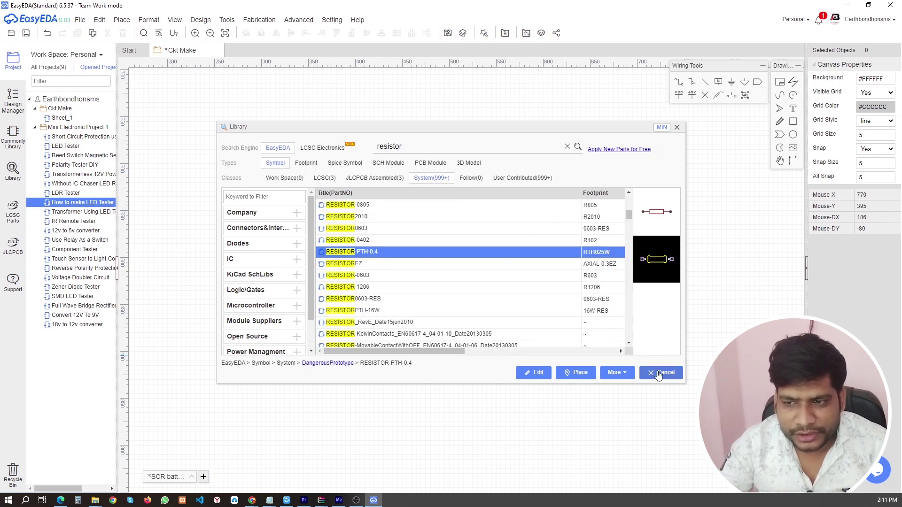
{"action": "left_click", "coordinate": [575, 373]}
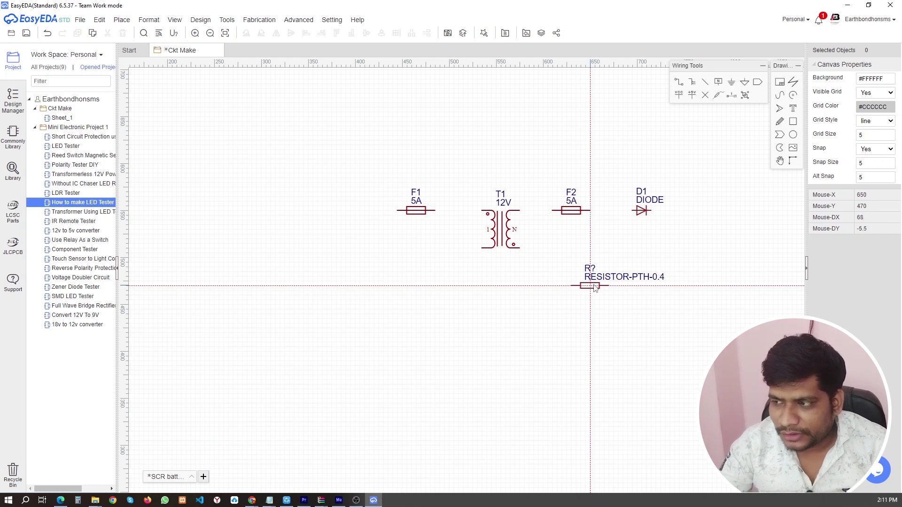
{"action": "key", "text": "space"}
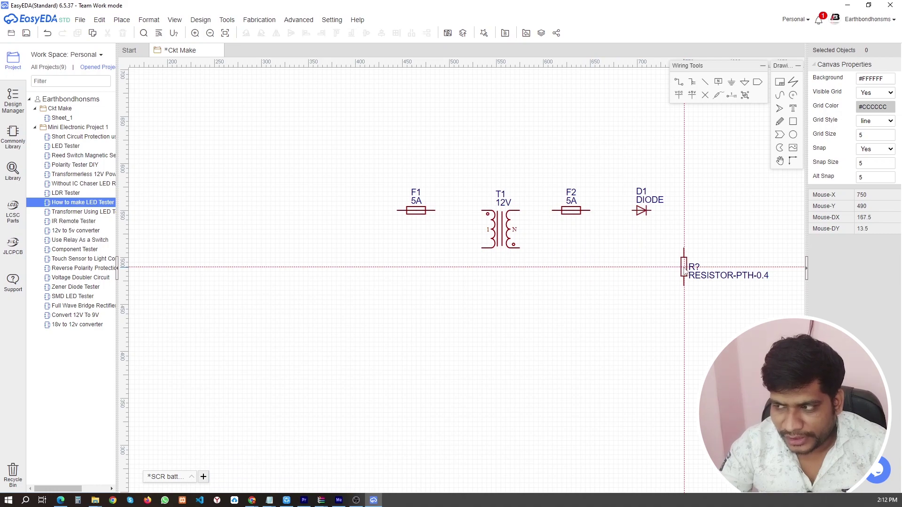
{"action": "left_click", "coordinate": [684, 273]}
{"action": "scroll", "coordinate": [537, 276], "scroll_direction": "down", "scroll_amount": 3}
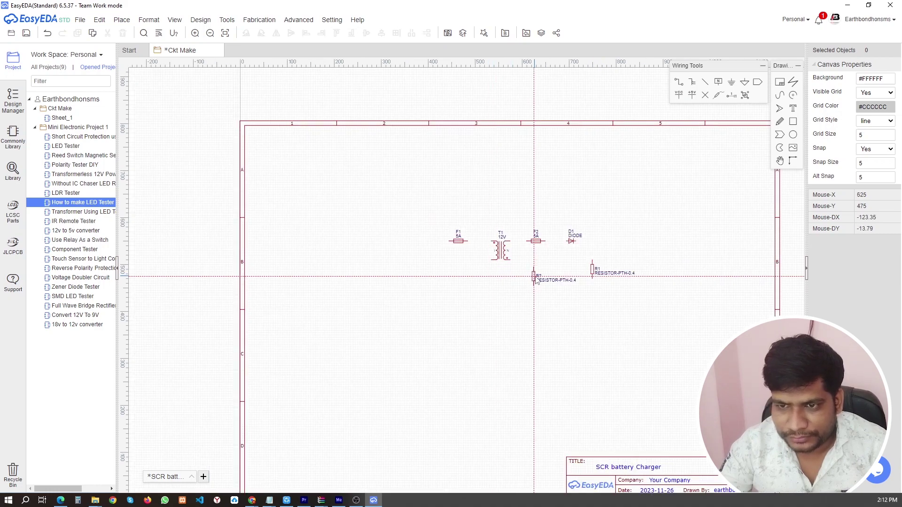
{"action": "scroll", "coordinate": [578, 278], "scroll_direction": "up", "scroll_amount": 1}
{"action": "scroll", "coordinate": [573, 282], "scroll_direction": "down", "scroll_amount": 1}
{"action": "scroll", "coordinate": [573, 281], "scroll_direction": "down", "scroll_amount": 3}
{"action": "scroll", "coordinate": [670, 258], "scroll_direction": "up", "scroll_amount": 2}
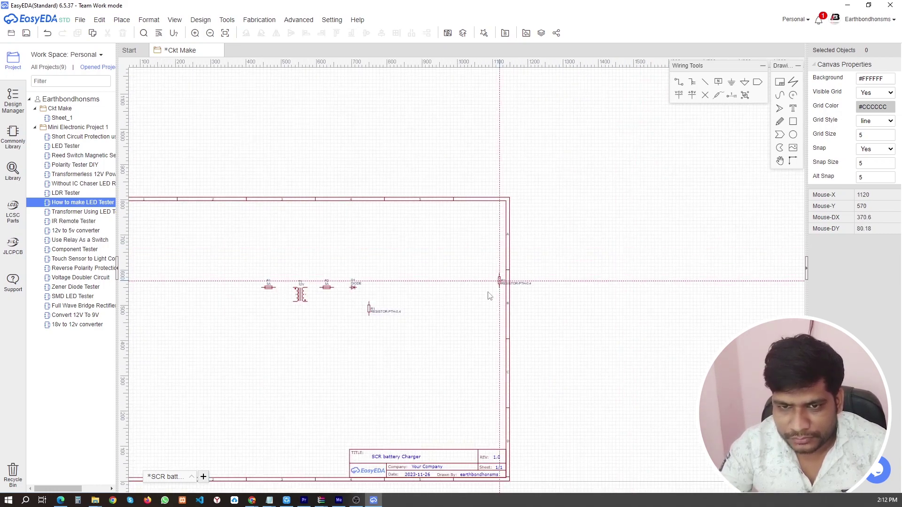
{"action": "scroll", "coordinate": [489, 296], "scroll_direction": "down", "scroll_amount": 1}
{"action": "scroll", "coordinate": [436, 322], "scroll_direction": "up", "scroll_amount": 2}
{"action": "scroll", "coordinate": [387, 301], "scroll_direction": "up", "scroll_amount": 2}
{"action": "scroll", "coordinate": [389, 312], "scroll_direction": "down", "scroll_amount": 2}
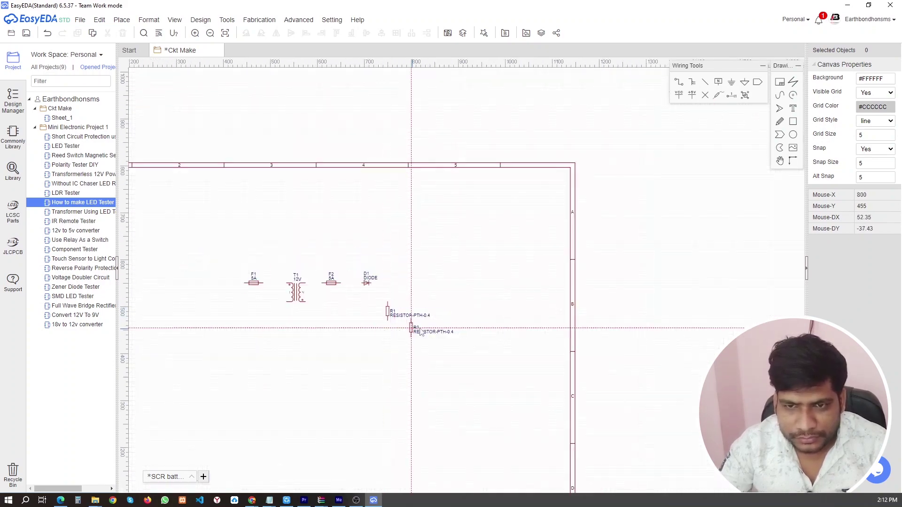
{"action": "scroll", "coordinate": [258, 328], "scroll_direction": "up", "scroll_amount": 2}
{"action": "key", "text": "Escape"}
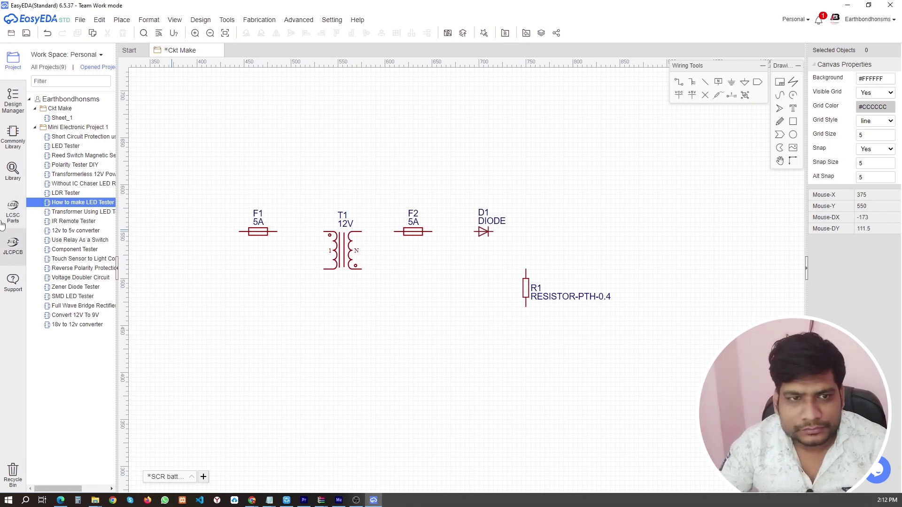
Search the symbol library for "scr", and for the specific part "bt151"
{"action": "left_click", "coordinate": [12, 171]}
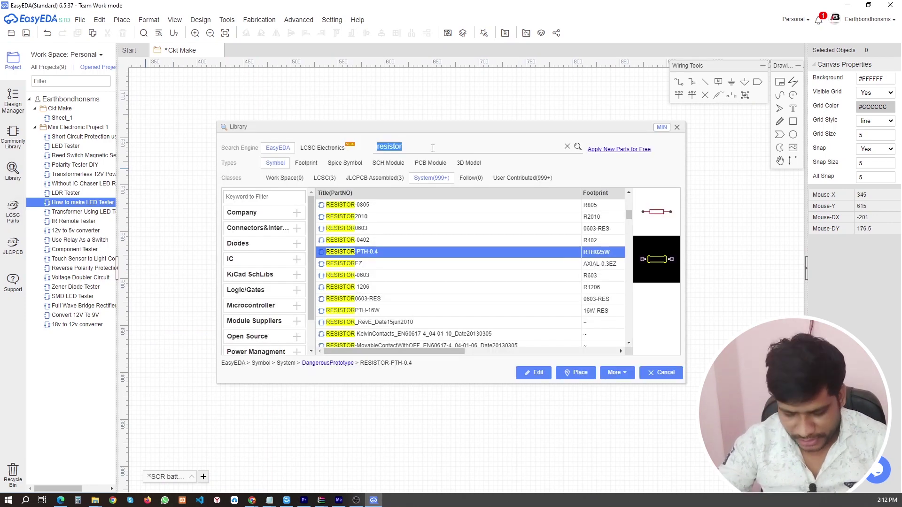
{"action": "type", "text": "scr"}
{"action": "key", "text": "Return"}
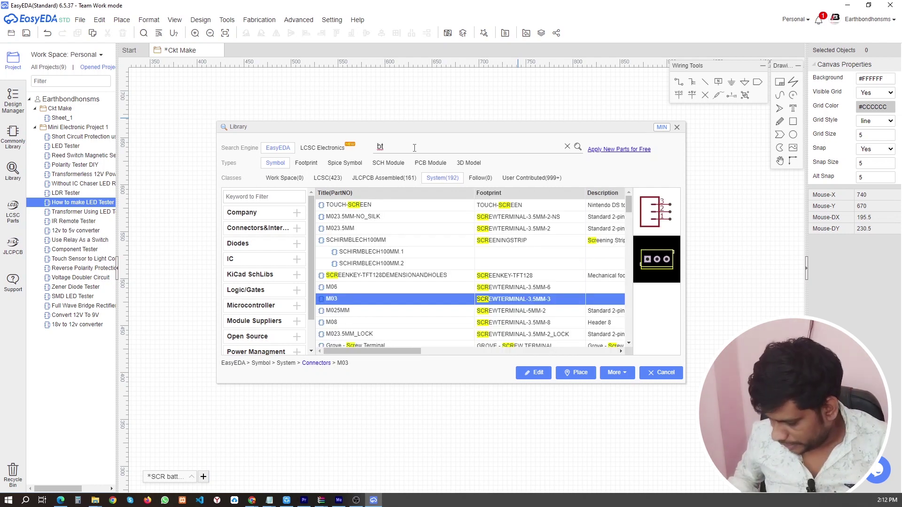
{"action": "type", "text": "51"}
{"action": "key", "text": "Return"}
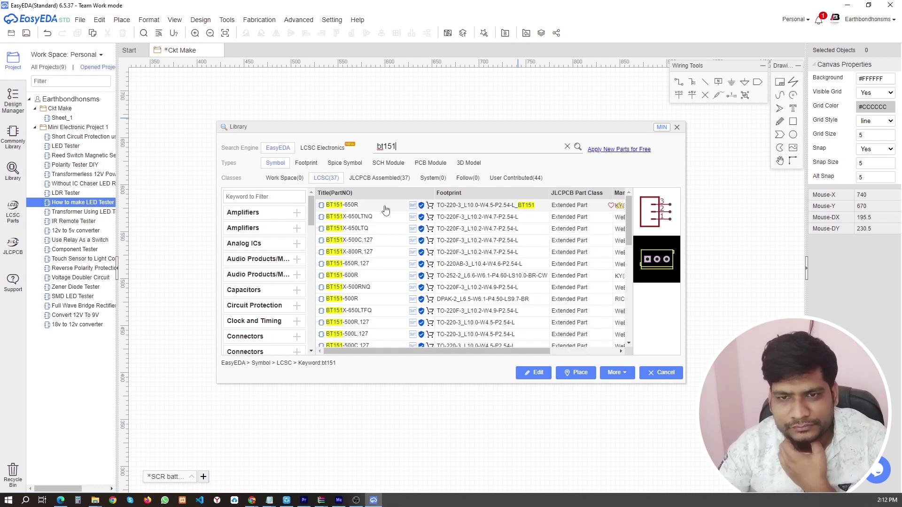
Place the BT151-650R thyristor and position it to the right of diode D1, level with it
{"action": "left_click", "coordinate": [385, 207]}
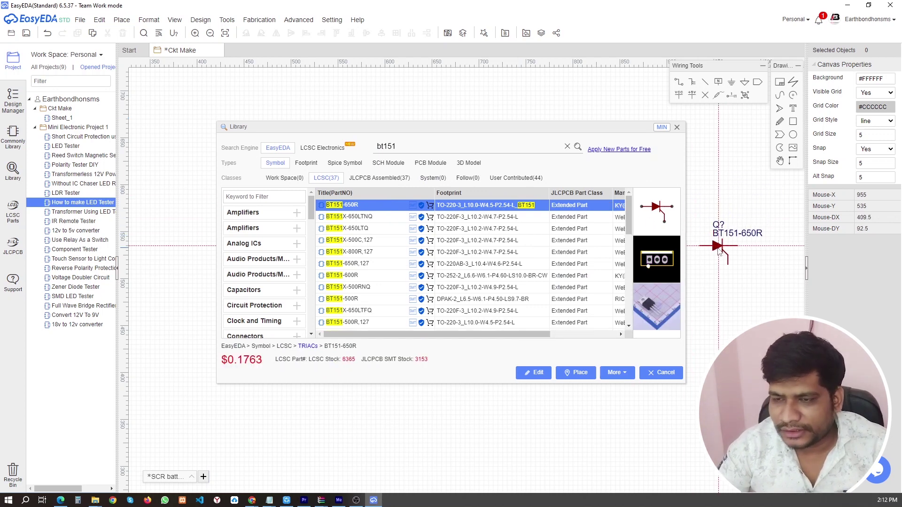
{"action": "left_click", "coordinate": [718, 248]}
{"action": "key", "text": "Escape"}
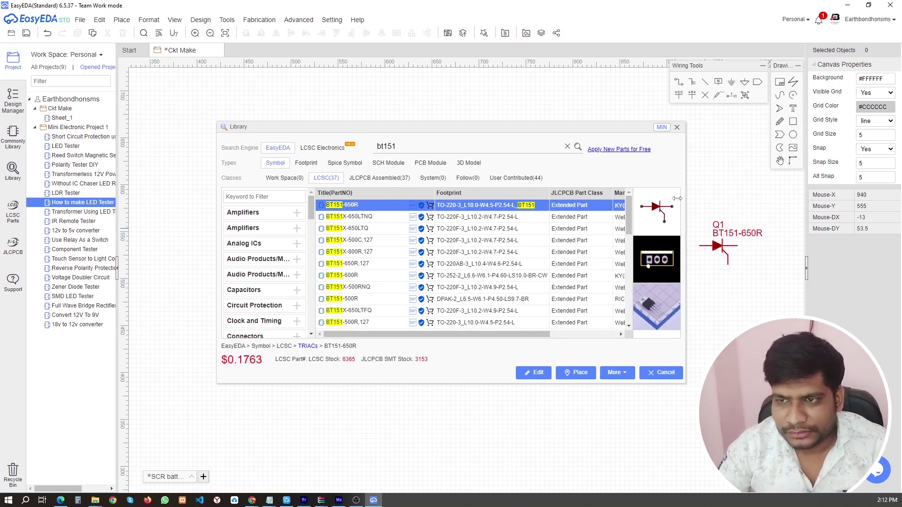
{"action": "left_click", "coordinate": [677, 127]}
{"action": "left_click_drag", "start_coordinate": [712, 252], "coordinate": [573, 232]}
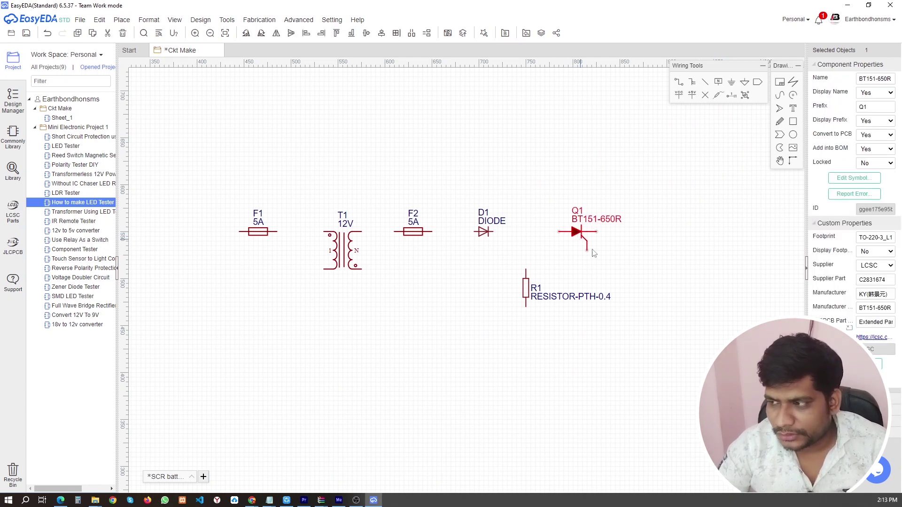
{"action": "left_click", "coordinate": [596, 340]}
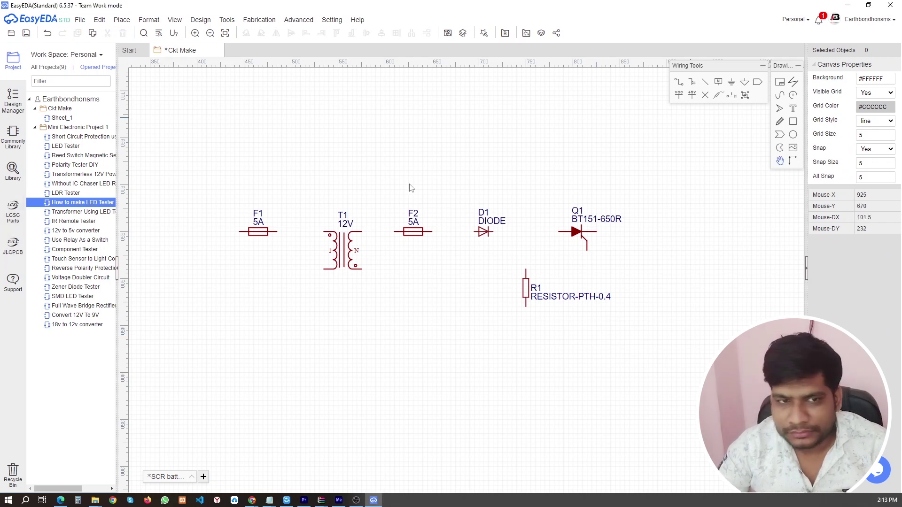
Search the symbol library for "zener" and compare the symbols of the listed LCSC zener diodes
{"action": "left_click", "coordinate": [13, 169]}
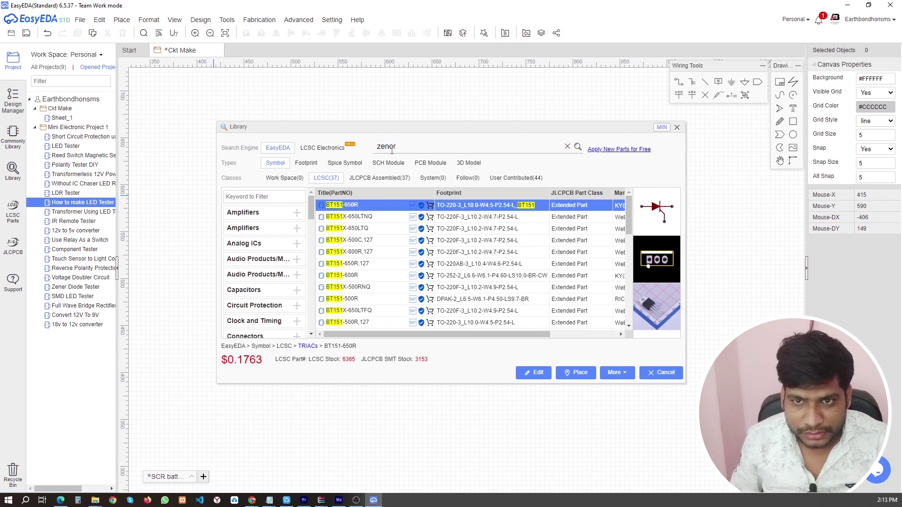
{"action": "key", "text": "Return"}
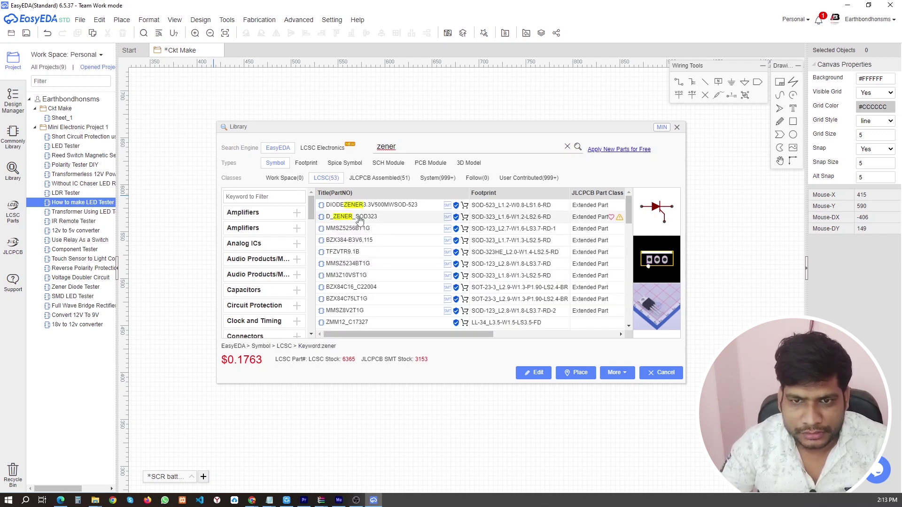
{"action": "left_click", "coordinate": [440, 220]}
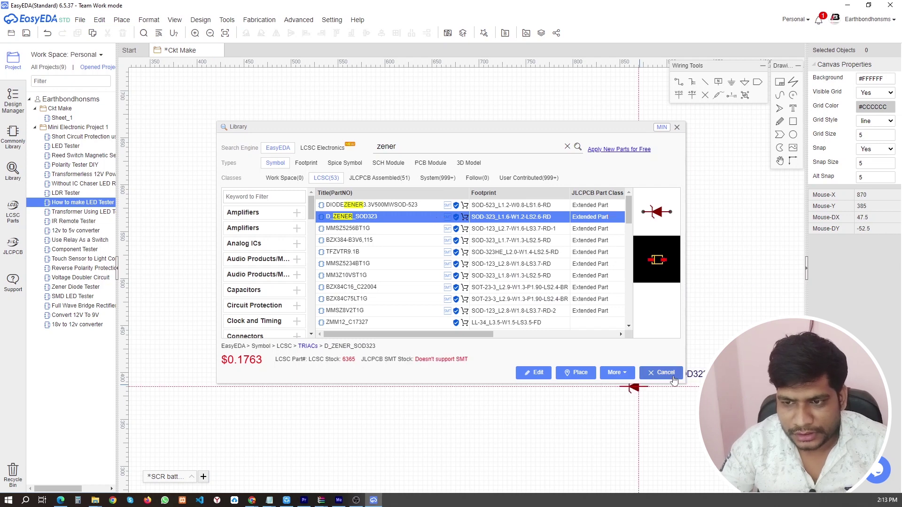
{"action": "left_click", "coordinate": [394, 207]}
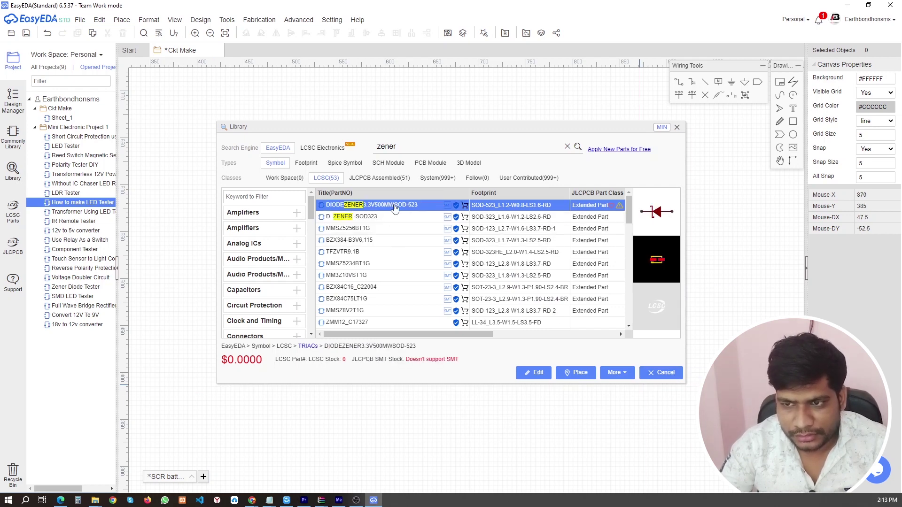
{"action": "left_click", "coordinate": [374, 242]}
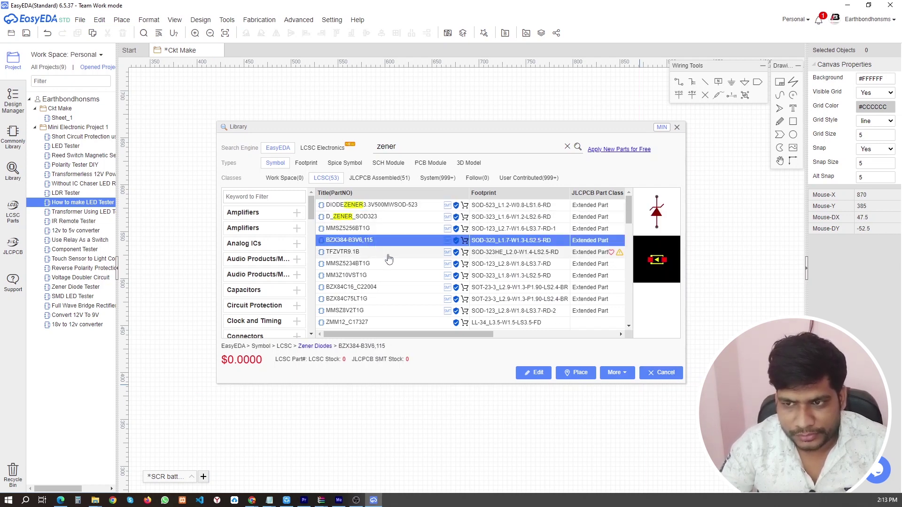
{"action": "left_click", "coordinate": [383, 253]}
{"action": "left_click", "coordinate": [384, 266]}
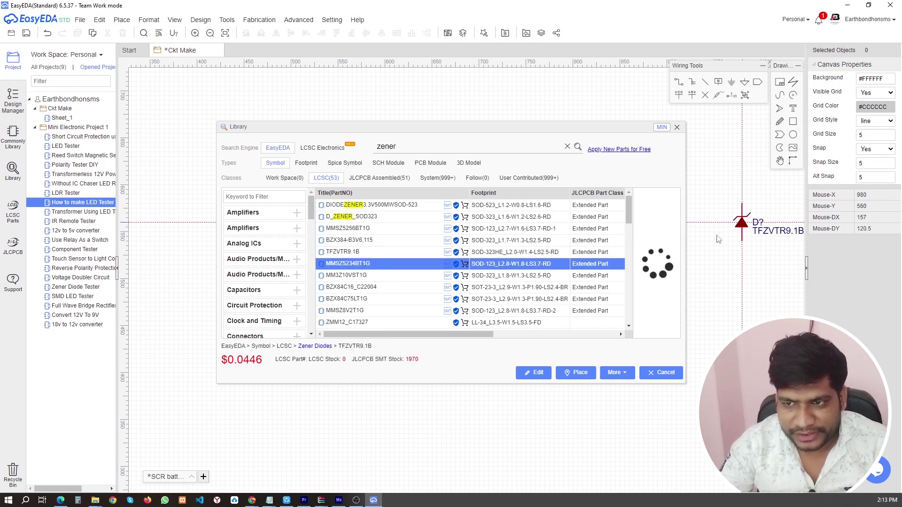
{"action": "left_click", "coordinate": [384, 278]}
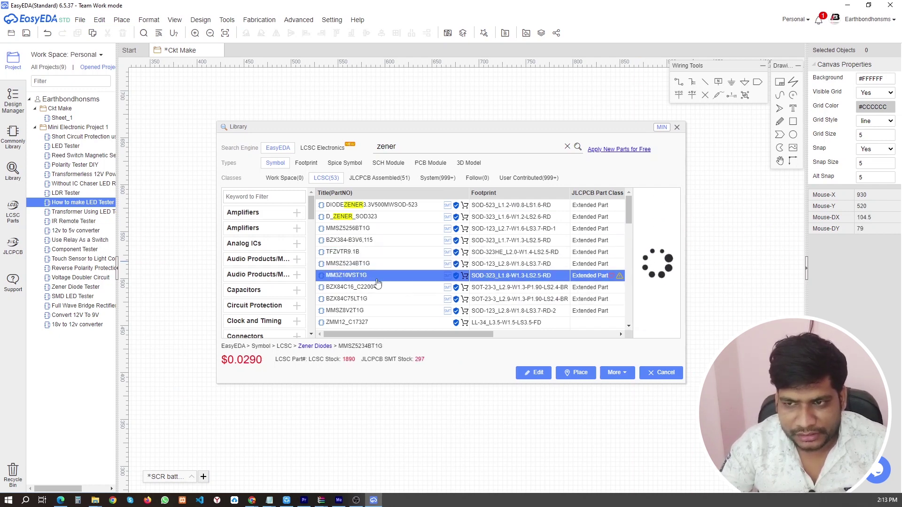
{"action": "left_click", "coordinate": [367, 289]}
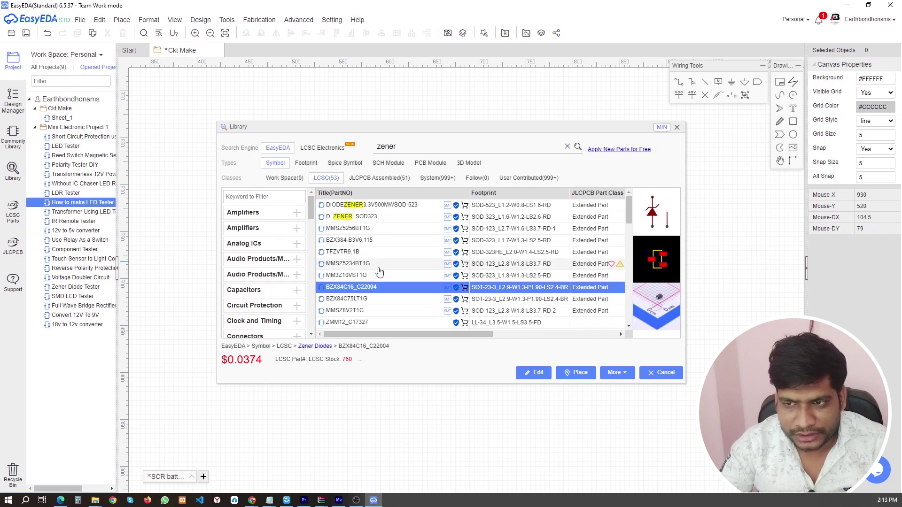
{"action": "scroll", "coordinate": [368, 282], "scroll_direction": "down", "scroll_amount": 3}
{"action": "left_click", "coordinate": [371, 205]}
{"action": "left_click", "coordinate": [373, 228]}
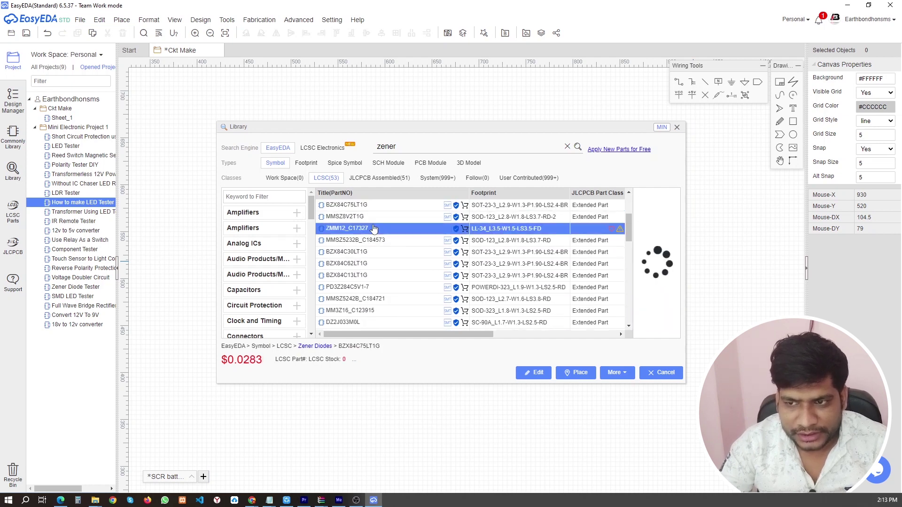
{"action": "left_click", "coordinate": [369, 243]}
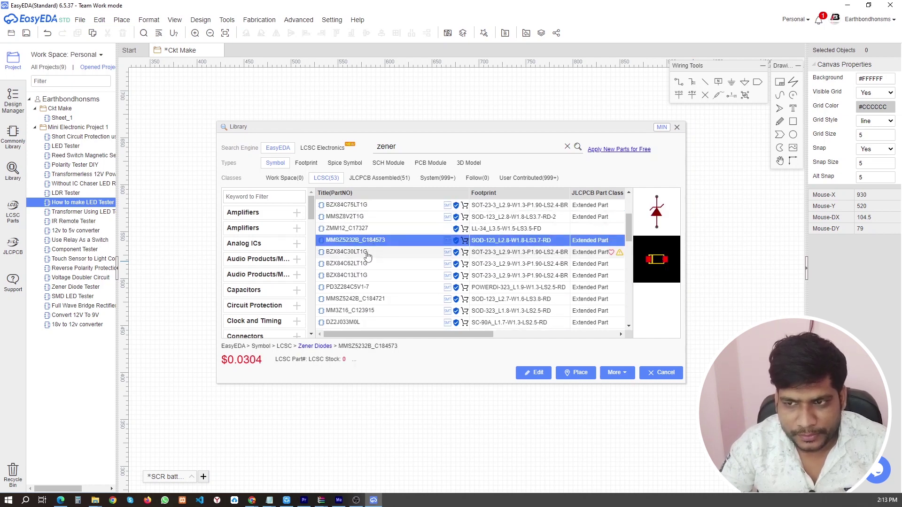
Place one 1N5919BRLG zener diode, rotated to vertical with its cathode up, directly below resistor R1
{"action": "scroll", "coordinate": [368, 253], "scroll_direction": "down", "scroll_amount": 8}
{"action": "left_click", "coordinate": [367, 229]}
{"action": "left_click", "coordinate": [660, 373]}
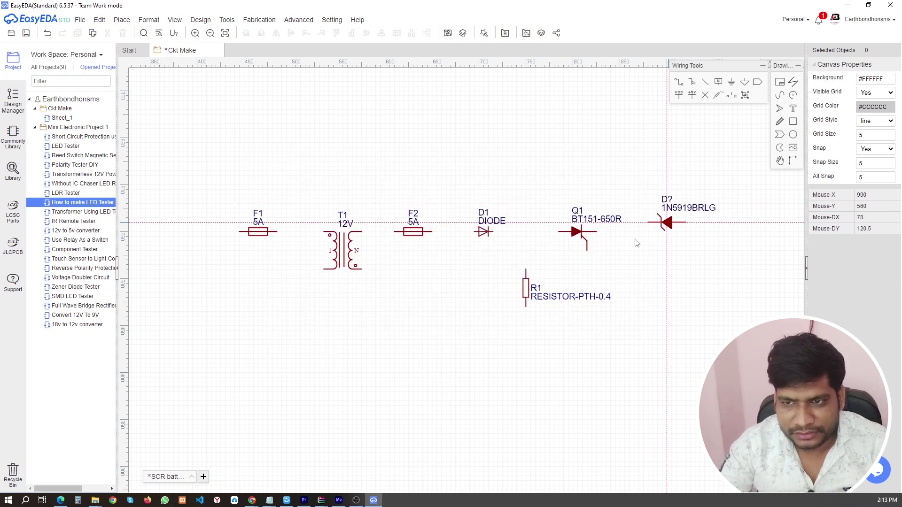
{"action": "key", "text": "space"}
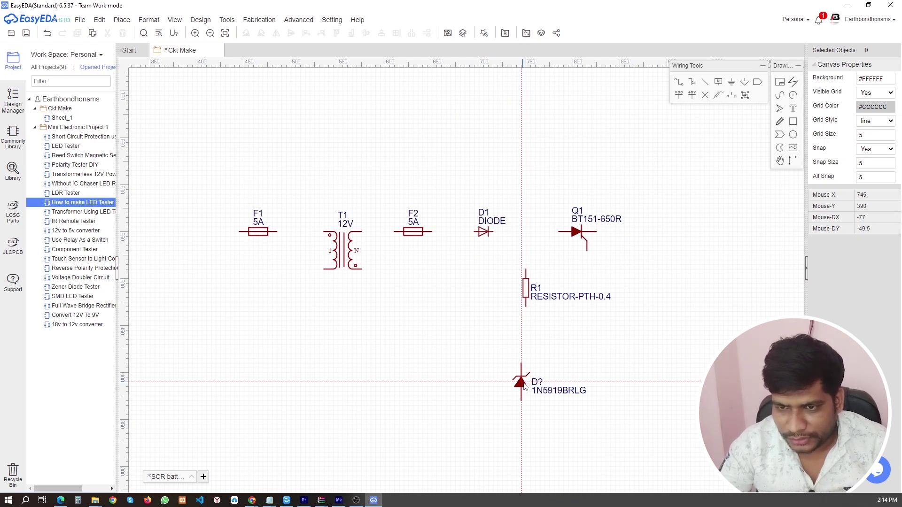
{"action": "left_click", "coordinate": [526, 386]}
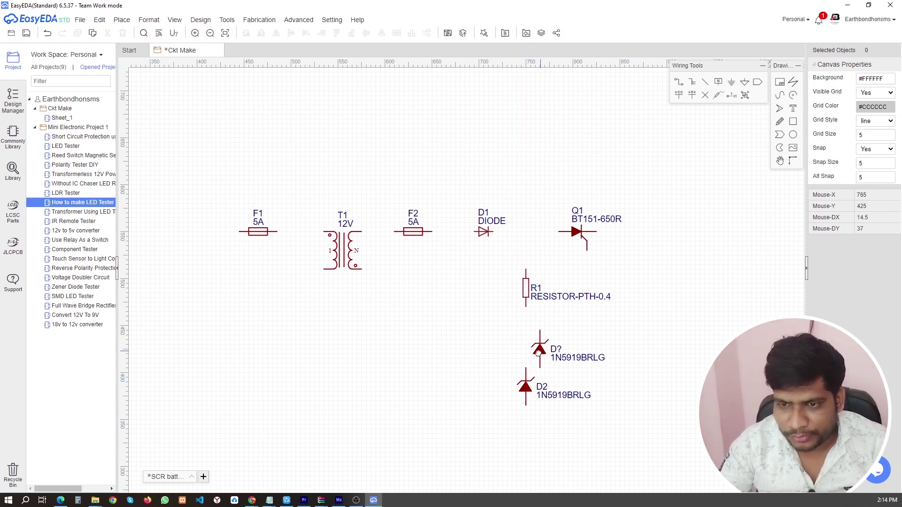
{"action": "key", "text": "Escape"}
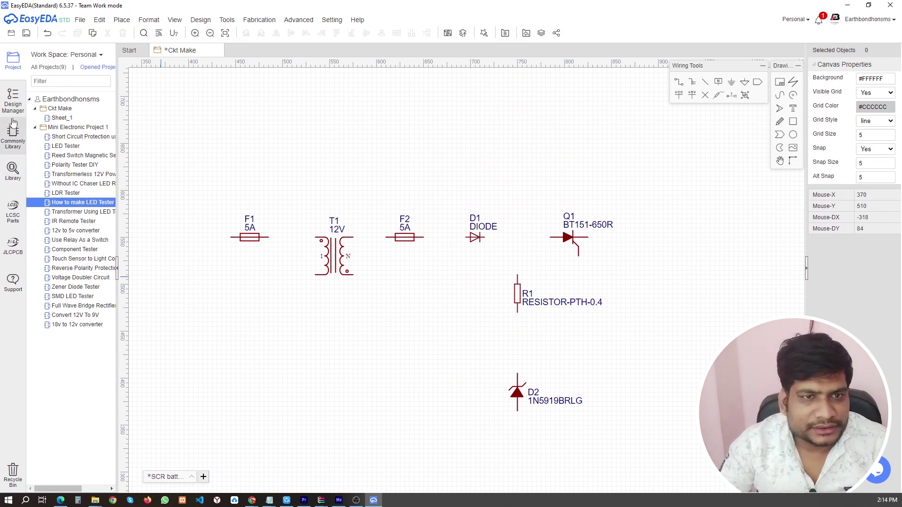
Place a two-pin HDR-F-2.54_1x2 header from the commonly used parts beside fuse F1, ahead of the transformer's primary side
{"action": "left_click", "coordinate": [13, 136]}
{"action": "scroll", "coordinate": [60, 155], "scroll_direction": "down", "scroll_amount": 6}
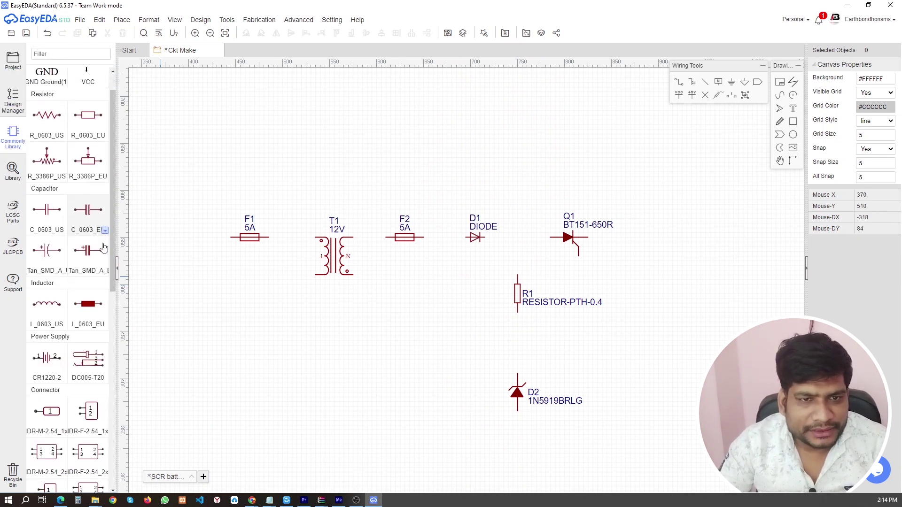
{"action": "scroll", "coordinate": [82, 258], "scroll_direction": "up", "scroll_amount": 4}
{"action": "scroll", "coordinate": [82, 257], "scroll_direction": "up", "scroll_amount": 3}
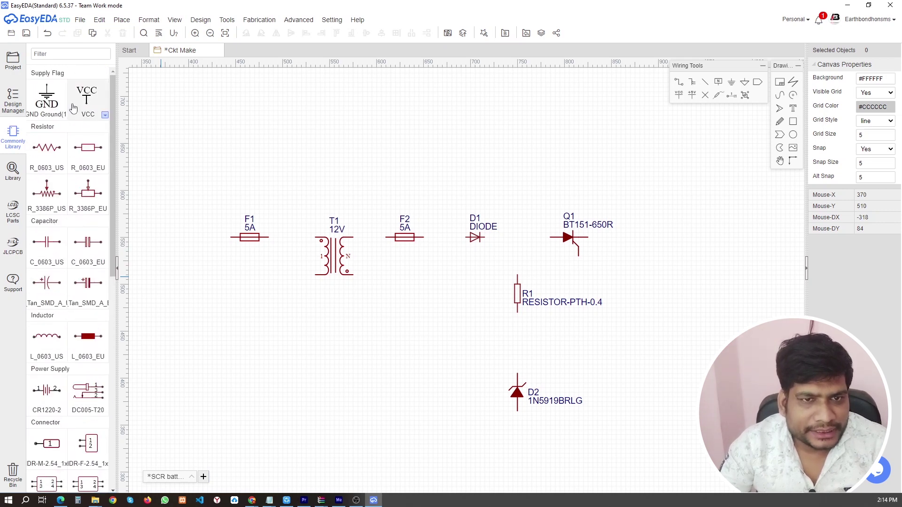
{"action": "scroll", "coordinate": [78, 179], "scroll_direction": "down", "scroll_amount": 6}
{"action": "scroll", "coordinate": [71, 281], "scroll_direction": "down", "scroll_amount": 1}
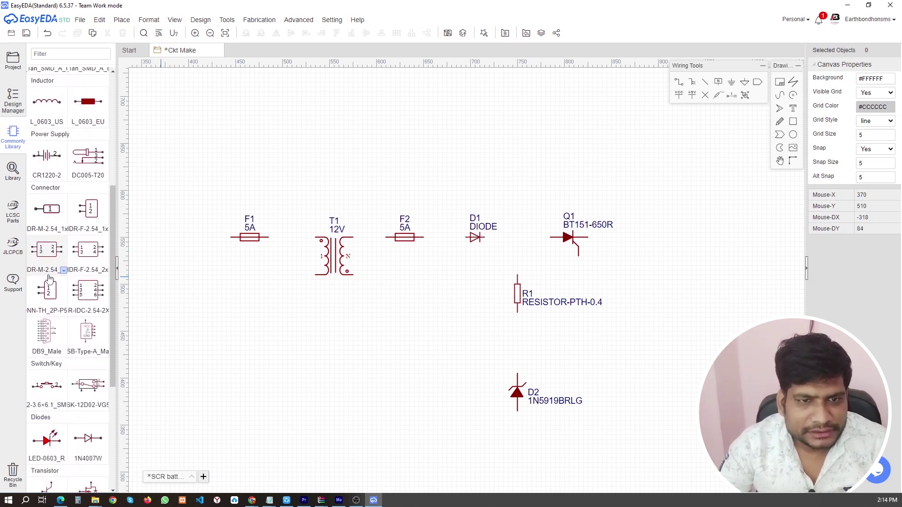
{"action": "left_click", "coordinate": [87, 211]}
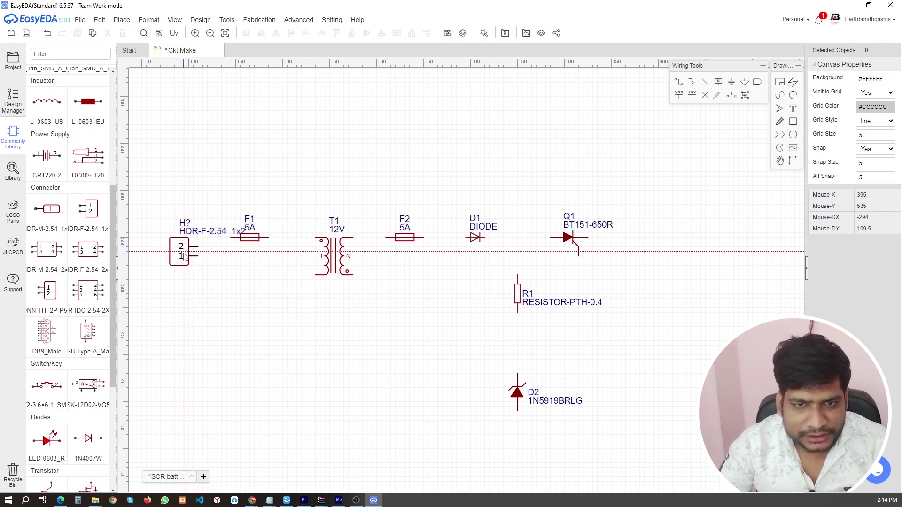
{"action": "left_click", "coordinate": [184, 256]}
Move the new header's part name label to the left of its symbol and centre its designator directly above it
{"action": "left_click_drag", "start_coordinate": [210, 241], "coordinate": [134, 251]}
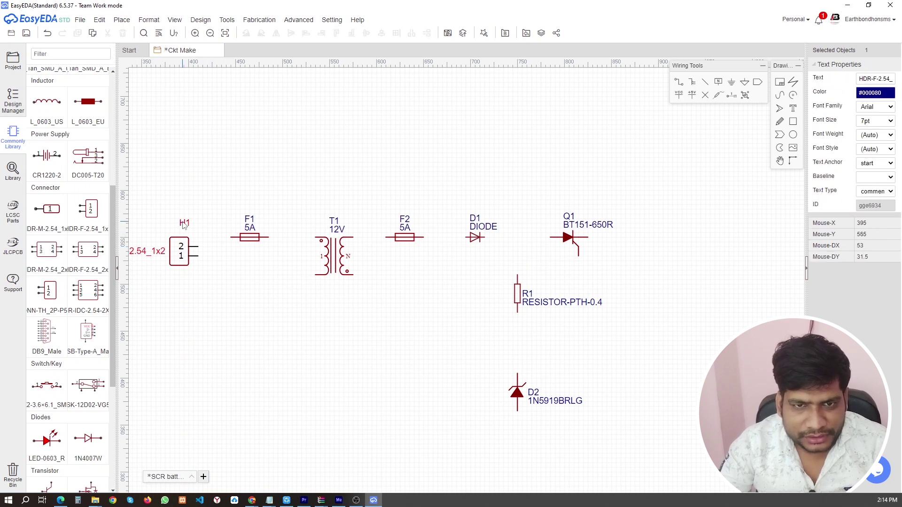
{"action": "left_click_drag", "start_coordinate": [185, 225], "coordinate": [179, 229]}
{"action": "left_click", "coordinate": [290, 300]}
{"action": "scroll", "coordinate": [452, 361], "scroll_direction": "down", "scroll_amount": 3}
{"action": "scroll", "coordinate": [302, 320], "scroll_direction": "up", "scroll_amount": 3}
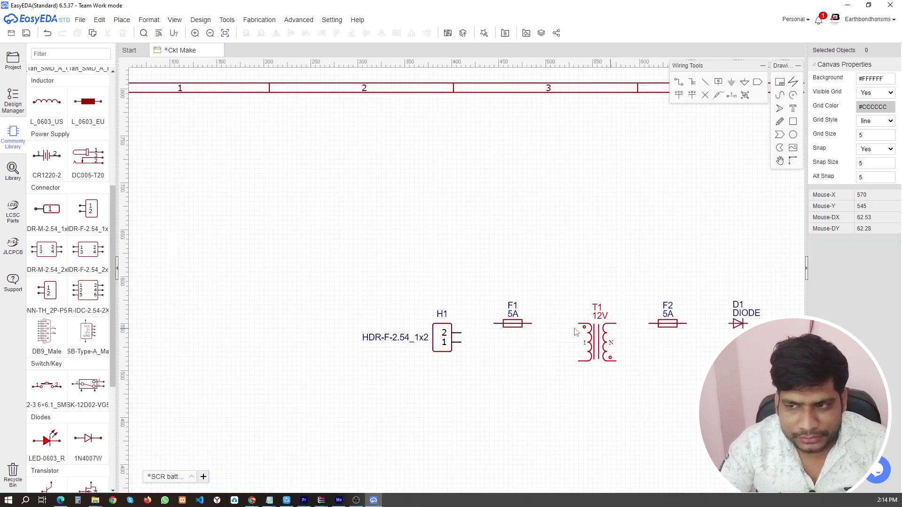
{"action": "scroll", "coordinate": [575, 333], "scroll_direction": "down", "scroll_amount": 2}
{"action": "scroll", "coordinate": [730, 367], "scroll_direction": "up", "scroll_amount": 2}
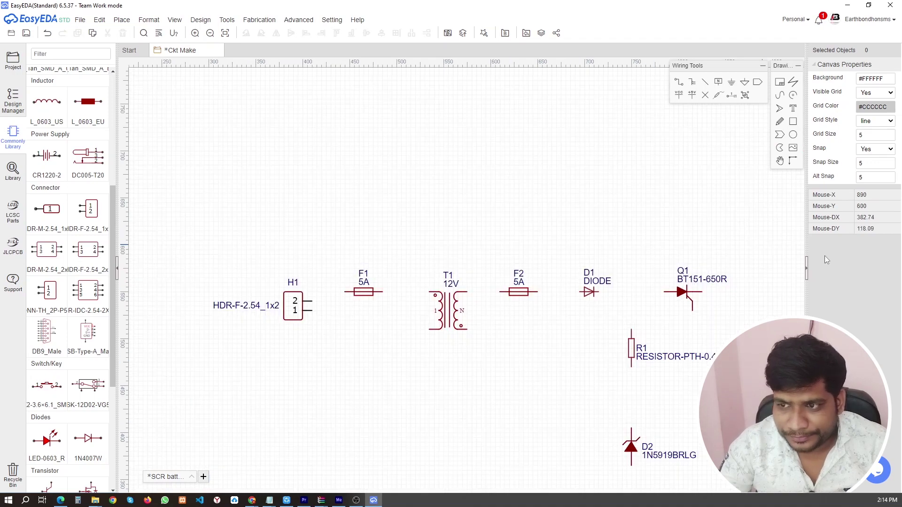
Wire header H1's pin 2 to fuse F1, and F1's other end to transformer T1's upper primary terminal
{"action": "left_click", "coordinate": [807, 271]}
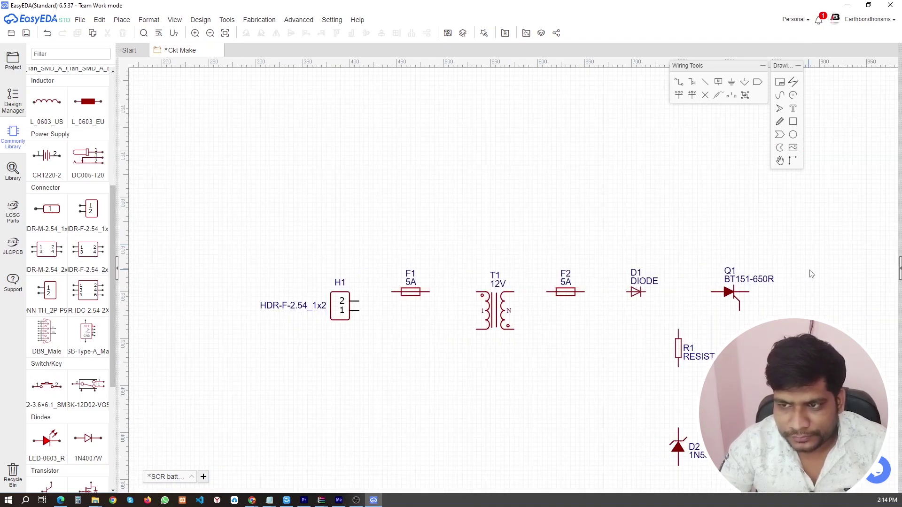
{"action": "double_click", "coordinate": [288, 302]}
{"action": "left_click", "coordinate": [300, 266]}
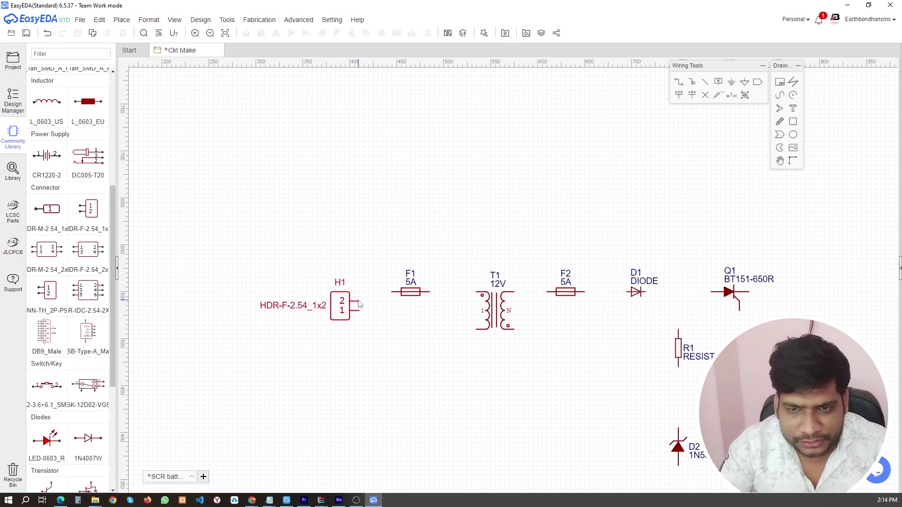
{"action": "left_click", "coordinate": [358, 301]}
{"action": "left_click", "coordinate": [369, 302]}
{"action": "left_click", "coordinate": [392, 292]}
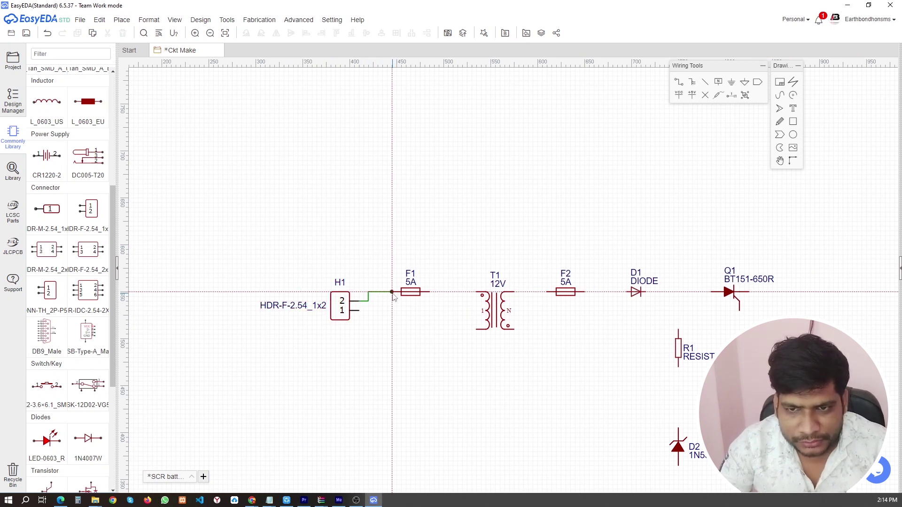
{"action": "left_click", "coordinate": [429, 291]}
{"action": "left_click", "coordinate": [476, 292]}
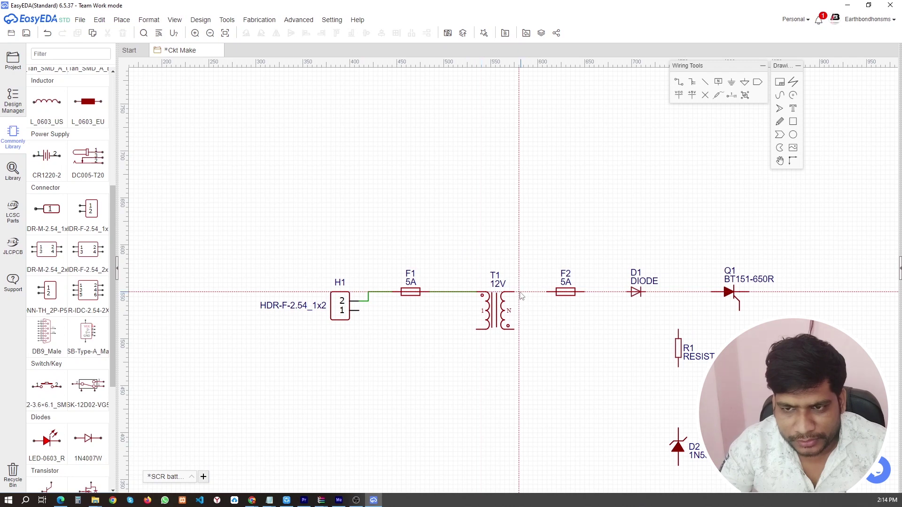
Wire T1's upper secondary terminal through fuse F2 and diode D1 to the anode of thyristor Q1
{"action": "left_click", "coordinate": [514, 292]}
{"action": "left_click", "coordinate": [547, 291]}
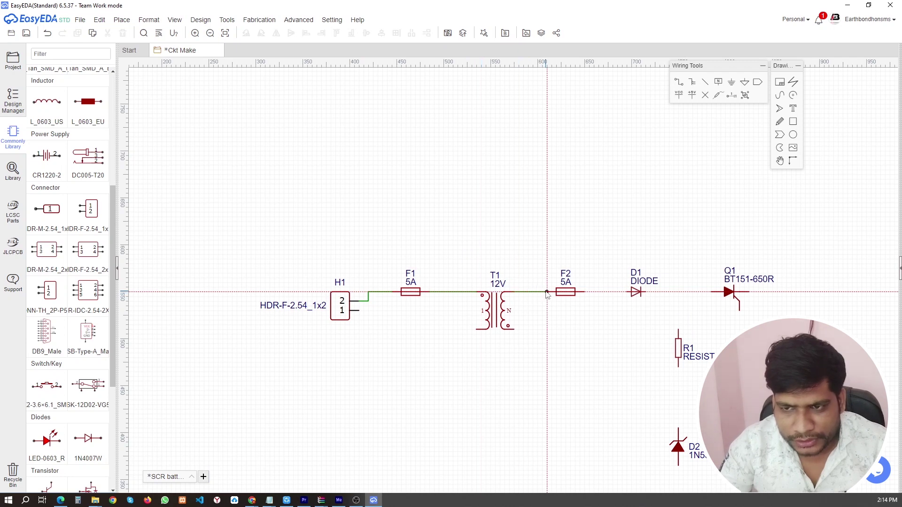
{"action": "left_click", "coordinate": [588, 292]}
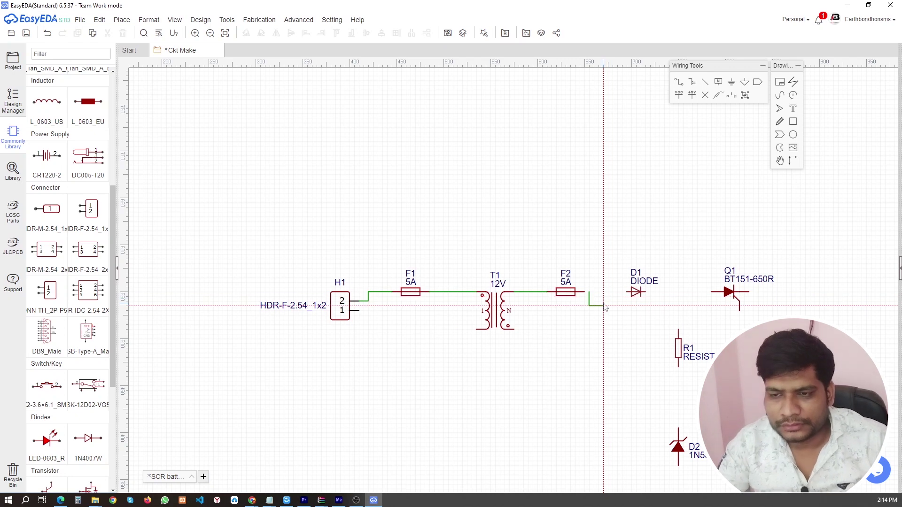
{"action": "key", "text": "Escape"}
{"action": "key", "text": "w"}
{"action": "left_click", "coordinate": [587, 291]}
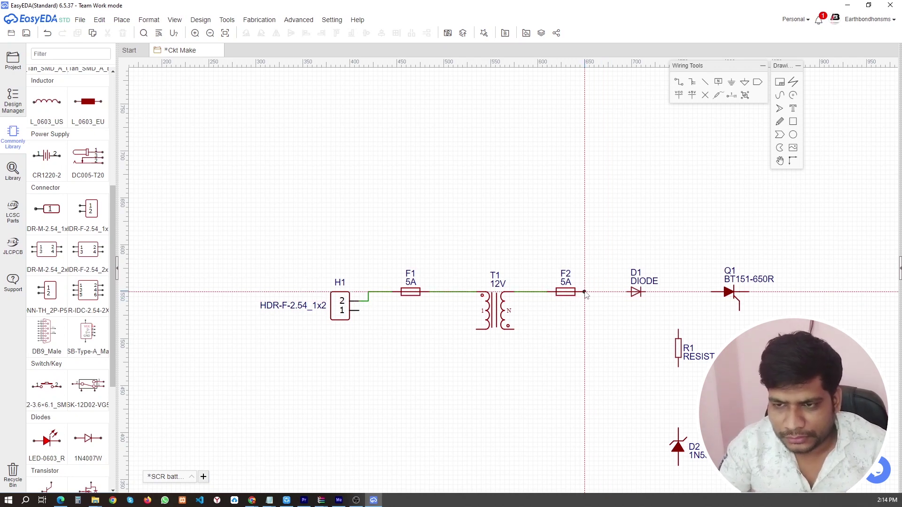
{"action": "left_click", "coordinate": [628, 291]}
{"action": "left_click", "coordinate": [647, 292]}
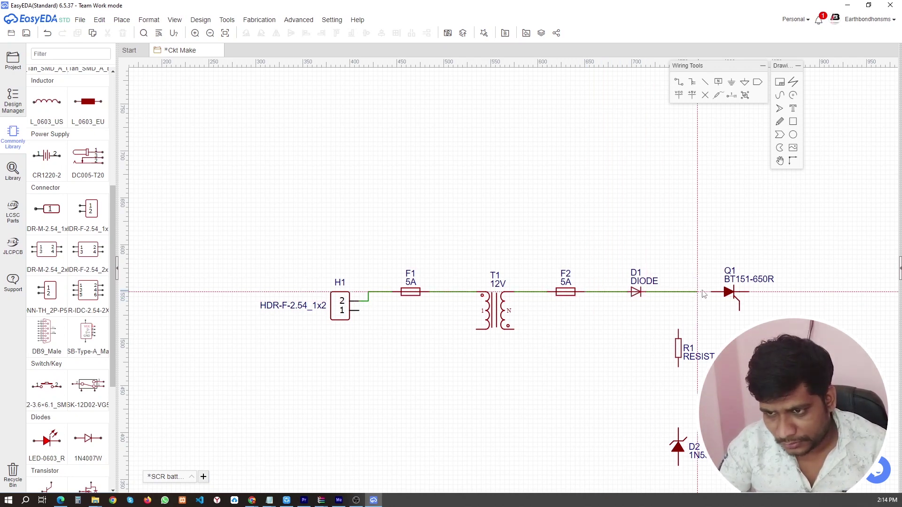
{"action": "left_click", "coordinate": [717, 291]}
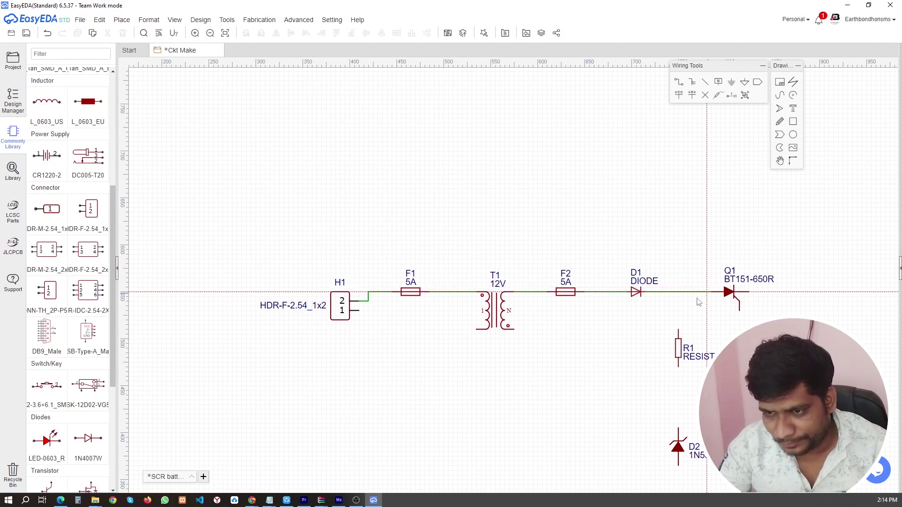
Wire resistor R1's upper end to the line between D1 and Q1, and its lower end to zener D2's cathode
{"action": "left_click", "coordinate": [678, 329]}
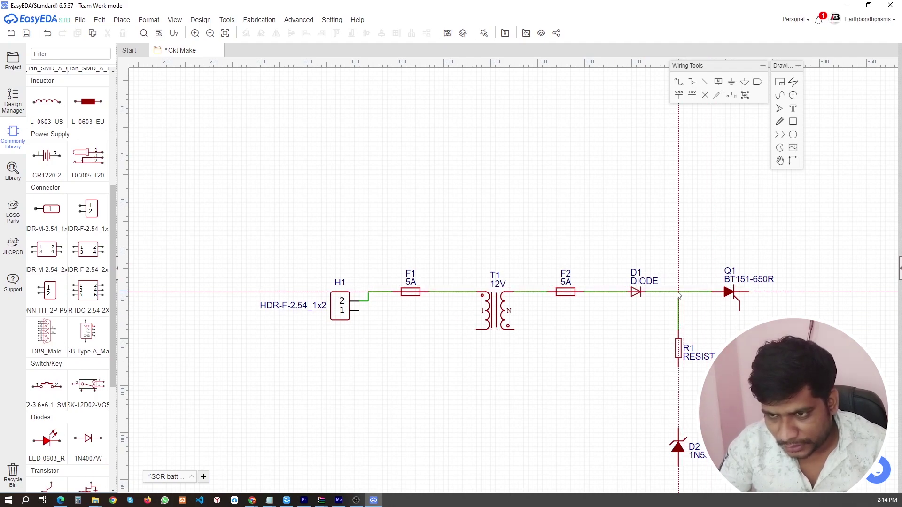
{"action": "left_click", "coordinate": [678, 292]}
{"action": "scroll", "coordinate": [682, 291], "scroll_direction": "down", "scroll_amount": 1}
{"action": "scroll", "coordinate": [726, 405], "scroll_direction": "up", "scroll_amount": 1}
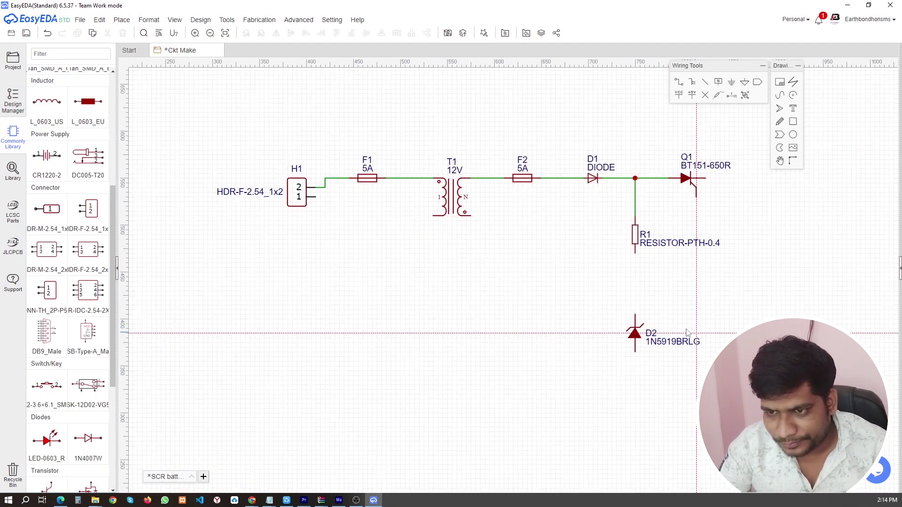
{"action": "left_click", "coordinate": [635, 316]}
{"action": "left_click", "coordinate": [635, 254]}
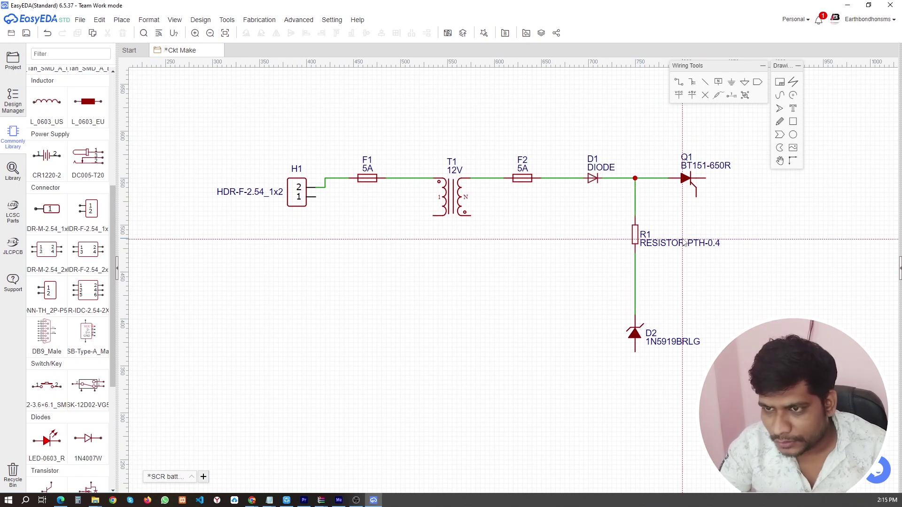
{"action": "scroll", "coordinate": [682, 241], "scroll_direction": "down", "scroll_amount": 1}
{"action": "key", "text": "Escape"}
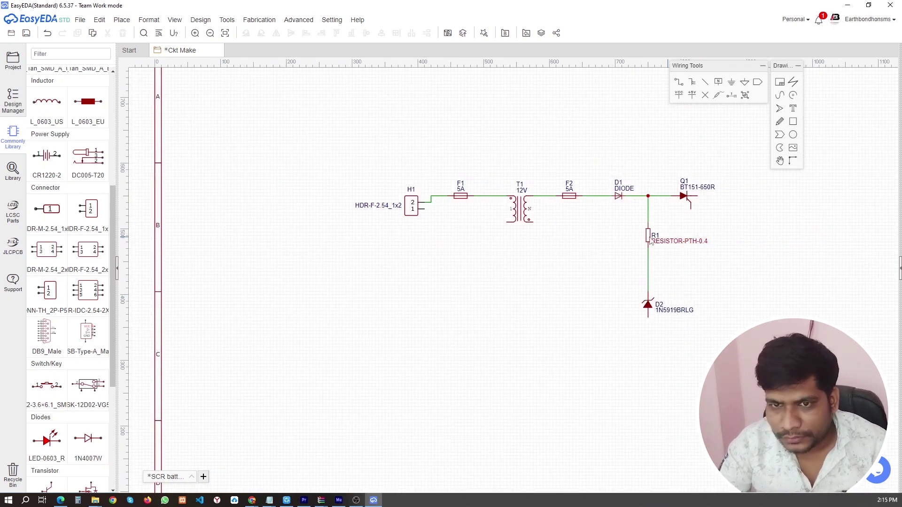
Place a copy of header H1 to the lower right of Q1, rotated with its pins facing left, and wire Q1's cathode to pin 1
{"action": "left_click", "coordinate": [414, 214]}
{"action": "key", "text": "ctrl+c"}
{"action": "key", "text": "ctrl+v"}
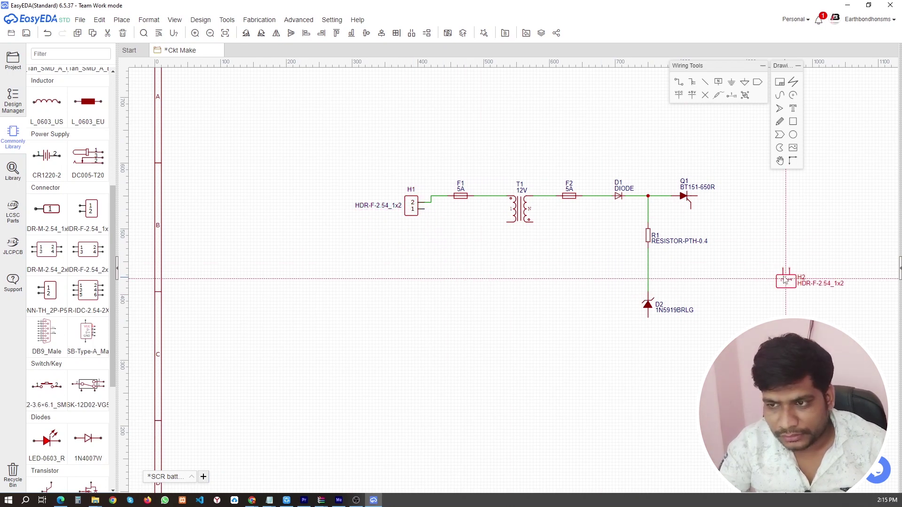
{"action": "key", "text": "space"}
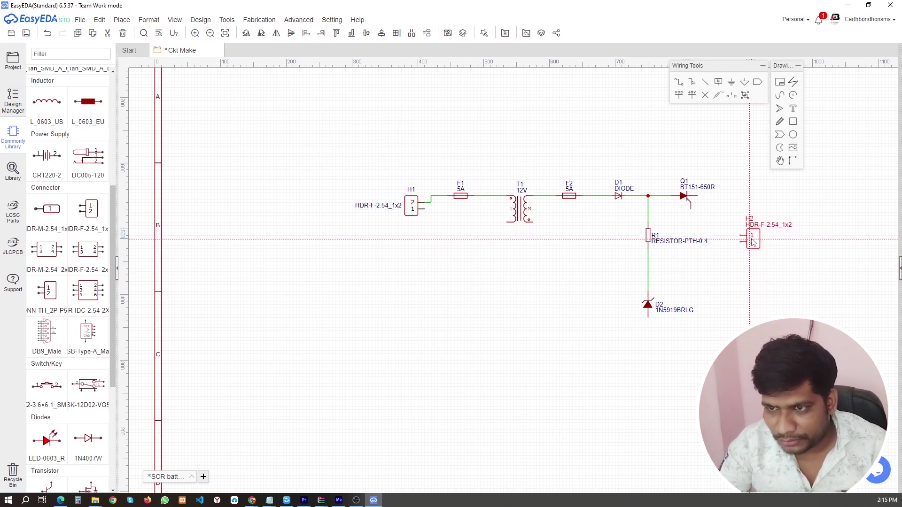
{"action": "left_click", "coordinate": [752, 242]}
{"action": "right_click", "coordinate": [751, 243]}
{"action": "left_click", "coordinate": [741, 255]}
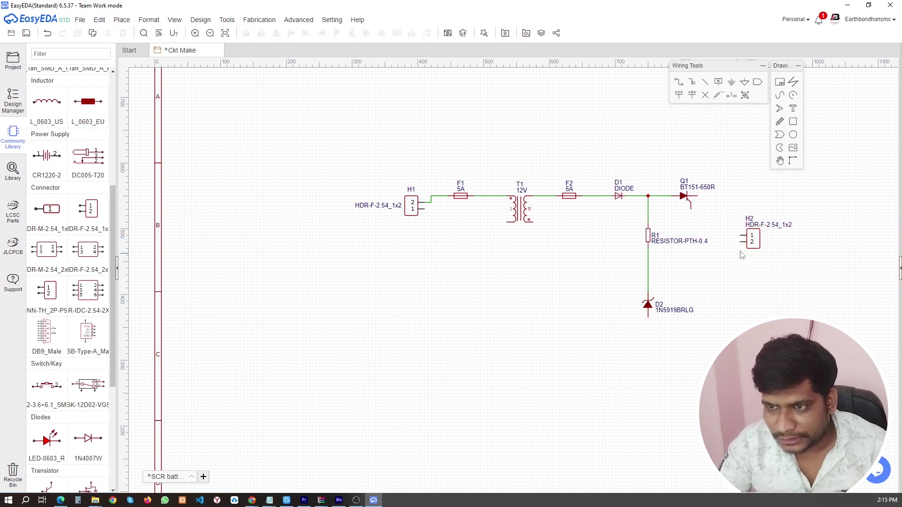
Place a copy of diode D1 below Q1, to the right of the line between resistor R1 and zener D2
{"action": "left_click", "coordinate": [618, 196]}
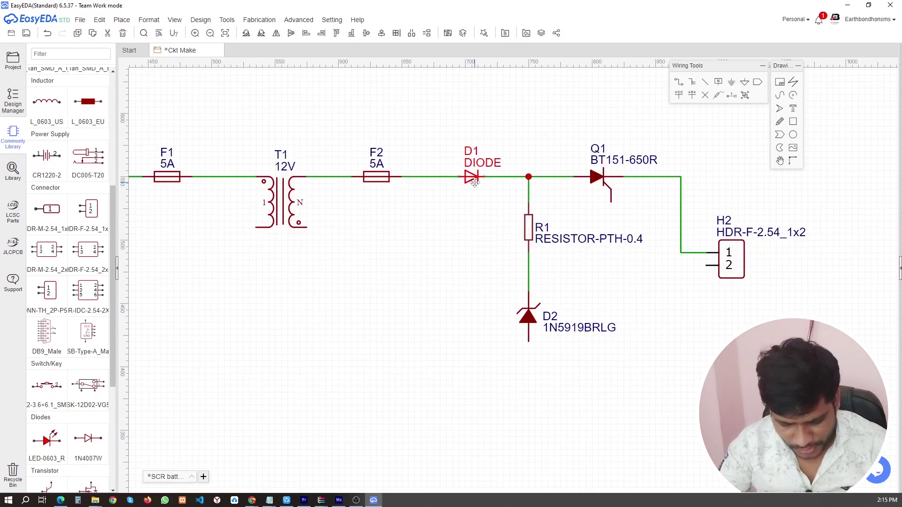
{"action": "left_click_drag", "start_coordinate": [474, 182], "coordinate": [449, 268]}
{"action": "key", "text": "ctrl+z"}
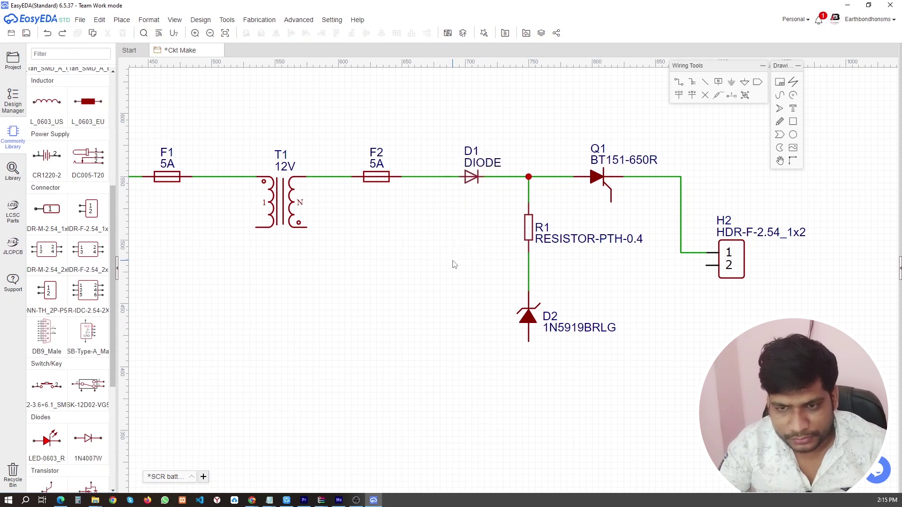
{"action": "key", "text": "ctrl+v"}
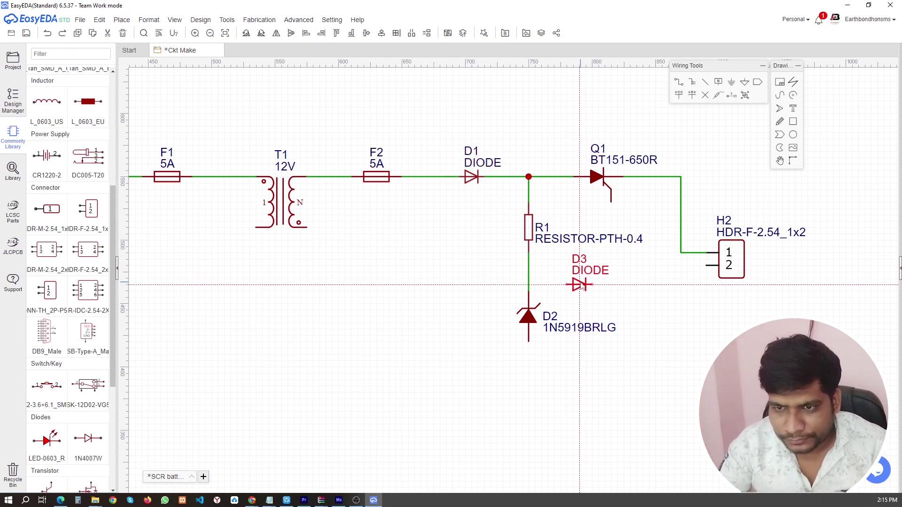
{"action": "left_click", "coordinate": [520, 264]}
Wire diode D3's cathode to thyristor Q1's gate, and its anode to the line between R1 and D2
{"action": "left_click", "coordinate": [591, 284]}
{"action": "left_click", "coordinate": [611, 202]}
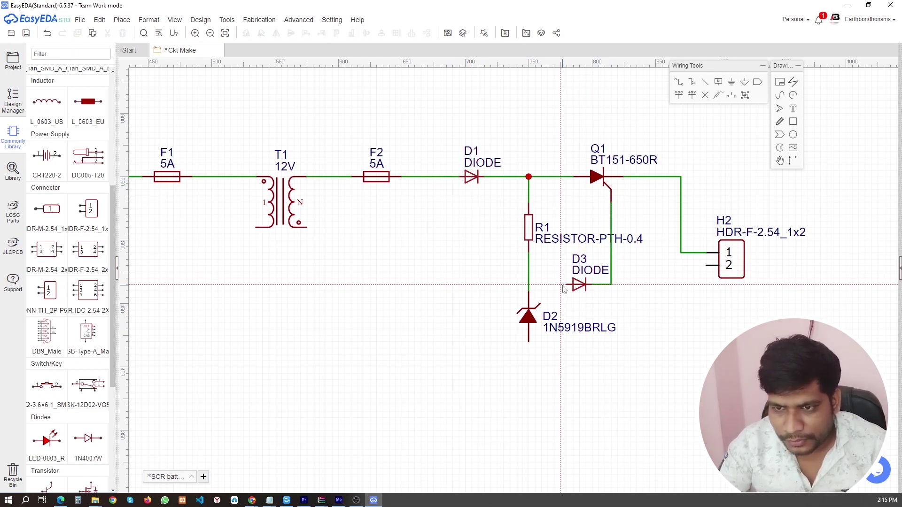
{"action": "left_click", "coordinate": [567, 284]}
{"action": "left_click", "coordinate": [529, 284]}
{"action": "scroll", "coordinate": [580, 305], "scroll_direction": "down", "scroll_amount": 3}
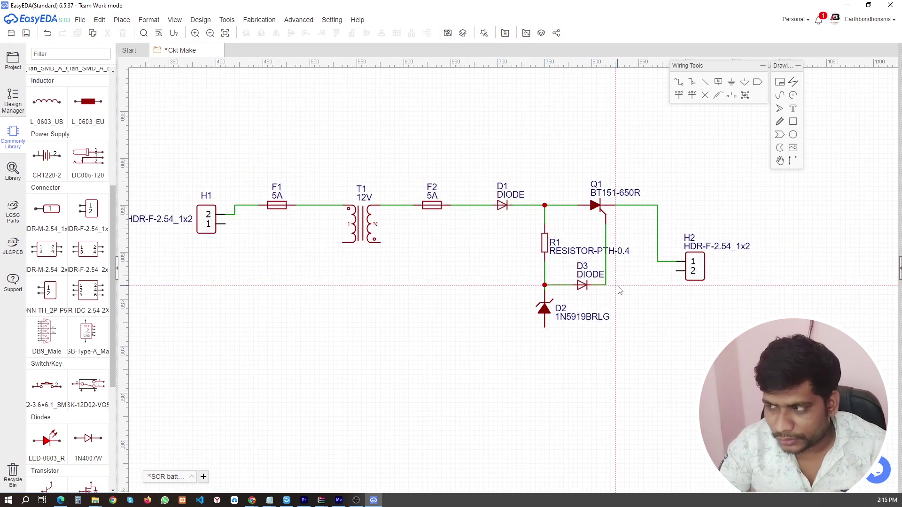
Wire header H2's pin 2 to zener D2's anode, and T1's lower secondary terminal to that same return line
{"action": "scroll", "coordinate": [658, 313], "scroll_direction": "up", "scroll_amount": 2}
{"action": "left_click", "coordinate": [651, 280]}
{"action": "left_click", "coordinate": [637, 321]}
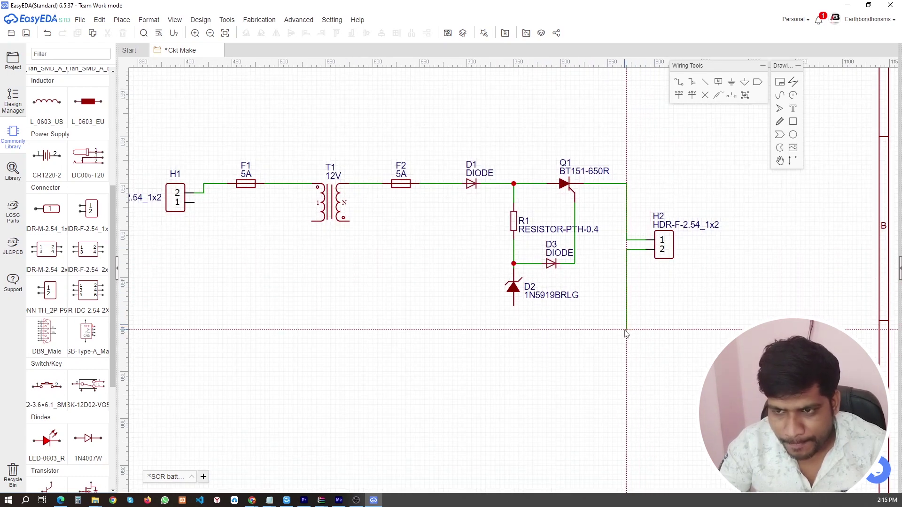
{"action": "left_click", "coordinate": [581, 311]}
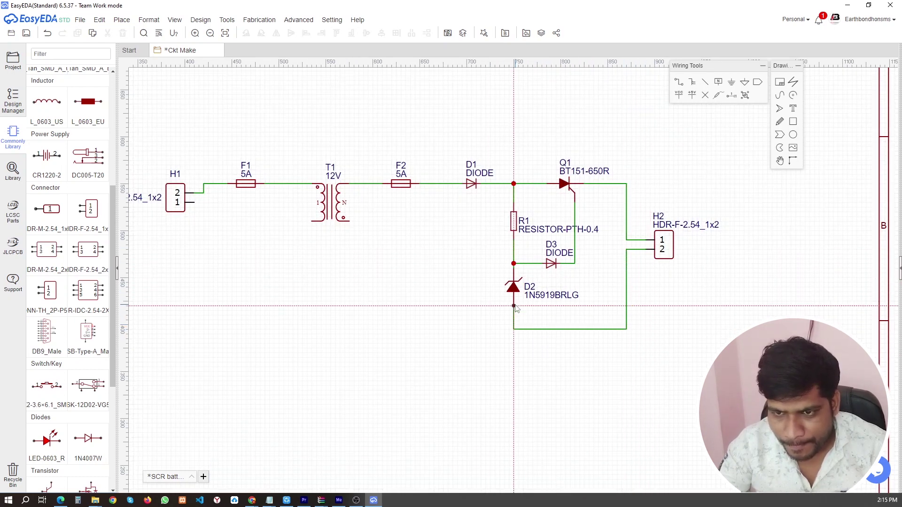
{"action": "left_click", "coordinate": [349, 221]}
{"action": "left_click", "coordinate": [514, 324]}
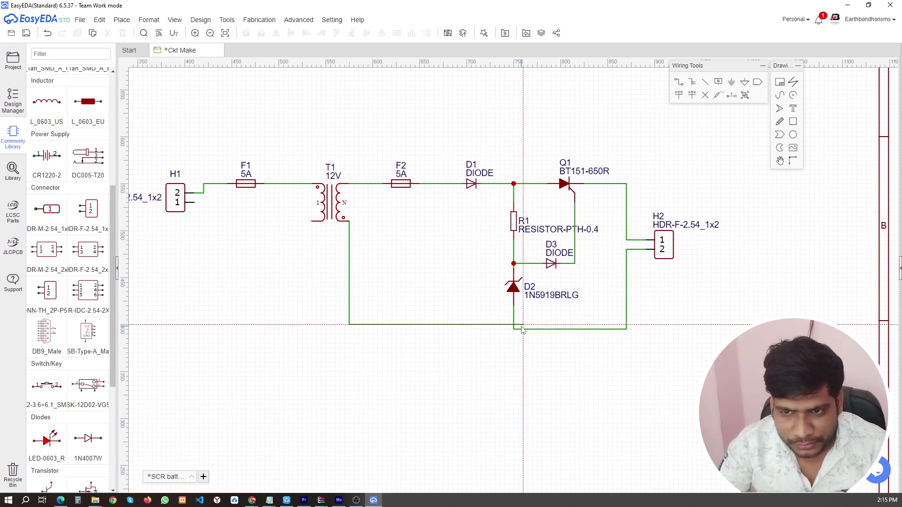
{"action": "left_click", "coordinate": [515, 330]}
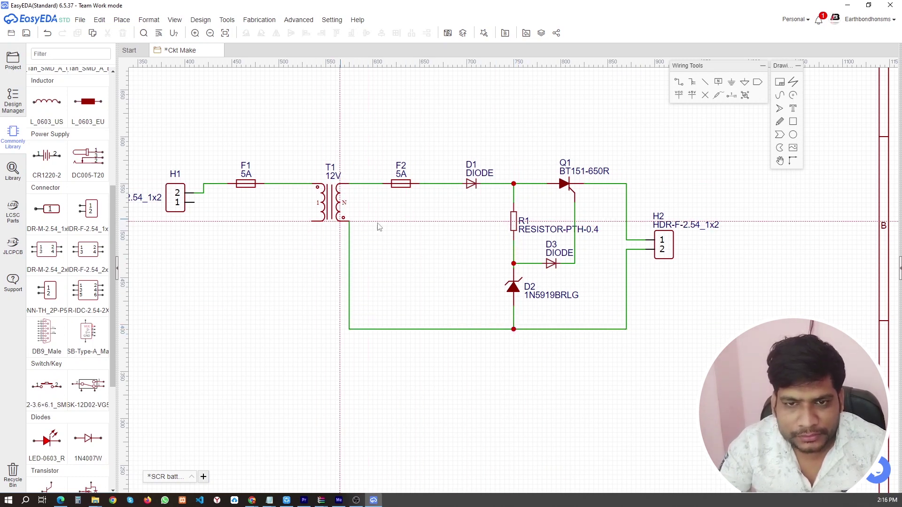
Wire header H1's pin 1 to transformer T1's lower primary terminal
{"action": "scroll", "coordinate": [238, 227], "scroll_direction": "up", "scroll_amount": 2}
{"action": "left_click", "coordinate": [241, 178]}
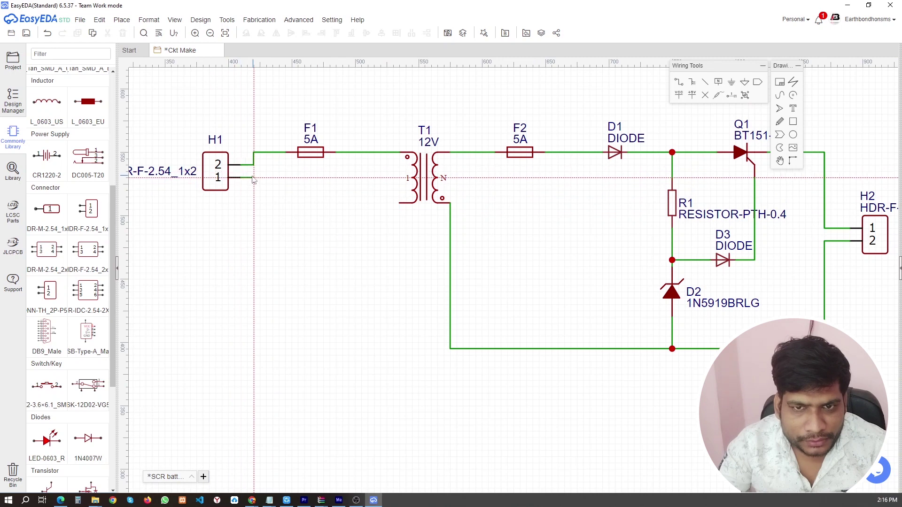
{"action": "left_click", "coordinate": [253, 178]}
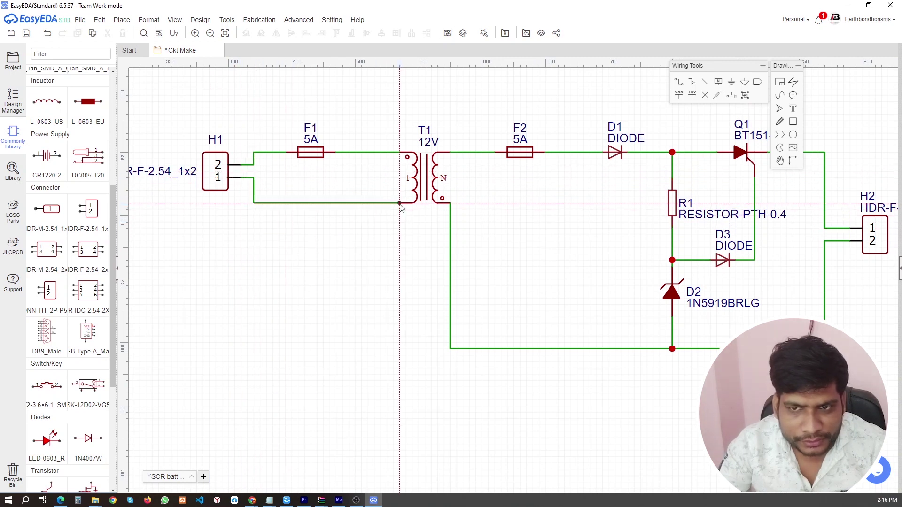
{"action": "left_click", "coordinate": [399, 203]}
{"action": "scroll", "coordinate": [402, 218], "scroll_direction": "down", "scroll_amount": 1}
{"action": "scroll", "coordinate": [578, 240], "scroll_direction": "up", "scroll_amount": 1}
{"action": "scroll", "coordinate": [578, 241], "scroll_direction": "down", "scroll_amount": 1}
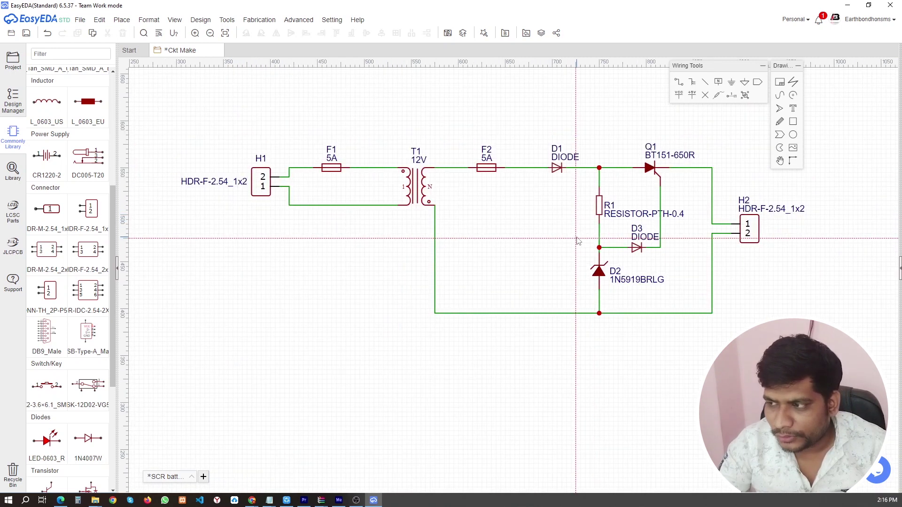
Change header H1's part-name label to 220V AC and move it close beside the connector
{"action": "scroll", "coordinate": [579, 241], "scroll_direction": "up", "scroll_amount": 1}
{"action": "scroll", "coordinate": [408, 212], "scroll_direction": "down", "scroll_amount": 1}
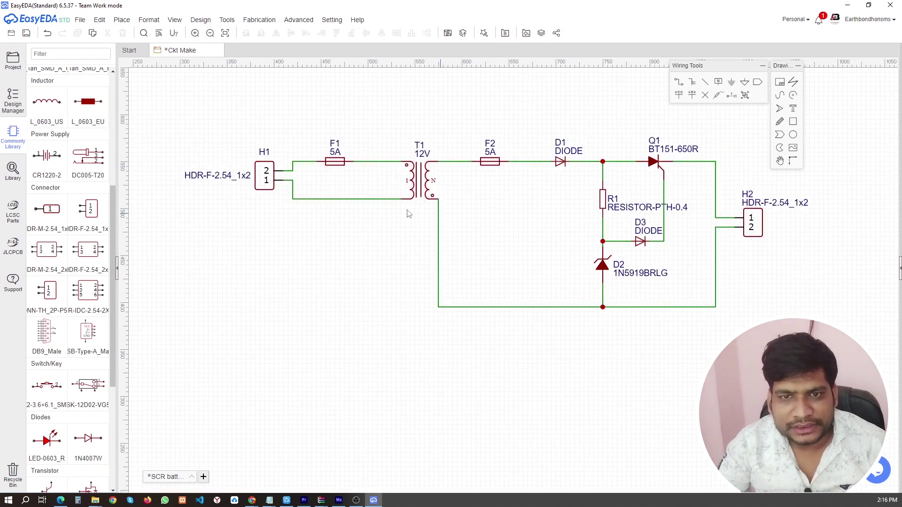
{"action": "scroll", "coordinate": [373, 203], "scroll_direction": "up", "scroll_amount": 1}
{"action": "double_click", "coordinate": [168, 165]}
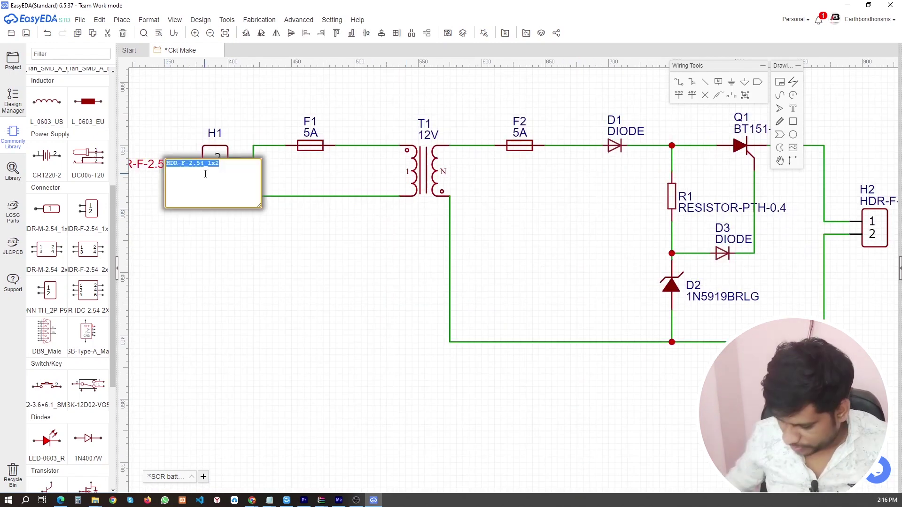
{"action": "key", "text": "BackSpace"}
{"action": "type", "text": "220V ac"}
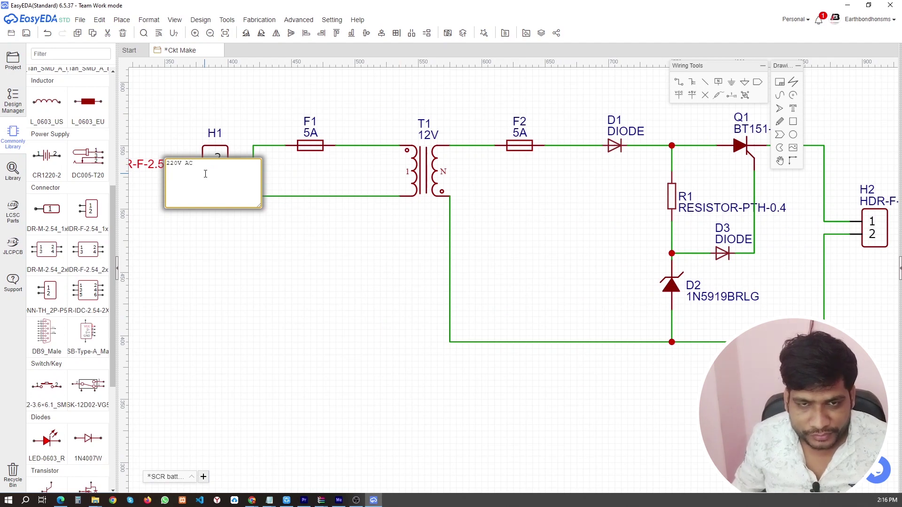
{"action": "left_click", "coordinate": [321, 294]}
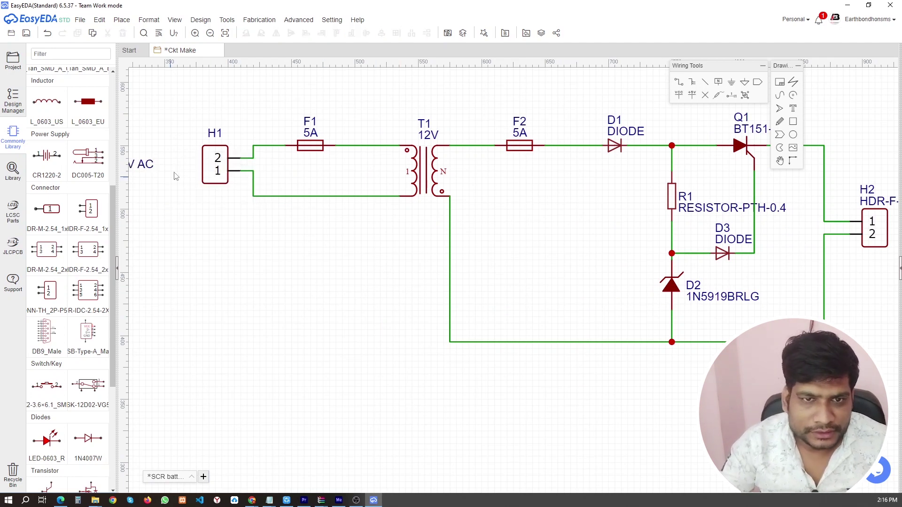
{"action": "left_click_drag", "start_coordinate": [175, 172], "coordinate": [198, 169]}
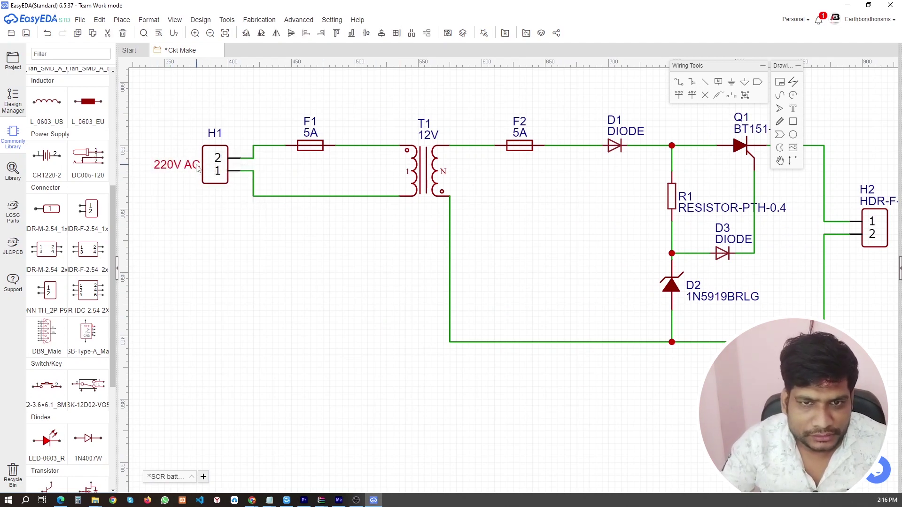
Replace both pin labels on header H1 with the AC symbol ~
{"action": "double_click", "coordinate": [225, 162]}
{"action": "type", "text": "+"}
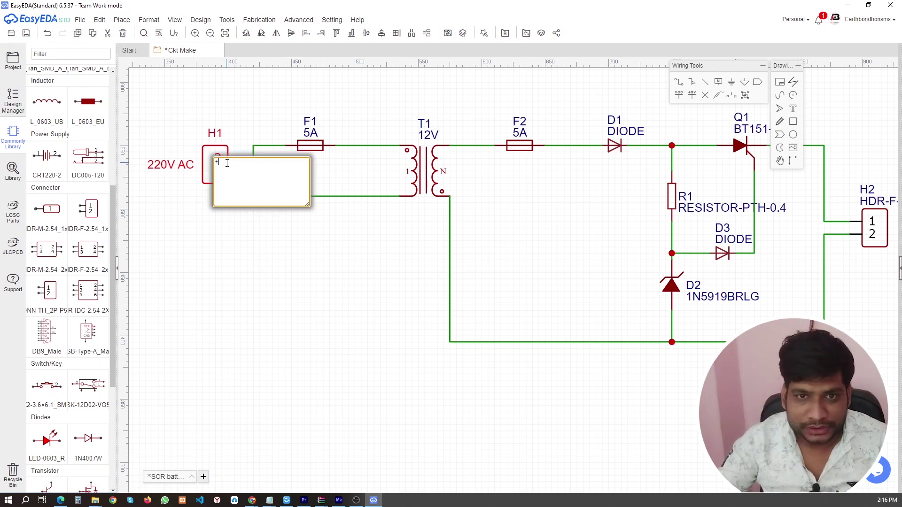
{"action": "left_click", "coordinate": [282, 276]}
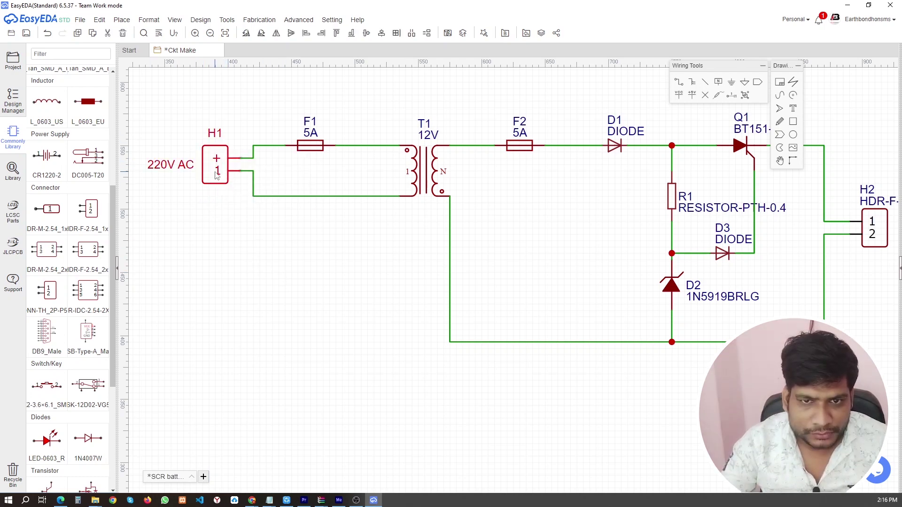
{"action": "double_click", "coordinate": [217, 171]}
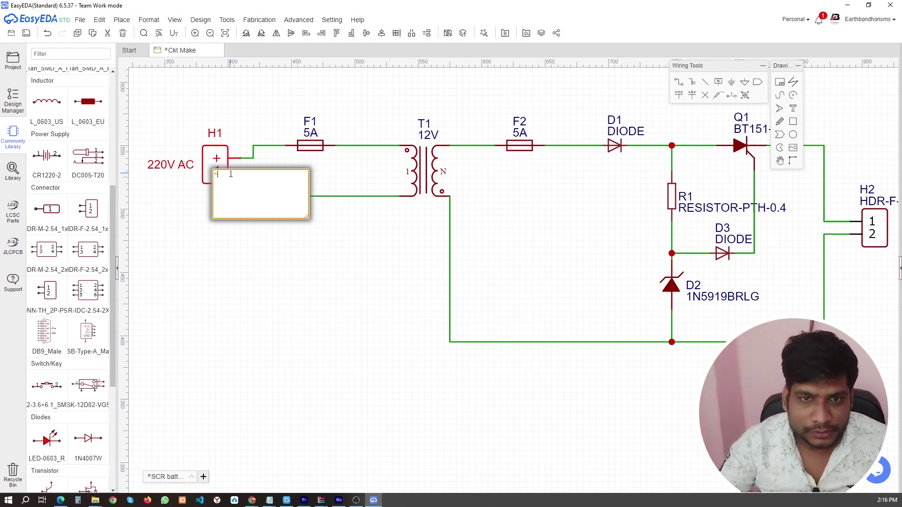
{"action": "left_click", "coordinate": [233, 258]}
{"action": "double_click", "coordinate": [217, 160]}
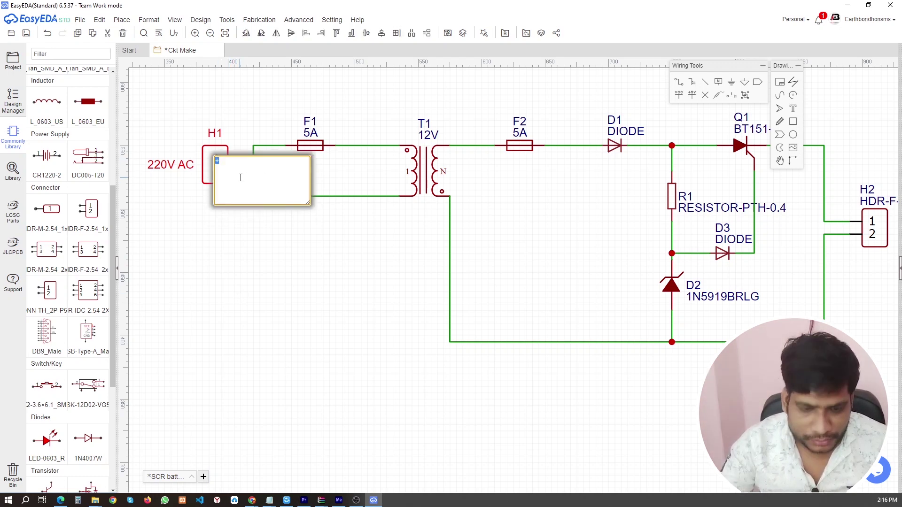
{"action": "left_click", "coordinate": [278, 257]}
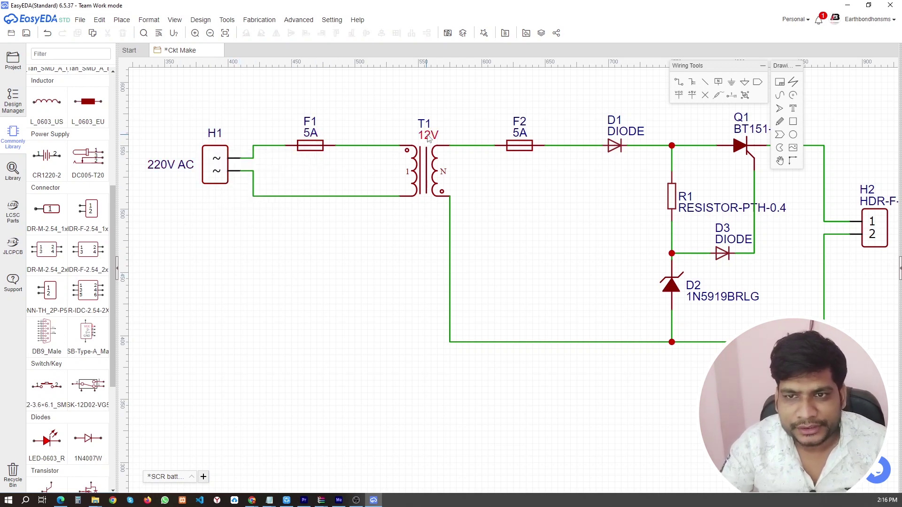
{"action": "double_click", "coordinate": [519, 134]}
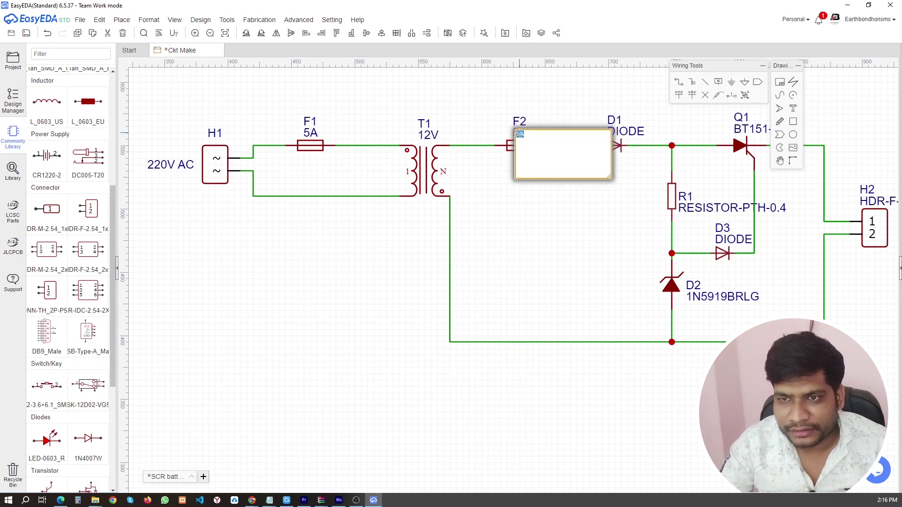
{"action": "left_click", "coordinate": [511, 210]}
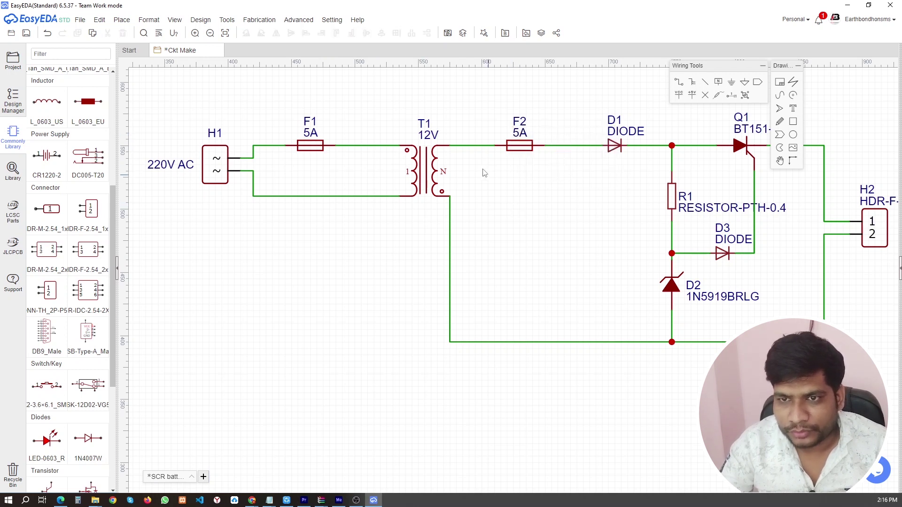
Set diode D1's value label to 6A10
{"action": "double_click", "coordinate": [630, 133]}
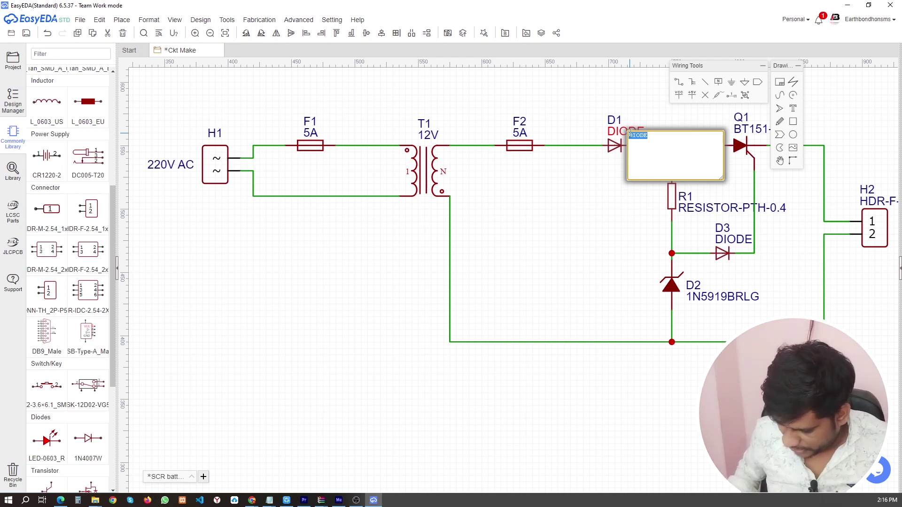
{"action": "key", "text": "End"}
{"action": "type", "text": "A"}
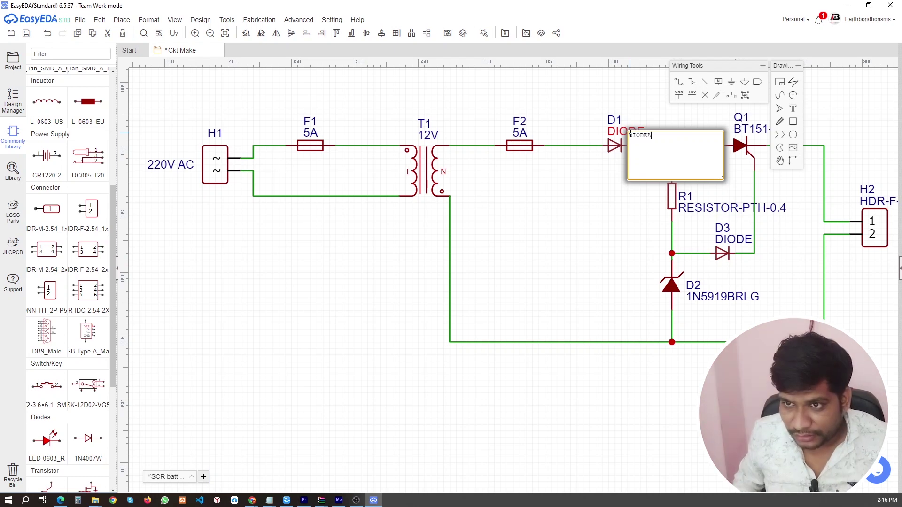
{"action": "key", "text": "ctrl+a"}
{"action": "key", "text": "BackSpace"}
{"action": "type", "text": "6"}
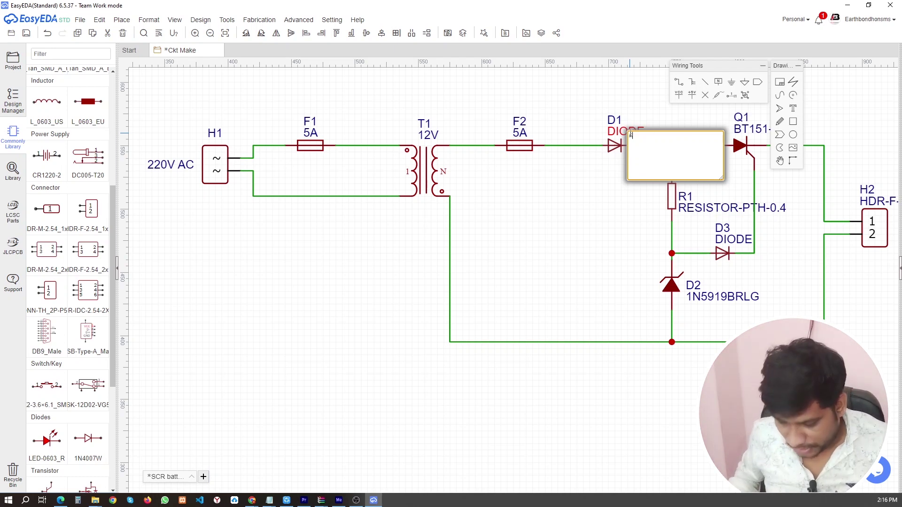
{"action": "type", "text": "A10"}
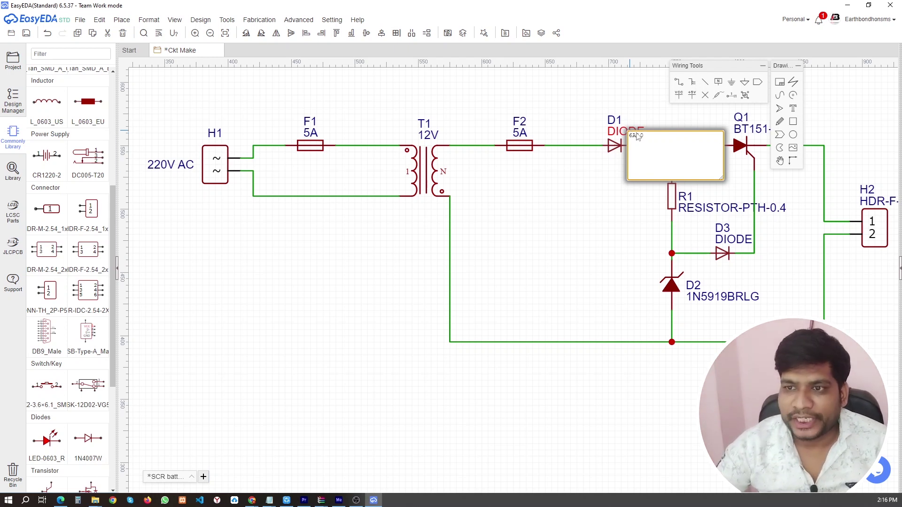
{"action": "left_click", "coordinate": [607, 243]}
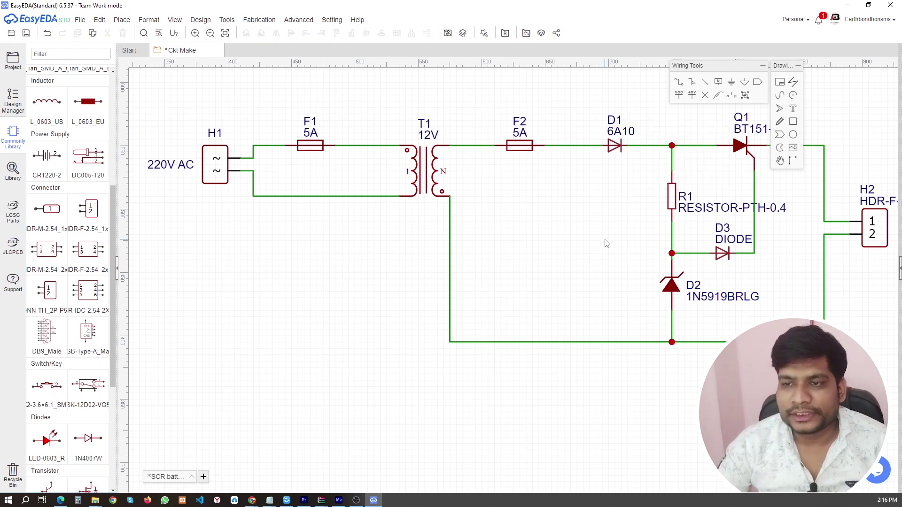
Set resistor R1's value label to 1.5K
{"action": "scroll", "coordinate": [559, 193], "scroll_direction": "down", "scroll_amount": 3}
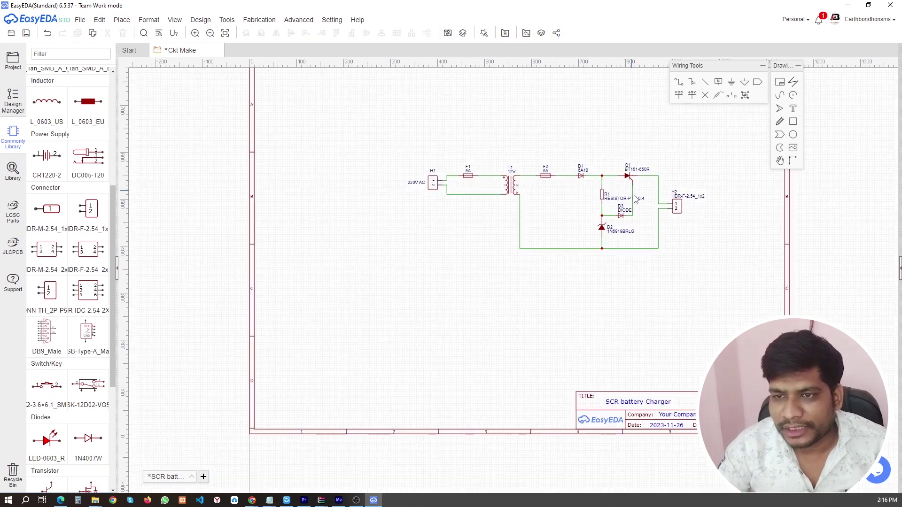
{"action": "scroll", "coordinate": [631, 200], "scroll_direction": "up", "scroll_amount": 4}
{"action": "left_click", "coordinate": [583, 198]}
{"action": "double_click", "coordinate": [584, 198]}
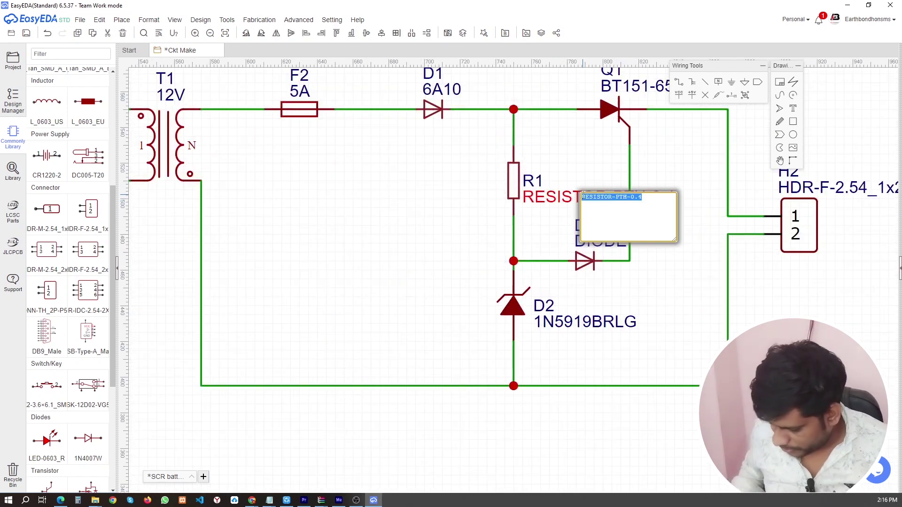
{"action": "key", "text": "BackSpace"}
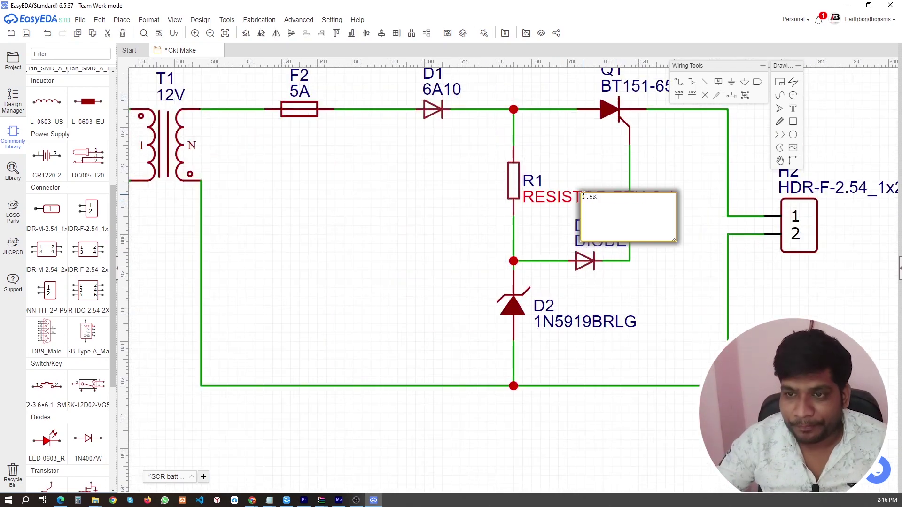
{"action": "left_click", "coordinate": [587, 147]}
Set diode D3's value label to 1N4007 and shift the label left, clear of the gate wire
{"action": "double_click", "coordinate": [605, 243]}
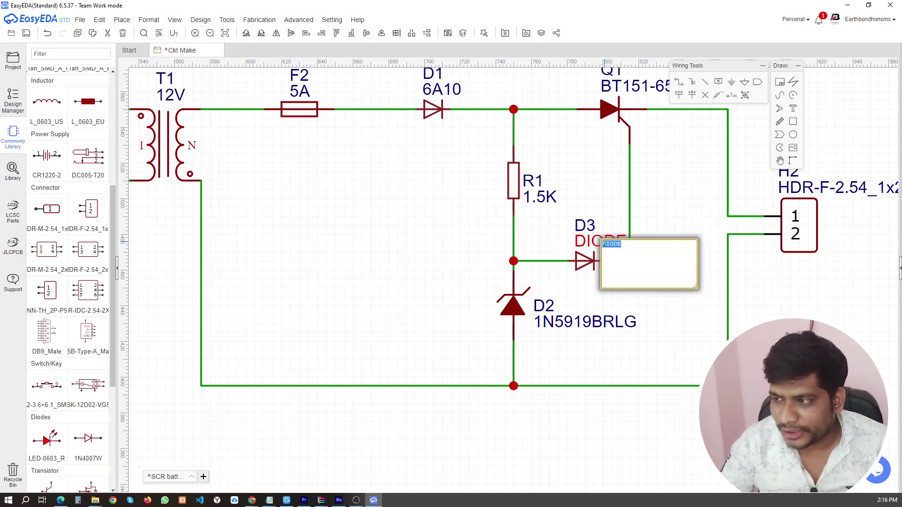
{"action": "key", "text": "BackSpace"}
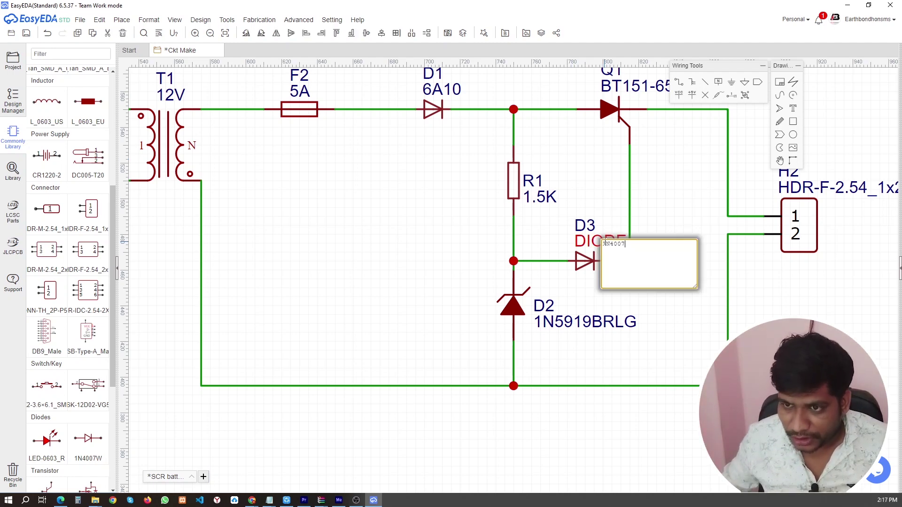
{"action": "left_click", "coordinate": [664, 214]}
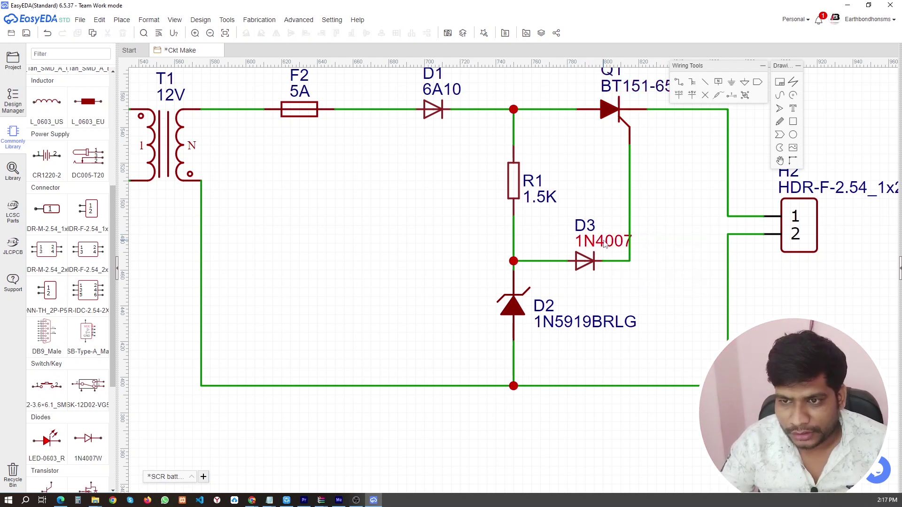
{"action": "left_click_drag", "start_coordinate": [604, 244], "coordinate": [577, 245]}
Delete the wire that joins zener D2's anode to header H2's pin 2
{"action": "double_click", "coordinate": [581, 325]}
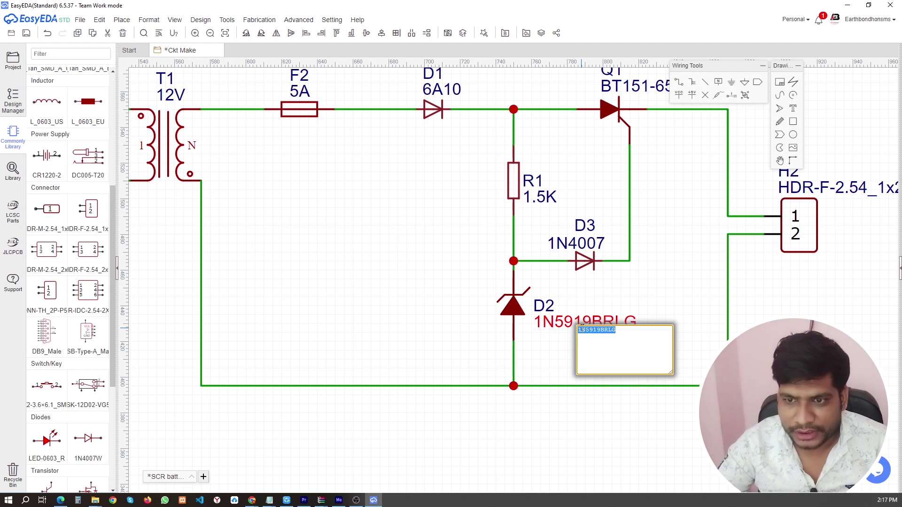
{"action": "left_click", "coordinate": [513, 356]}
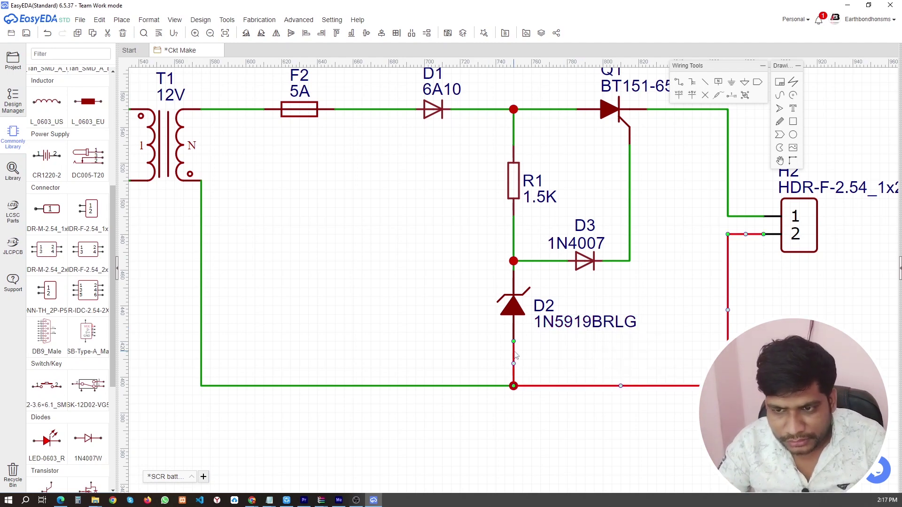
{"action": "key", "text": "Delete"}
{"action": "left_click", "coordinate": [517, 337]}
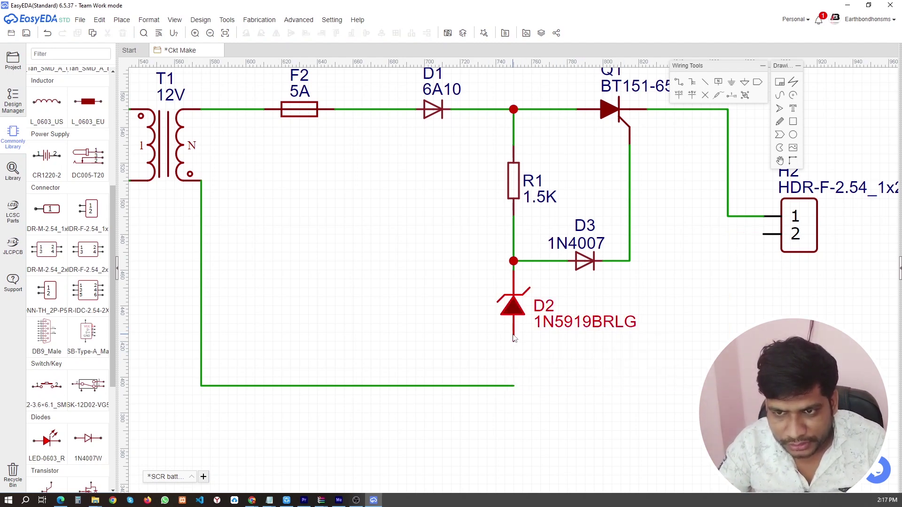
Place a copy of diode D3 directly below zener D2, rotated so its cathode points down
{"action": "left_click", "coordinate": [589, 261]}
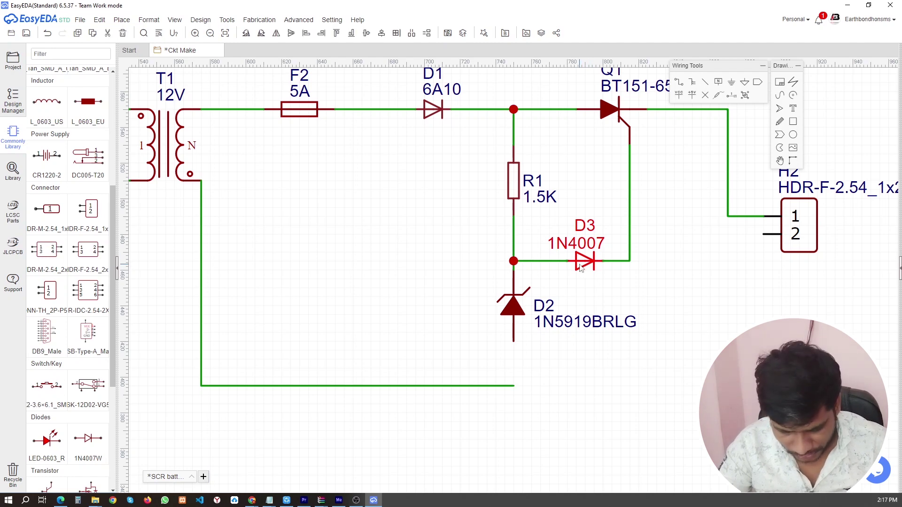
{"action": "key", "text": "ctrl+c"}
{"action": "key", "text": "ctrl+v"}
{"action": "key", "text": "space"}
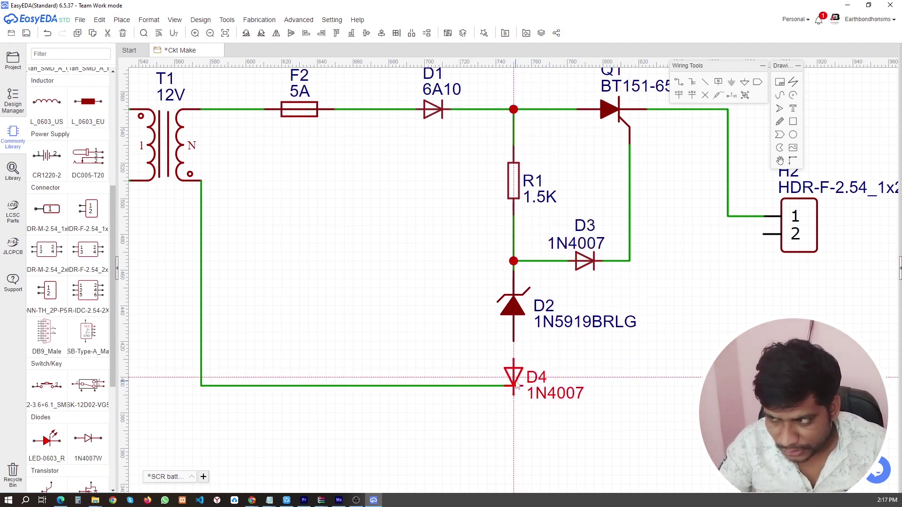
{"action": "left_click", "coordinate": [517, 388]}
Lower the horizontal return line from transformer T1 so that it runs below diode D4
{"action": "left_click", "coordinate": [512, 387]}
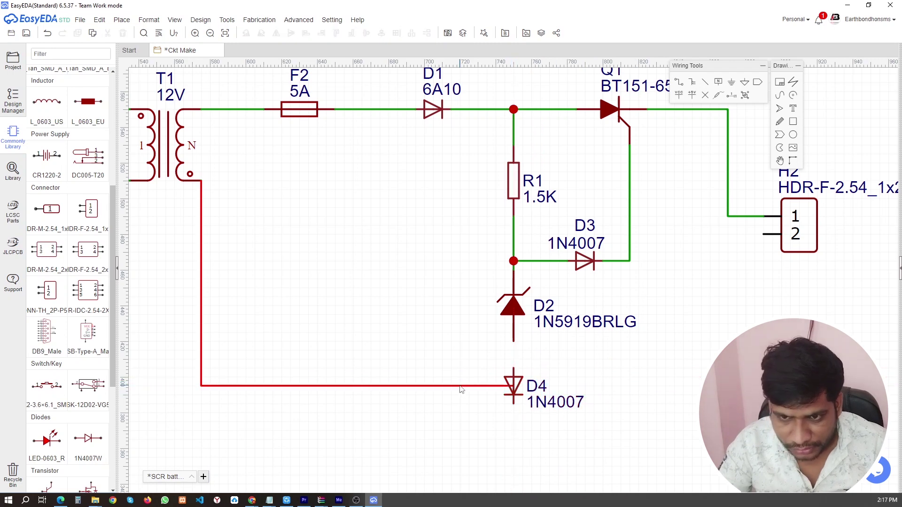
{"action": "left_click_drag", "start_coordinate": [513, 387], "coordinate": [514, 439]}
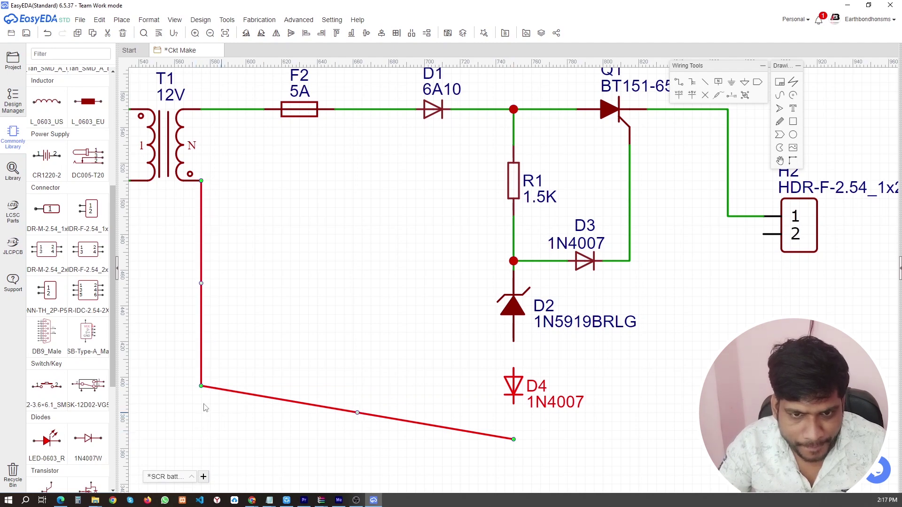
{"action": "left_click_drag", "start_coordinate": [201, 386], "coordinate": [201, 439]}
{"action": "left_click", "coordinate": [568, 433]}
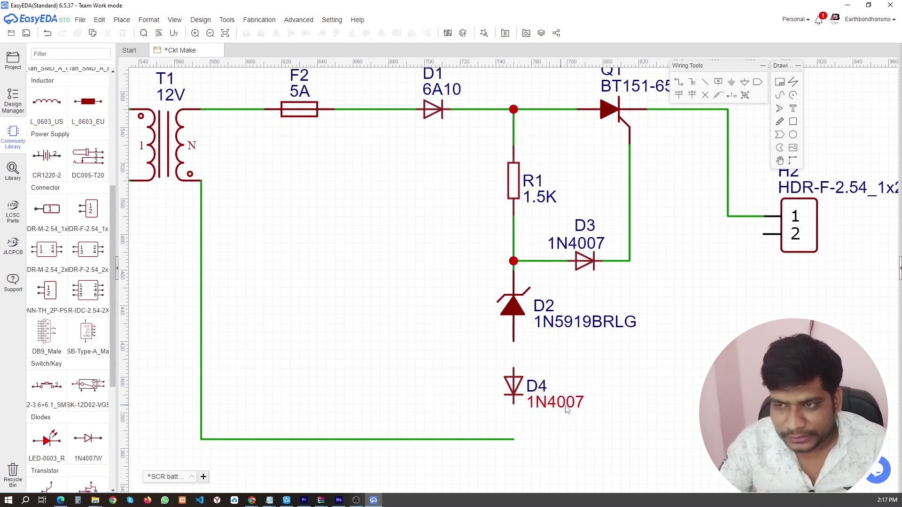
Wire header H2's pin 2 to the return line and diode D4's cathode, and D4's anode to zener D2's anode
{"action": "scroll", "coordinate": [554, 397], "scroll_direction": "down", "scroll_amount": 1}
{"action": "scroll", "coordinate": [702, 324], "scroll_direction": "up", "scroll_amount": 1}
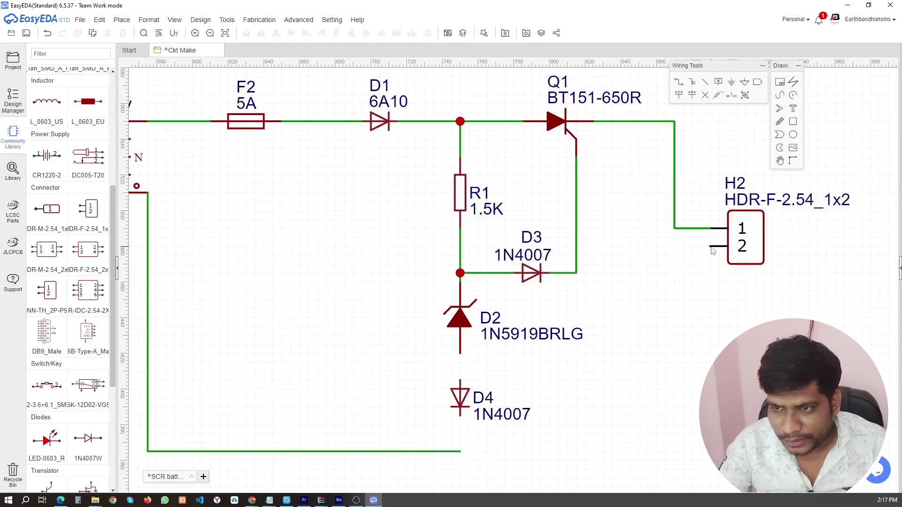
{"action": "left_click", "coordinate": [709, 247]}
{"action": "left_click", "coordinate": [674, 246]}
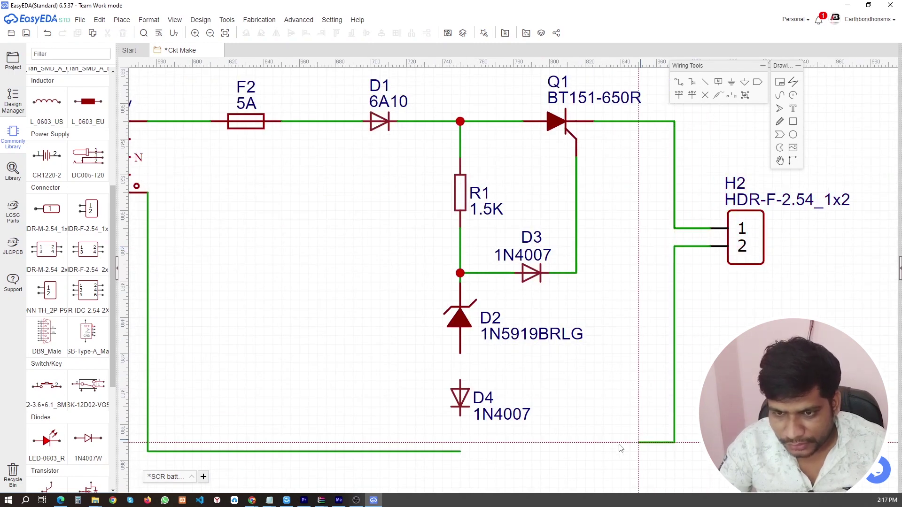
{"action": "left_click", "coordinate": [460, 451]}
{"action": "left_click", "coordinate": [460, 380]}
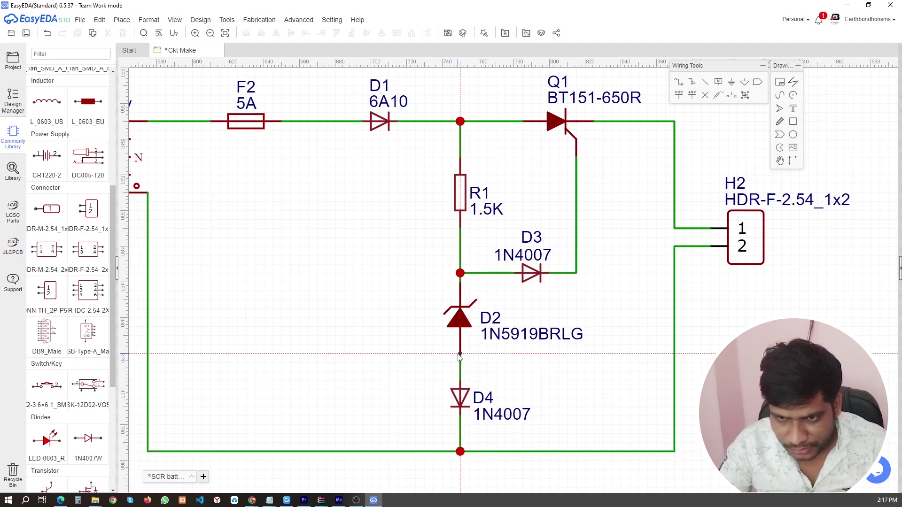
{"action": "left_click", "coordinate": [460, 354]}
{"action": "right_click", "coordinate": [548, 373]}
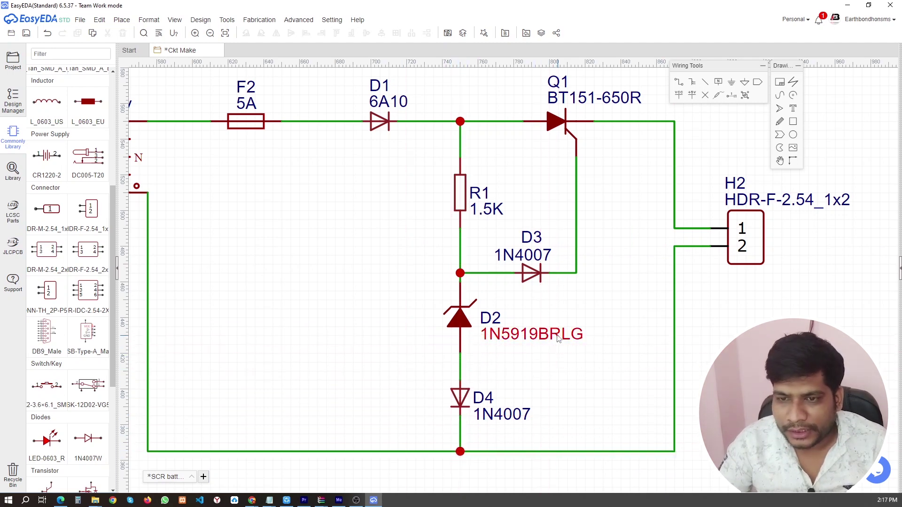
Set zener diode D2's value label to 15V
{"action": "left_click", "coordinate": [542, 334]}
{"action": "double_click", "coordinate": [534, 339]}
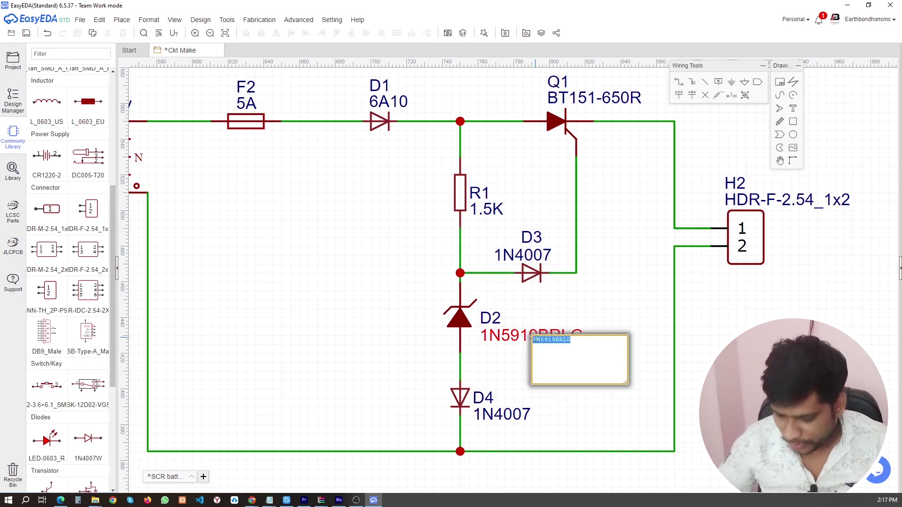
{"action": "key", "text": "BackSpace"}
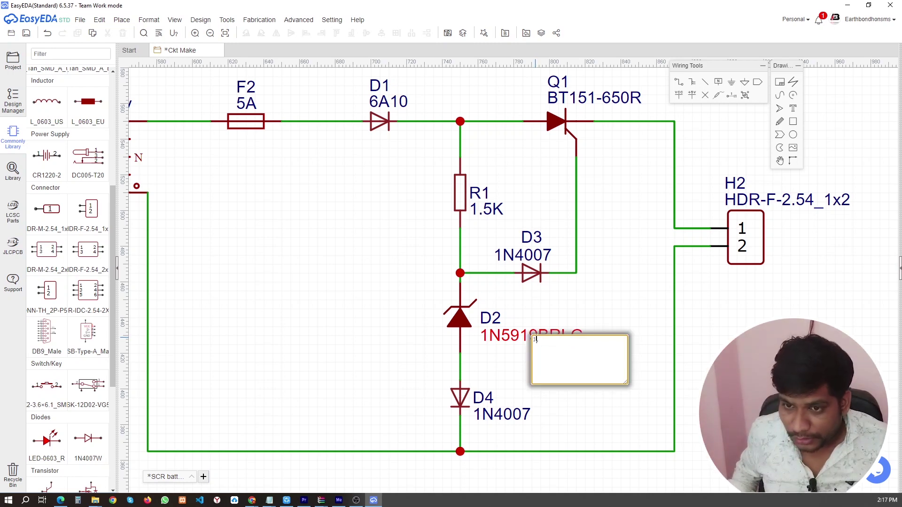
{"action": "type", "text": "15V"}
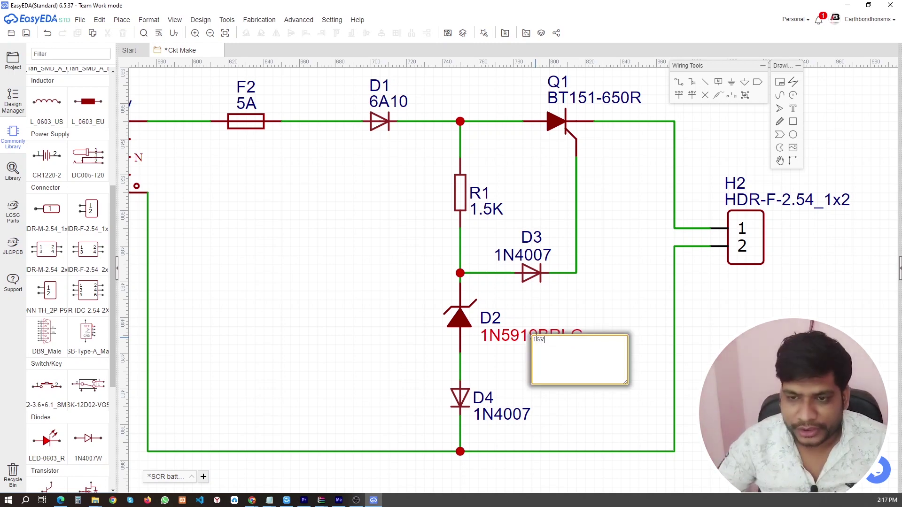
{"action": "left_click", "coordinate": [647, 305]}
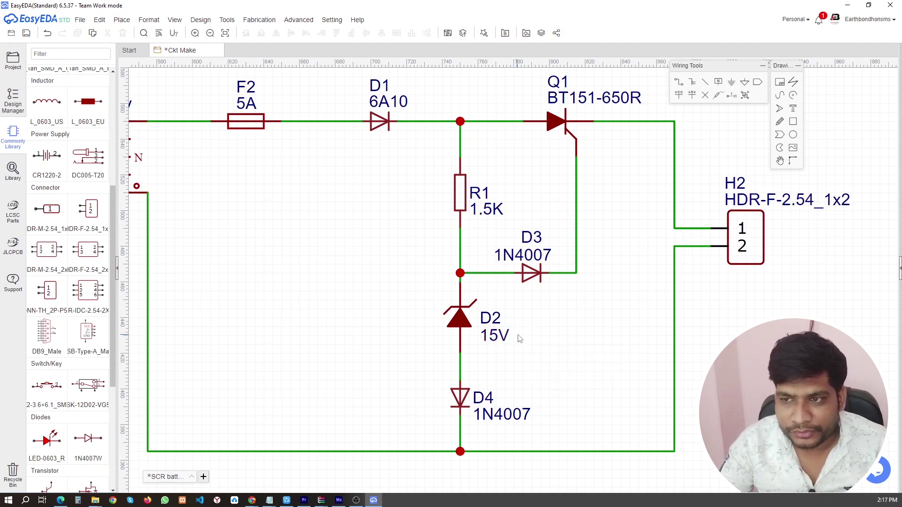
Shorten SCR Q1's part label to BT151
{"action": "double_click", "coordinate": [590, 99]}
{"action": "key", "text": "BackSpace"}
{"action": "type", "text": "BT1"}
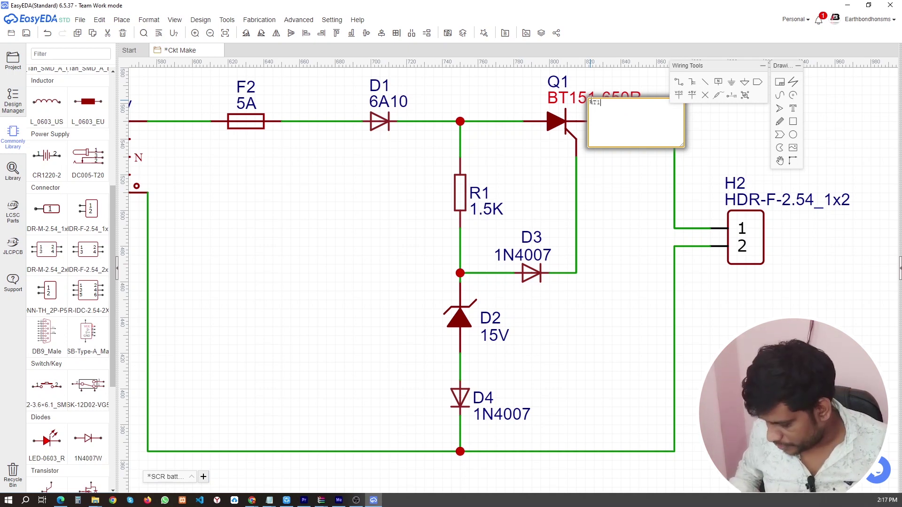
{"action": "type", "text": "51"}
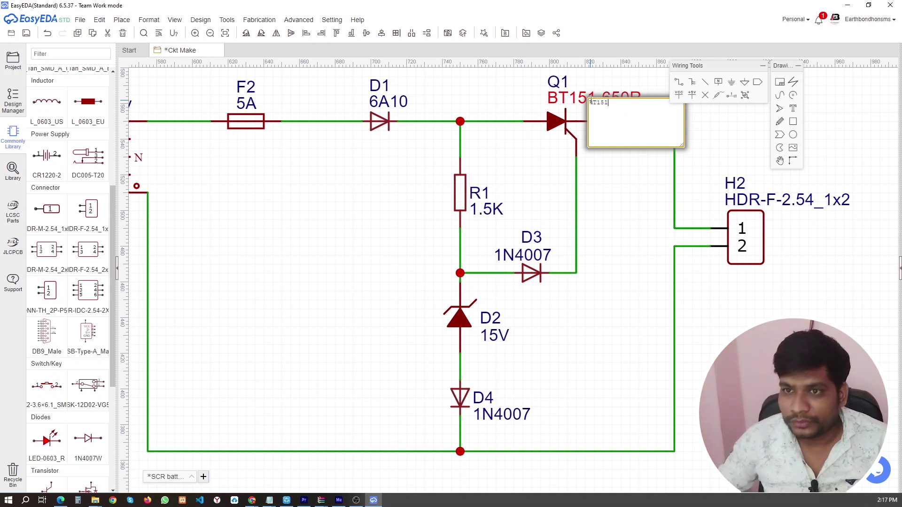
{"action": "left_click", "coordinate": [516, 190]}
Replace header H2's part label with "To 12 Battery"
{"action": "double_click", "coordinate": [812, 197]}
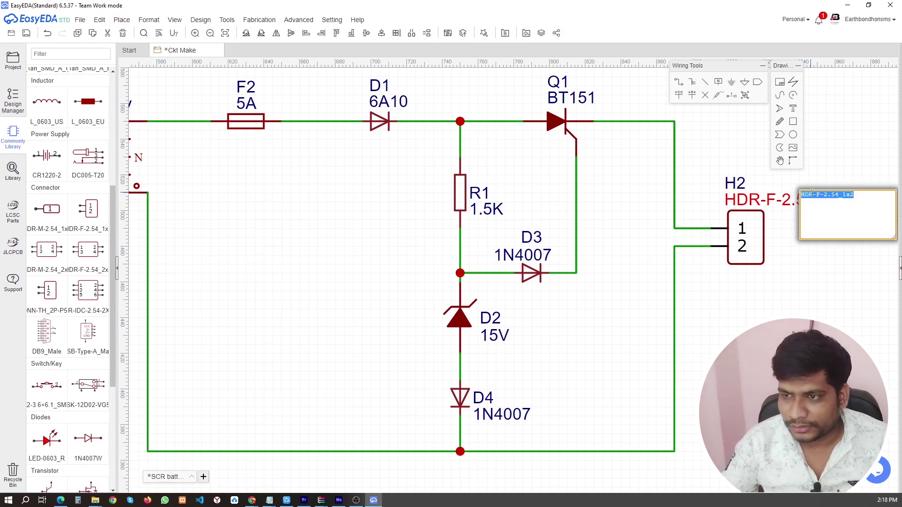
{"action": "type", "text": "Te"}
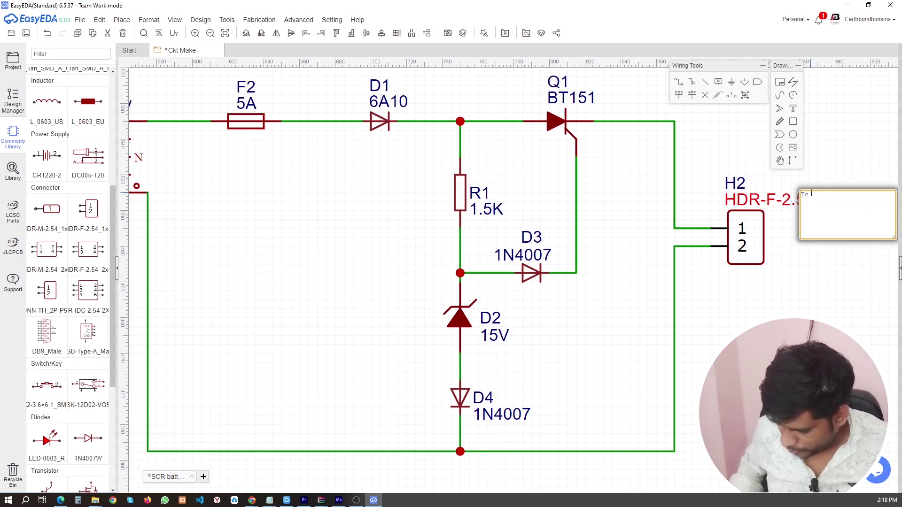
{"action": "type", "text": " 12 B"}
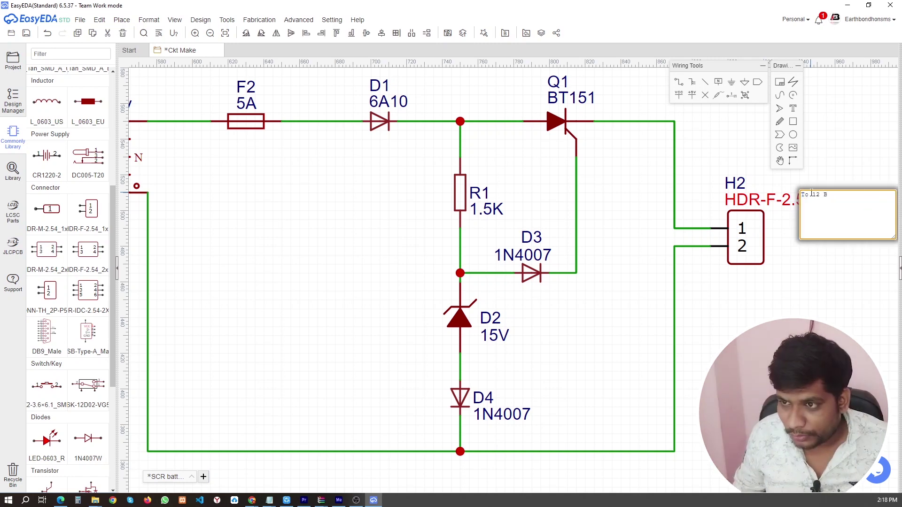
{"action": "type", "text": "atter"}
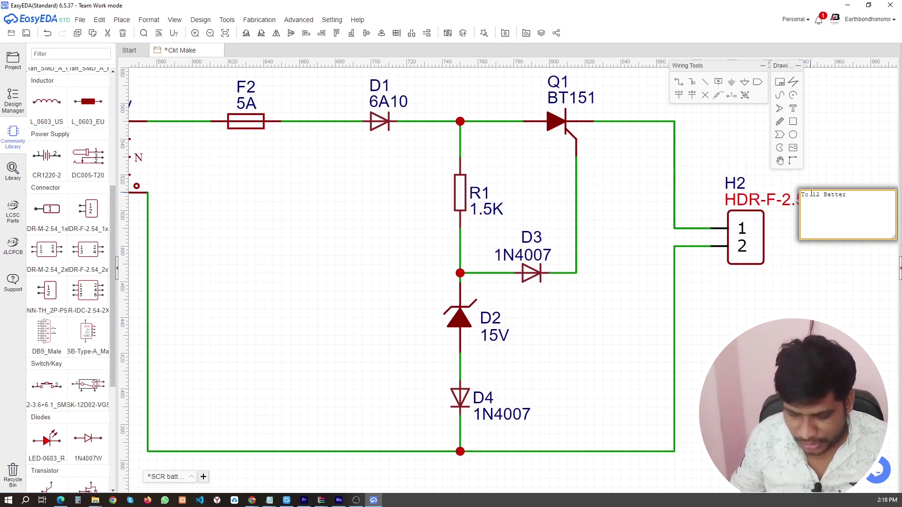
{"action": "type", "text": "y"}
{"action": "left_click", "coordinate": [774, 306]}
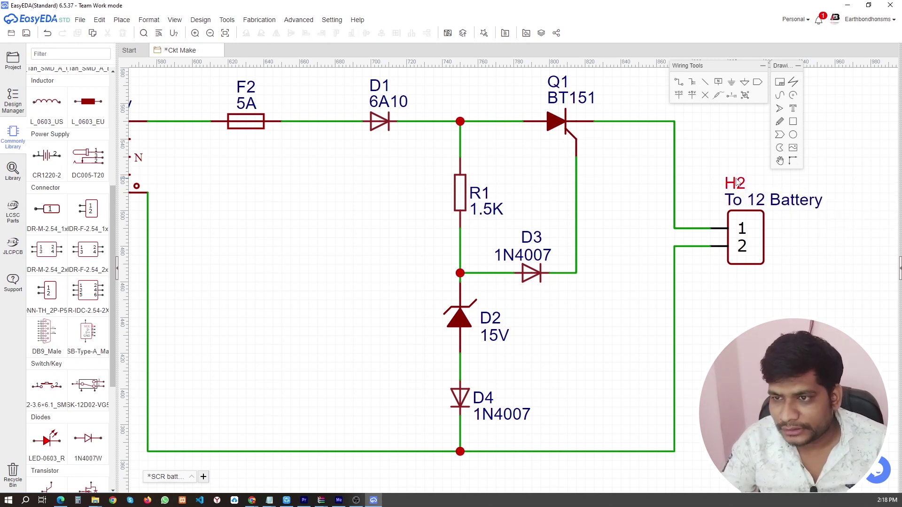
Rename header H2 to OUTPUT and move its "To 12 Battery" label to the right of the connector
{"action": "double_click", "coordinate": [736, 183]}
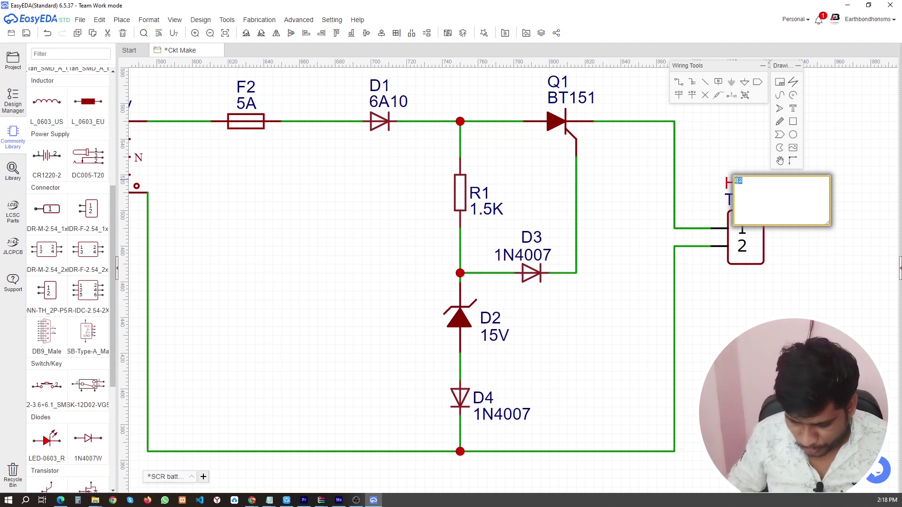
{"action": "type", "text": "Out"}
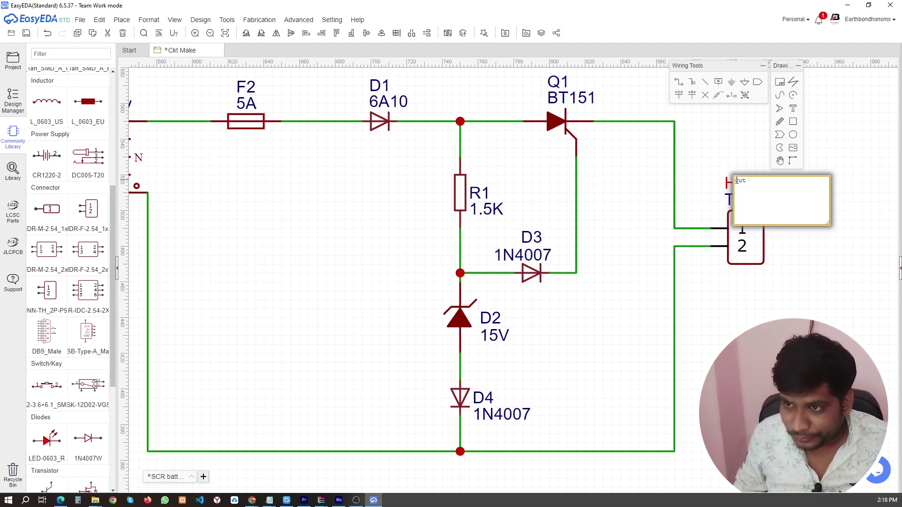
{"action": "type", "text": "pu"}
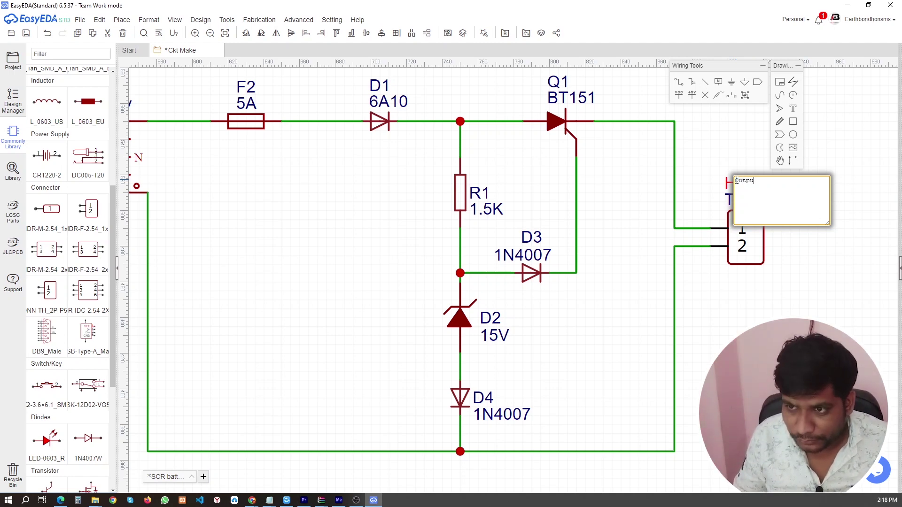
{"action": "type", "text": "t"}
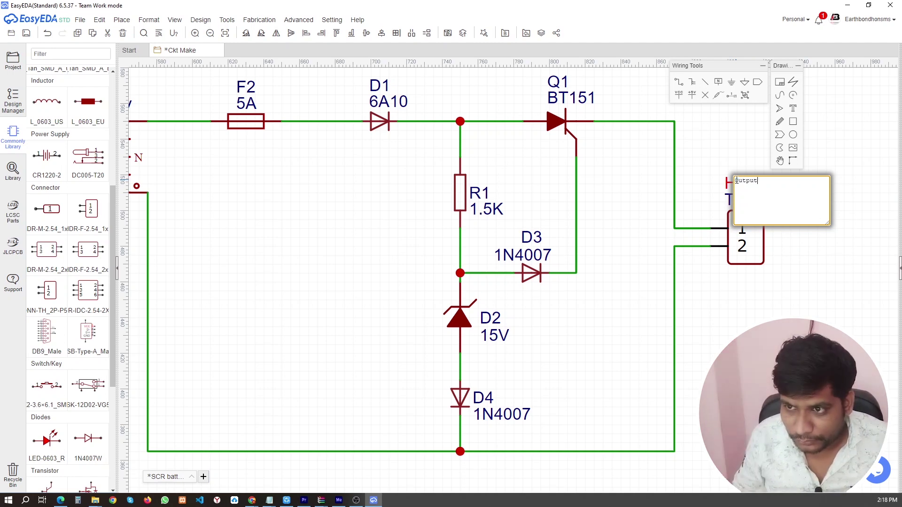
{"action": "left_click", "coordinate": [695, 338]}
{"action": "left_click_drag", "start_coordinate": [769, 204], "coordinate": [813, 240]}
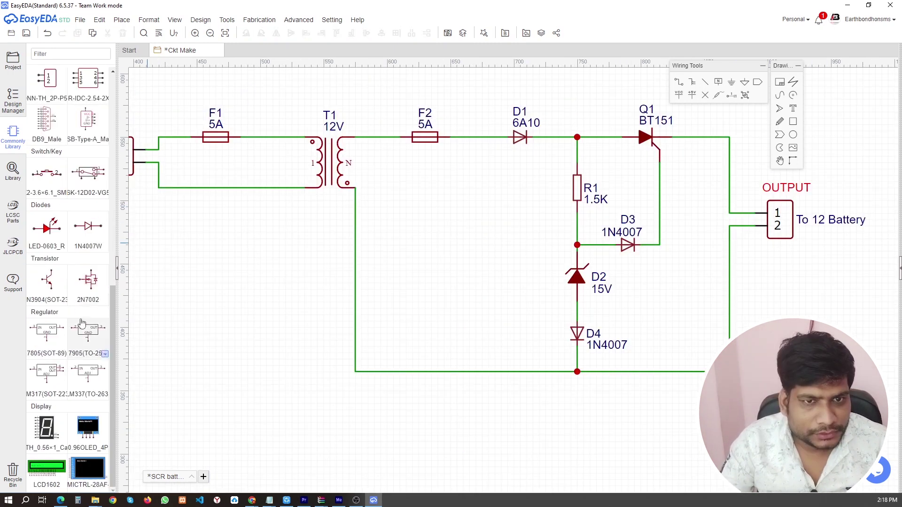
Place a polarized US-style capacitor from the common library, rotated vertically with its positive side up, between zener D2 and the output header
{"action": "scroll", "coordinate": [82, 324], "scroll_direction": "up", "scroll_amount": 5}
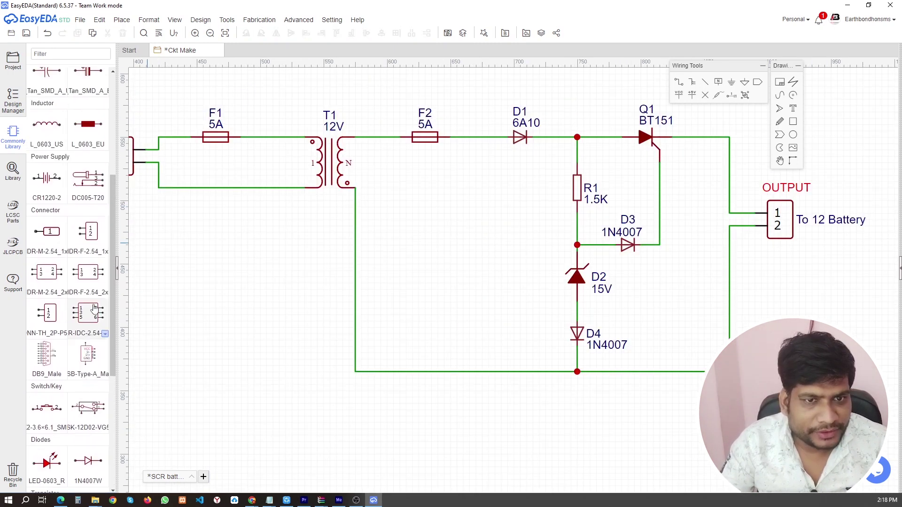
{"action": "scroll", "coordinate": [94, 308], "scroll_direction": "up", "scroll_amount": 3}
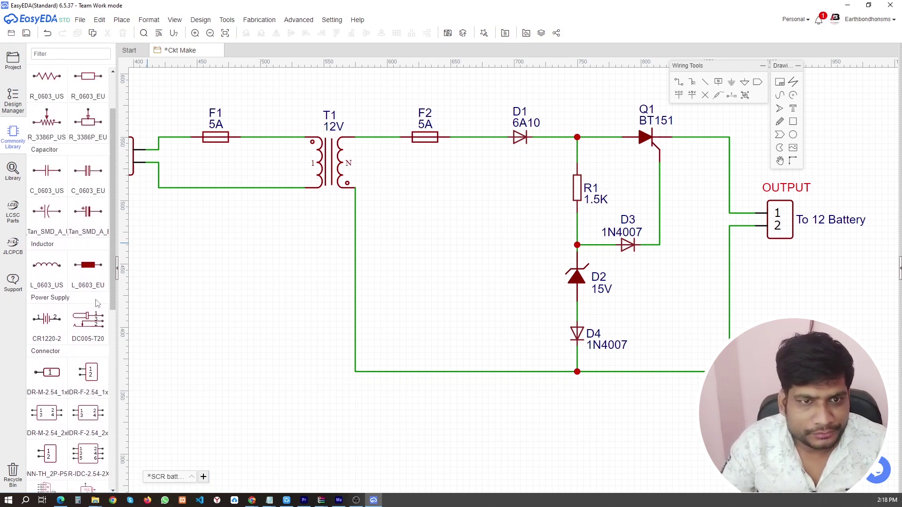
{"action": "scroll", "coordinate": [97, 303], "scroll_direction": "up", "scroll_amount": 1}
{"action": "scroll", "coordinate": [97, 305], "scroll_direction": "down", "scroll_amount": 6}
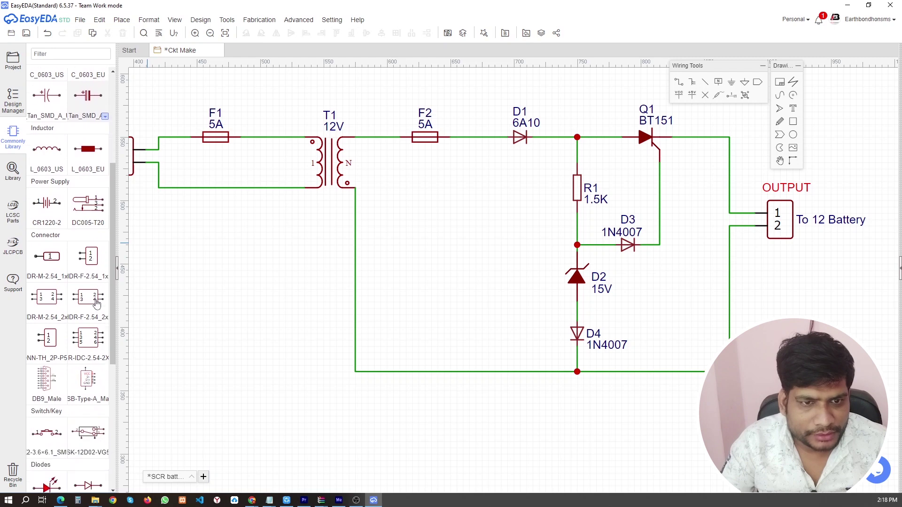
{"action": "scroll", "coordinate": [97, 310], "scroll_direction": "down", "scroll_amount": 4}
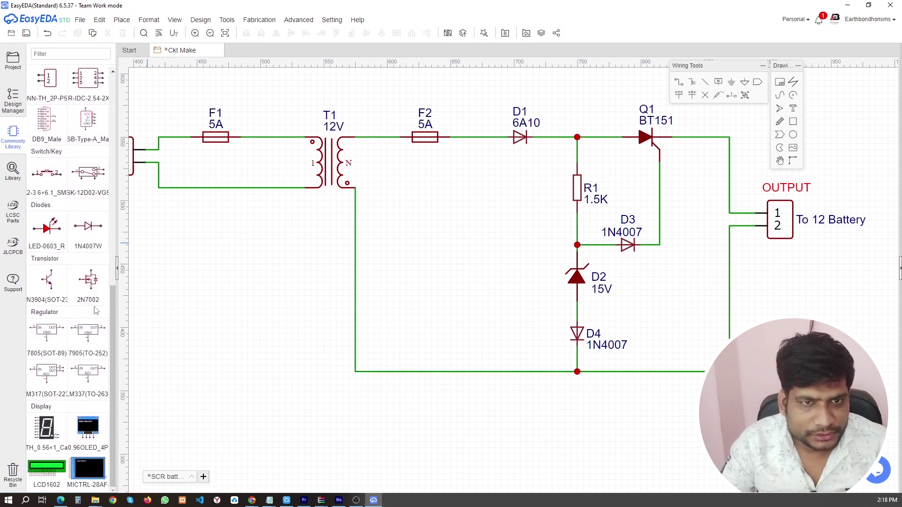
{"action": "scroll", "coordinate": [87, 308], "scroll_direction": "up", "scroll_amount": 5}
{"action": "scroll", "coordinate": [86, 307], "scroll_direction": "up", "scroll_amount": 3}
{"action": "left_click", "coordinate": [47, 211]}
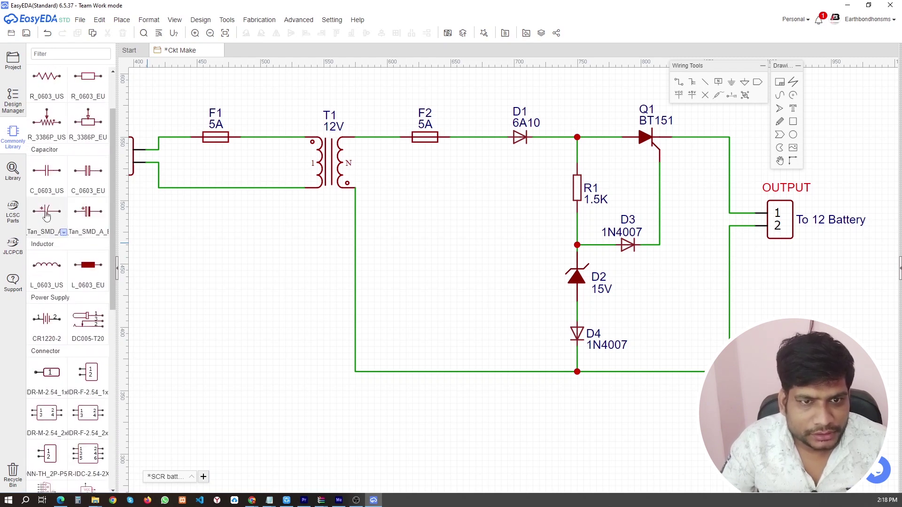
{"action": "key", "text": "space"}
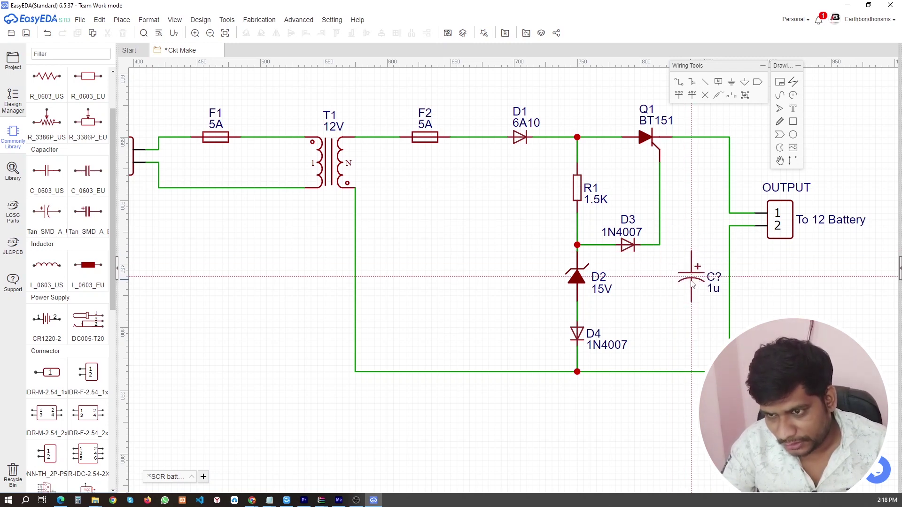
{"action": "left_click", "coordinate": [694, 286]}
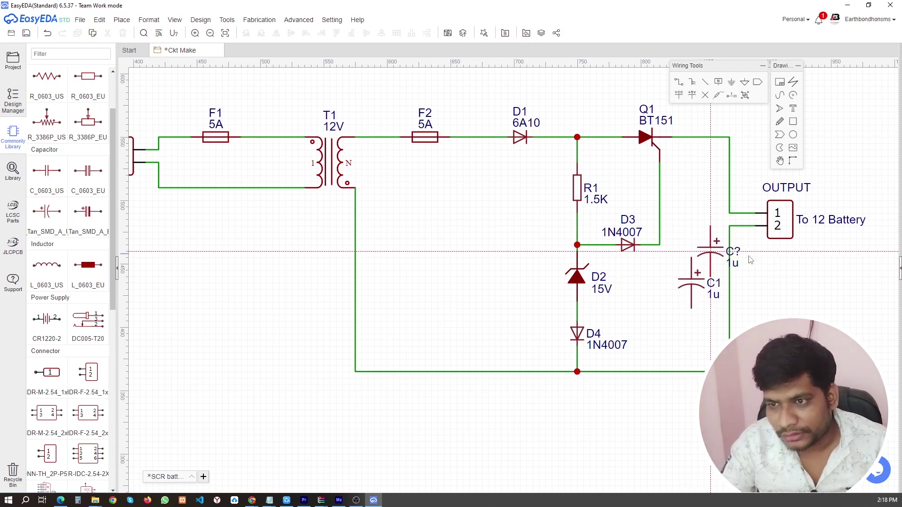
{"action": "key", "text": "Escape"}
Move capacitor C1's value label to the left of its symbol and enter 1000uf (50V) as its value
{"action": "left_click_drag", "start_coordinate": [717, 295], "coordinate": [666, 298]}
{"action": "double_click", "coordinate": [666, 299]}
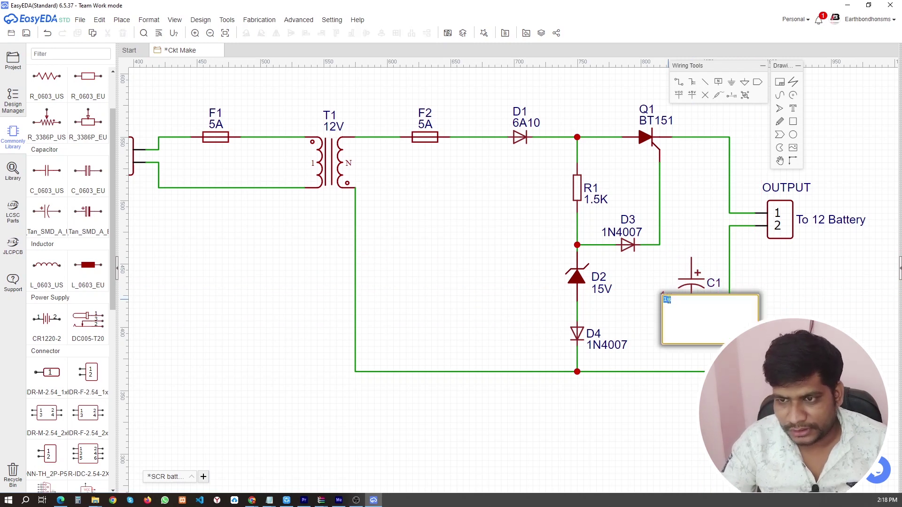
{"action": "left_click", "coordinate": [655, 302]}
{"action": "double_click", "coordinate": [672, 298]}
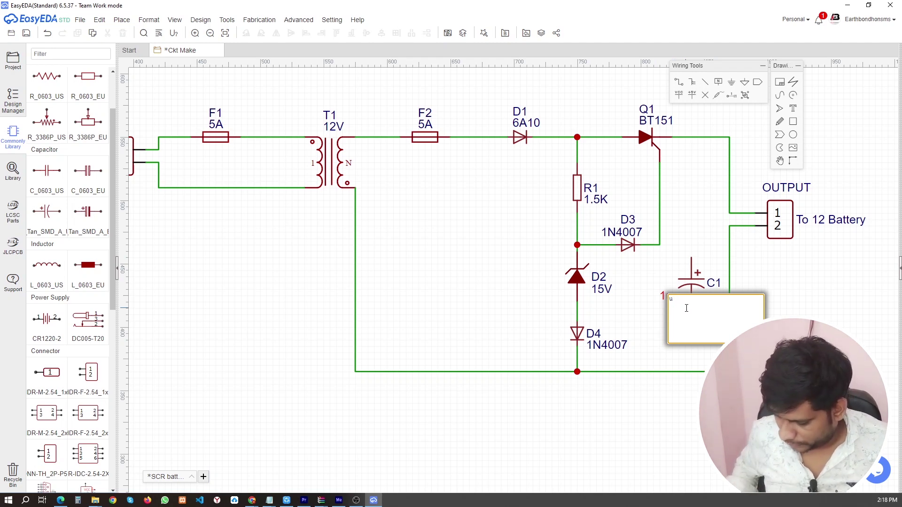
{"action": "type", "text": "1000u"}
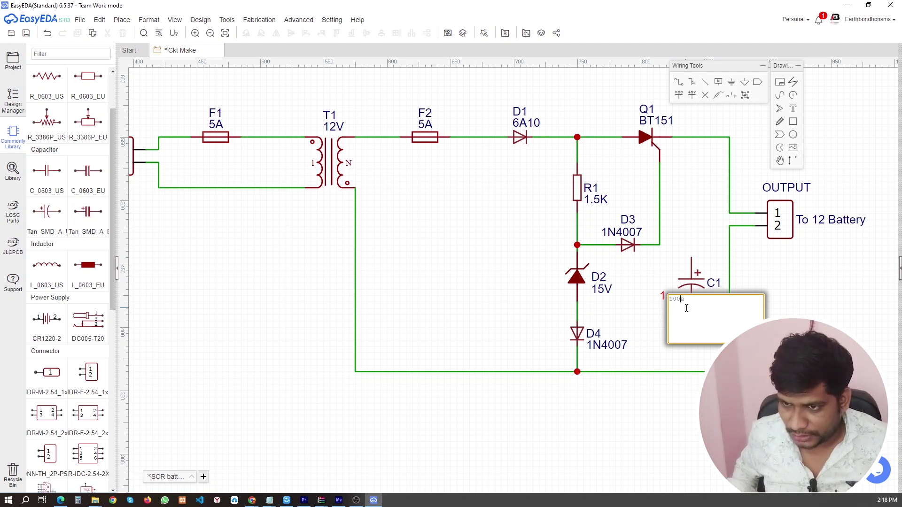
{"action": "type", "text": "f"}
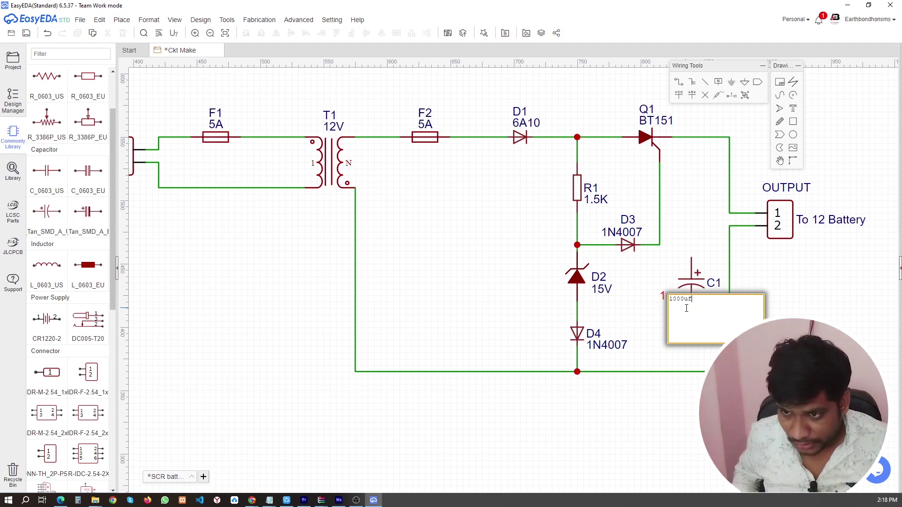
{"action": "type", "text": " ("}
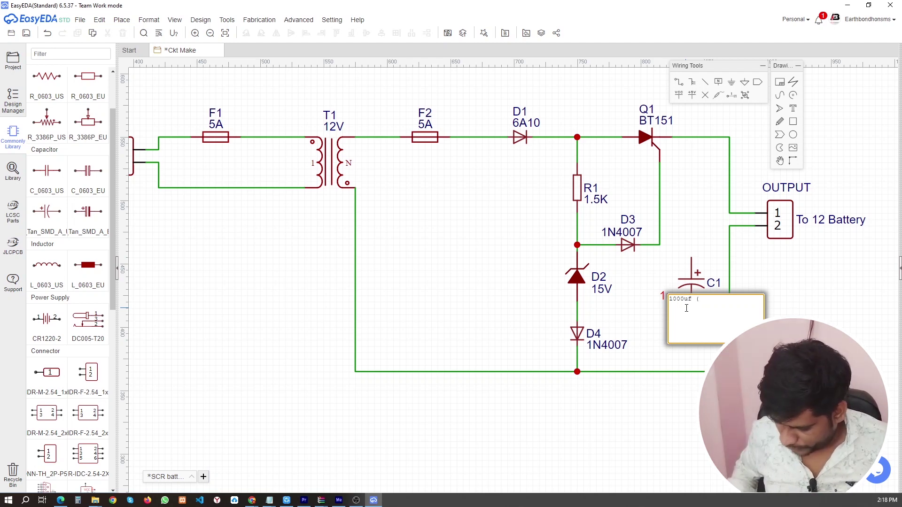
{"action": "type", "text": "50V"}
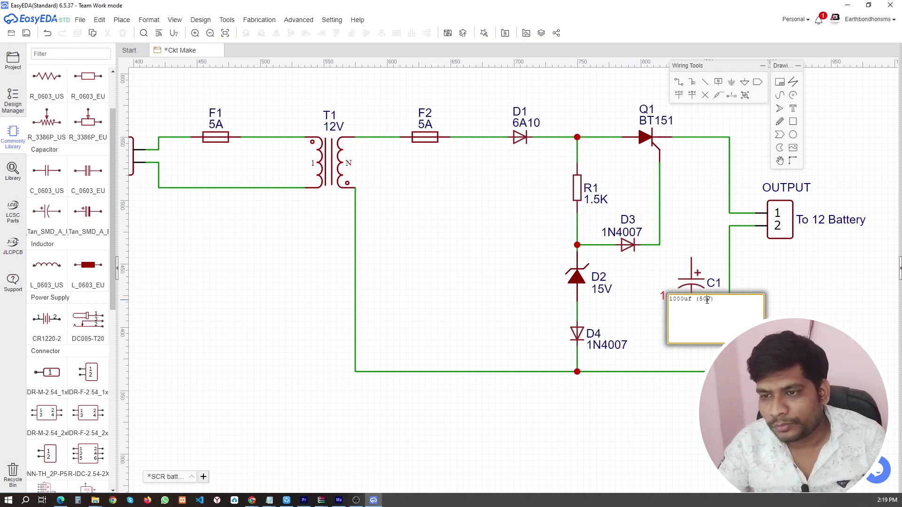
Change the voltage rating in C1's value label to 25V and shift the label left, clear of the capacitor symbol
{"action": "left_click", "coordinate": [707, 300]}
{"action": "key", "text": "BackSpace"}
{"action": "key", "text": "BackSpace"}
{"action": "type", "text": "25"}
{"action": "left_click", "coordinate": [805, 343]}
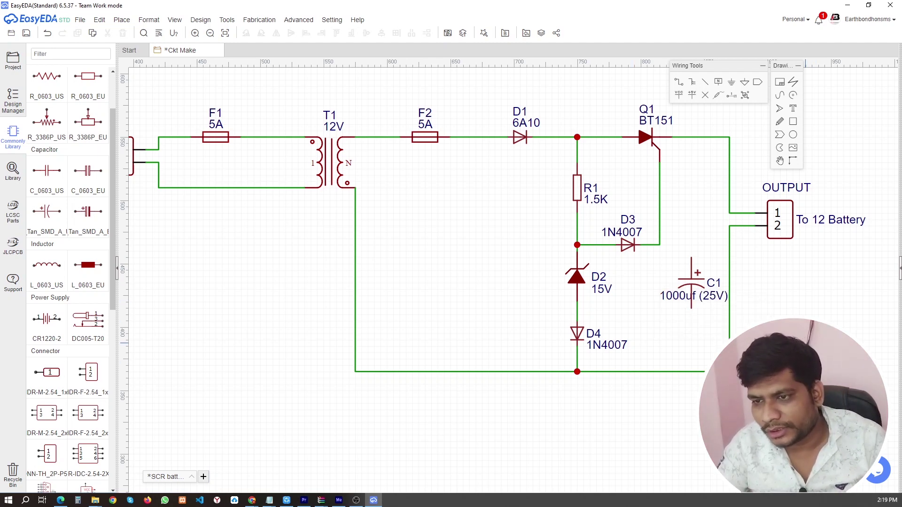
{"action": "left_click_drag", "start_coordinate": [677, 299], "coordinate": [635, 300]}
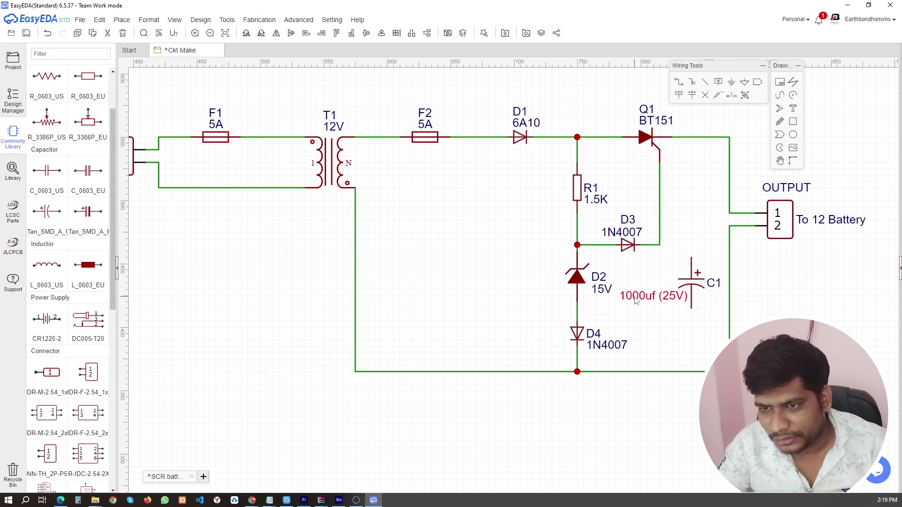
{"action": "left_click", "coordinate": [771, 306]}
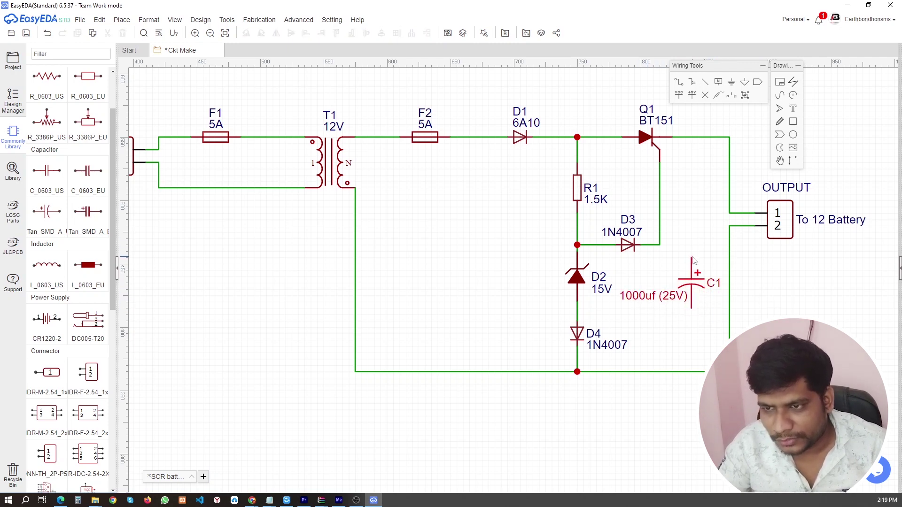
Wire C1's positive pin to the line between Q1 and the output, and its negative pin to the bottom return line
{"action": "left_click", "coordinate": [692, 258]}
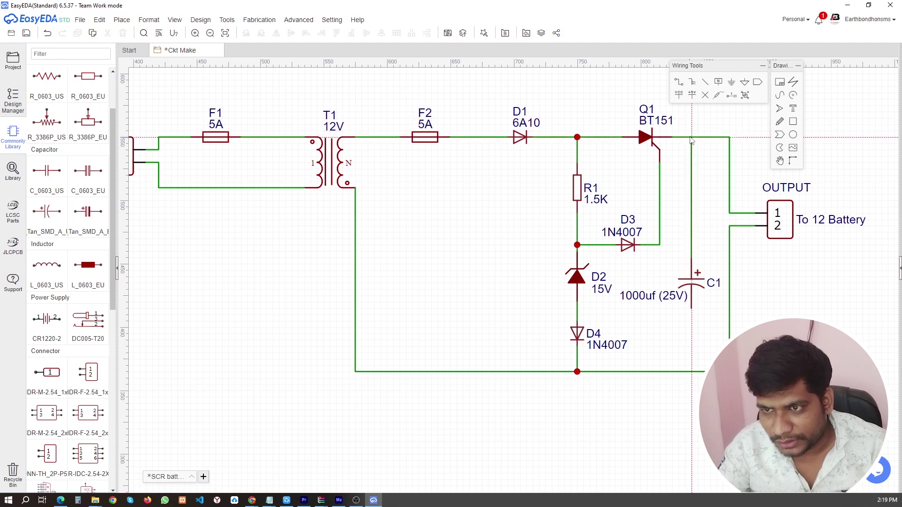
{"action": "left_click", "coordinate": [692, 137]}
{"action": "left_click", "coordinate": [691, 308]}
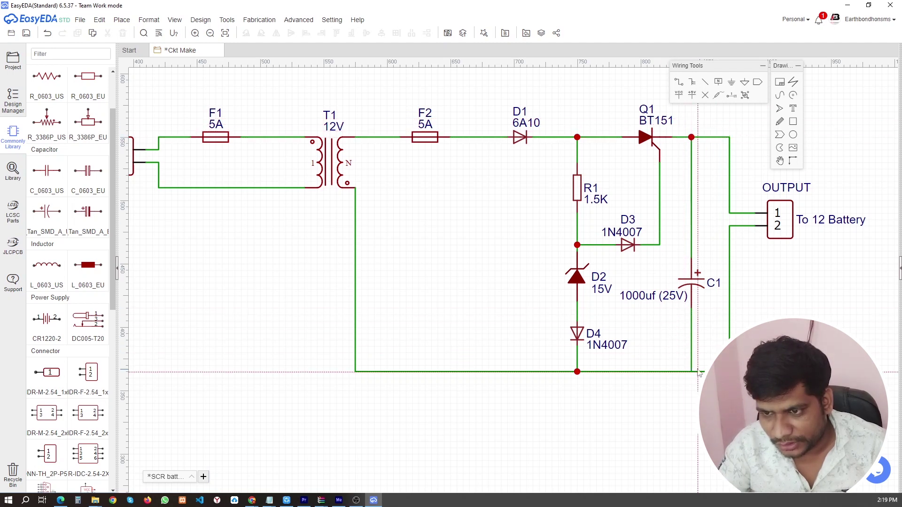
{"action": "left_click", "coordinate": [691, 372]}
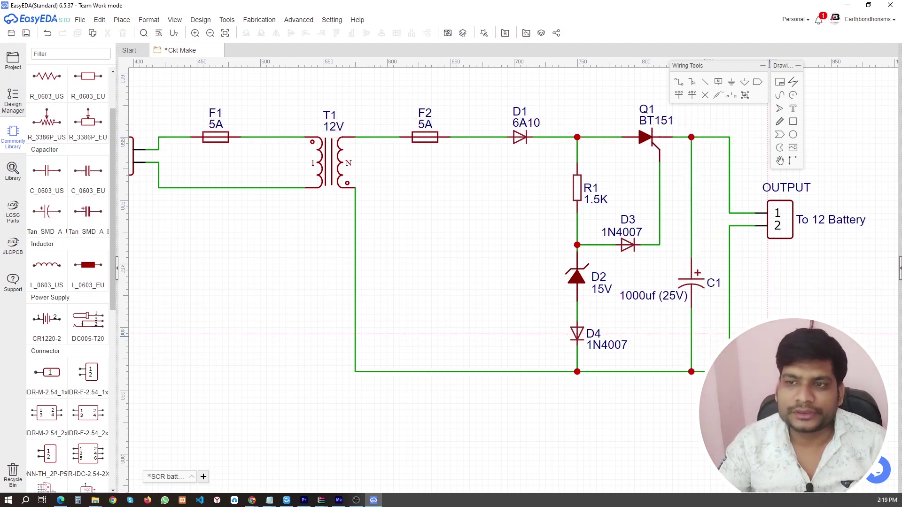
{"action": "key", "text": "Escape"}
{"action": "scroll", "coordinate": [639, 315], "scroll_direction": "down", "scroll_amount": 1}
{"action": "scroll", "coordinate": [639, 315], "scroll_direction": "down", "scroll_amount": 1}
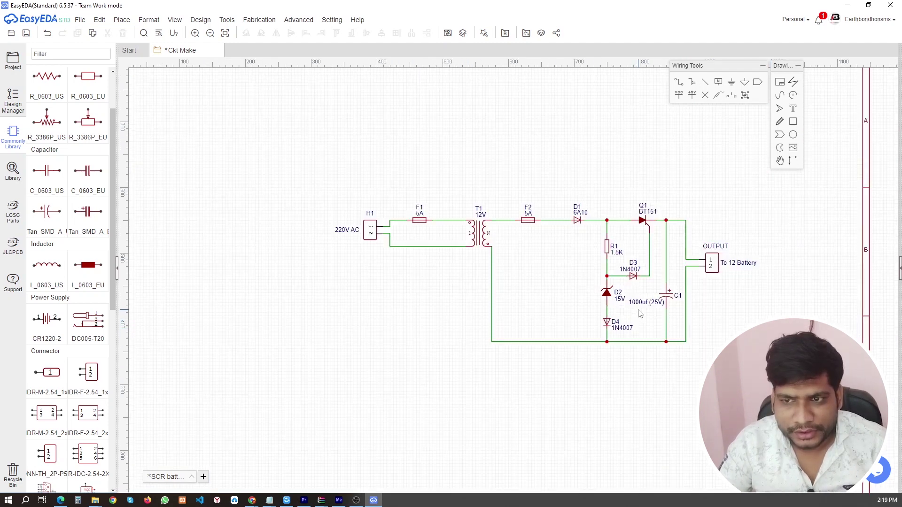
{"action": "scroll", "coordinate": [641, 314], "scroll_direction": "up", "scroll_amount": 1}
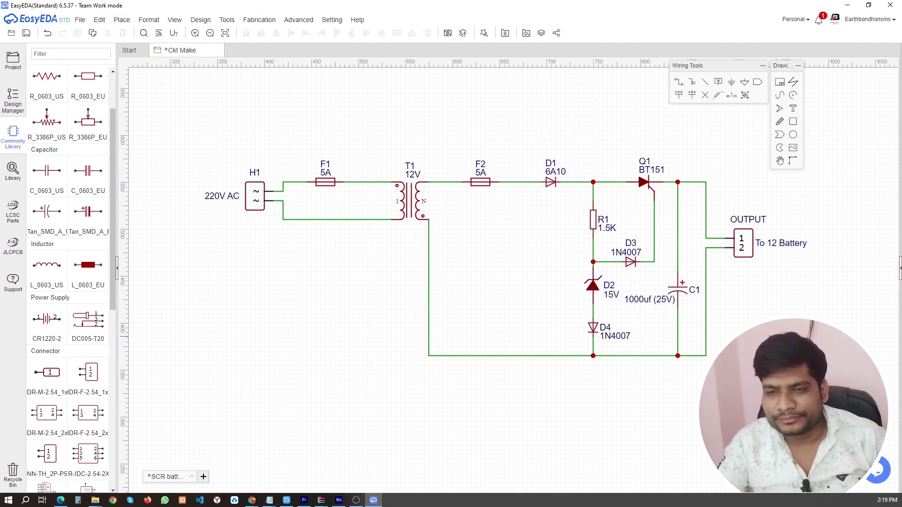
{"action": "left_click", "coordinate": [80, 20]}
{"action": "left_click", "coordinate": [111, 58]}
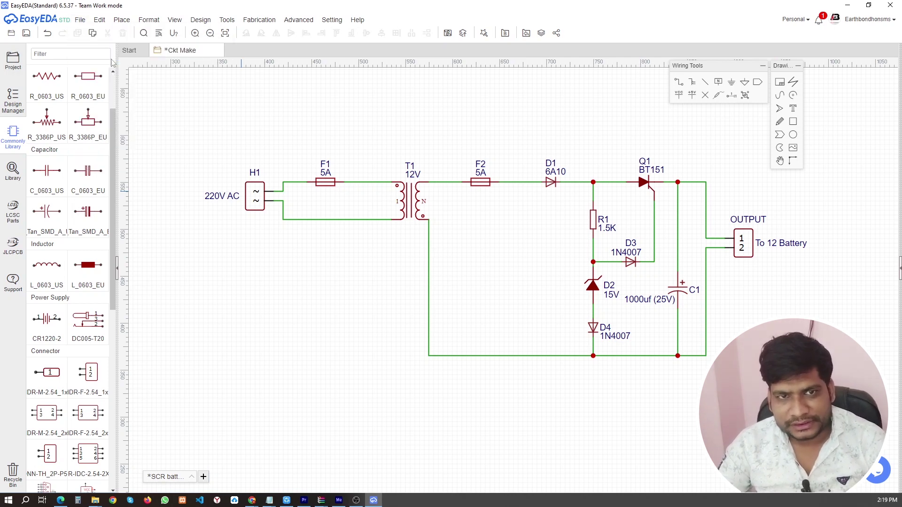